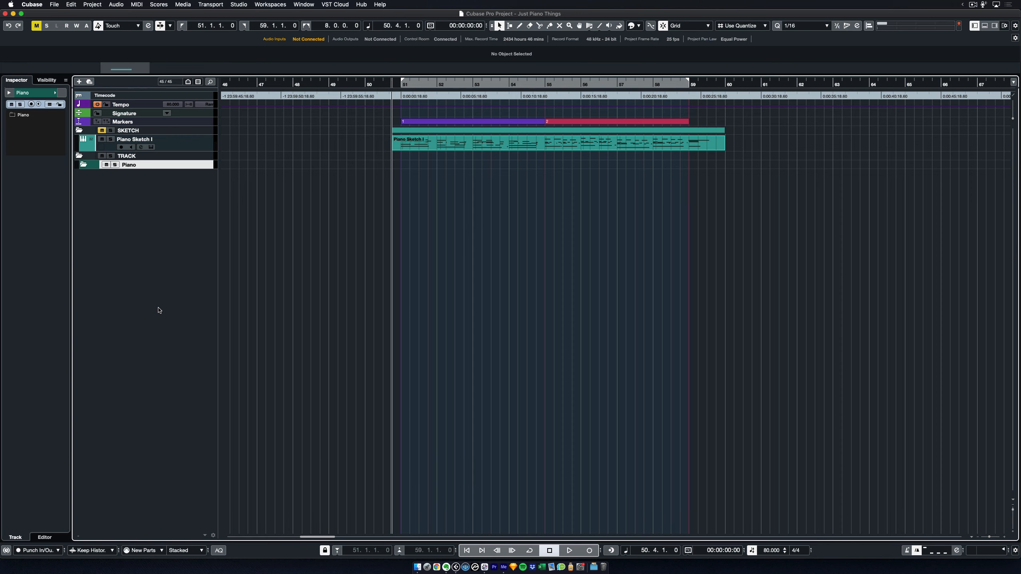
Step: Open the Piano Sketch I part in the Key Editor to examine its notes, and close the editor
left_click(467, 150)
double_click(467, 150)
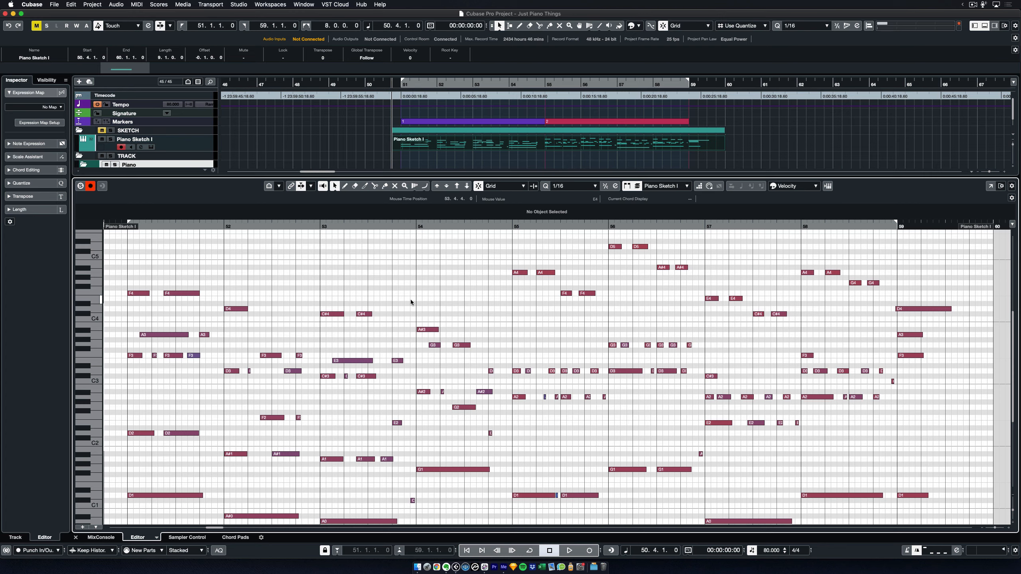
key("super+e")
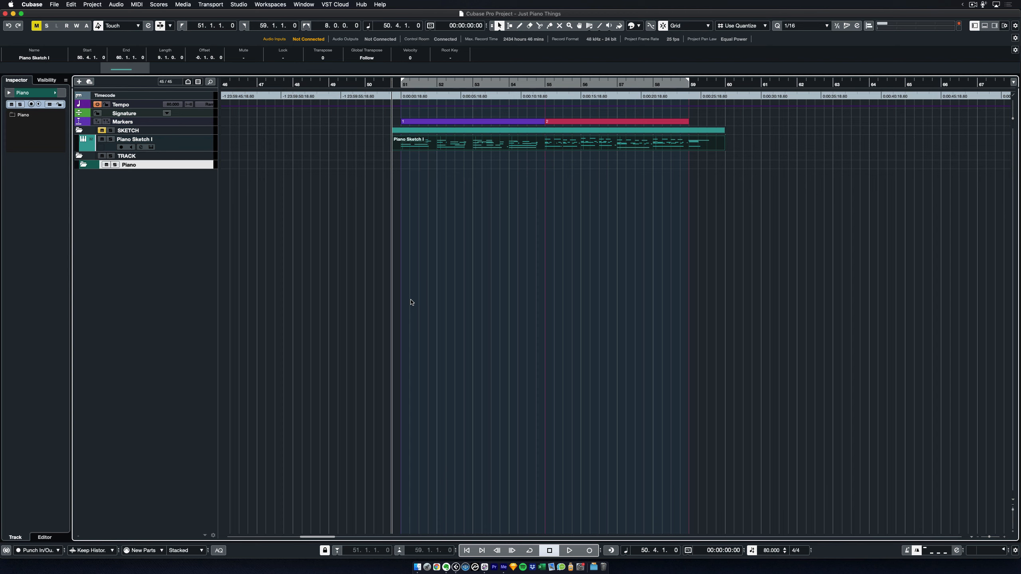
Step: Open the Piano Sketch I track's Kontakt instrument, play the sketch through, and close the instrument window
left_click(151, 147)
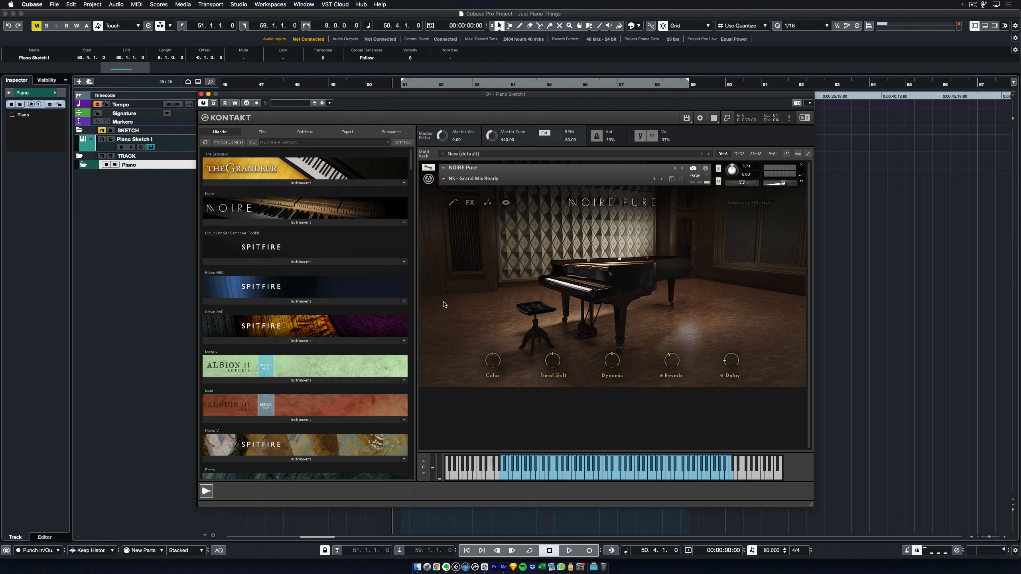
key("space")
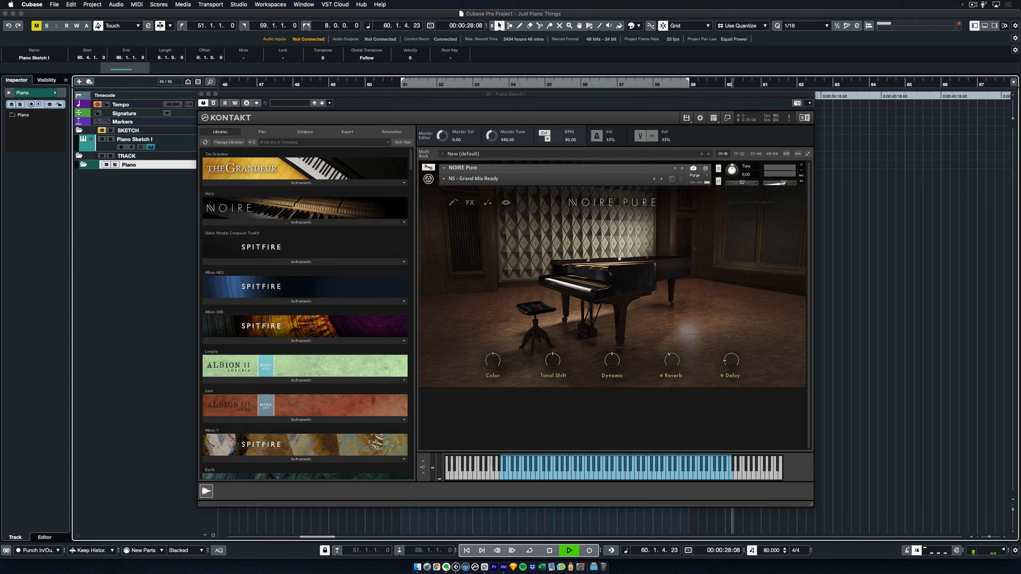
left_click(896, 215)
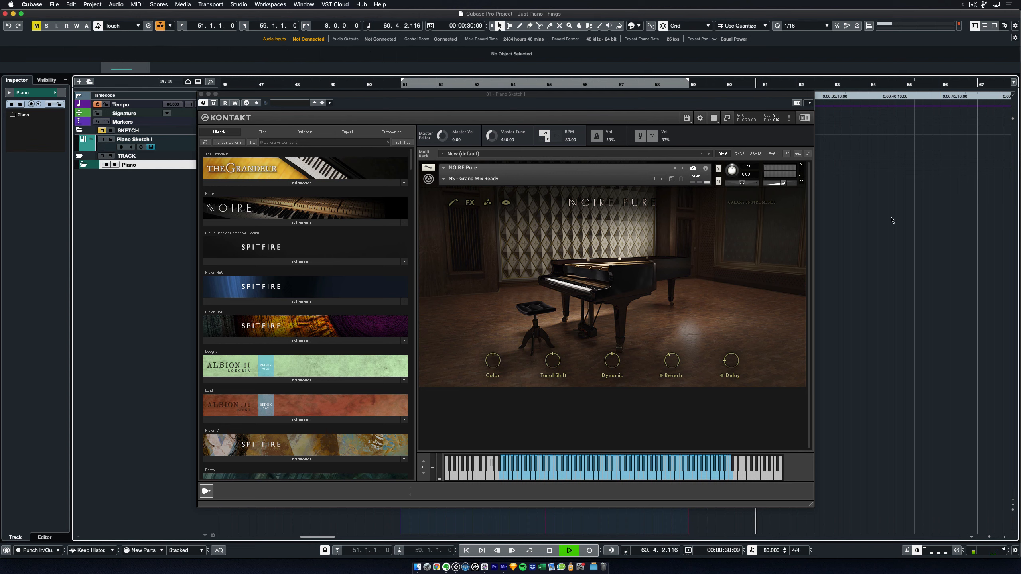
key("space")
left_click(202, 94)
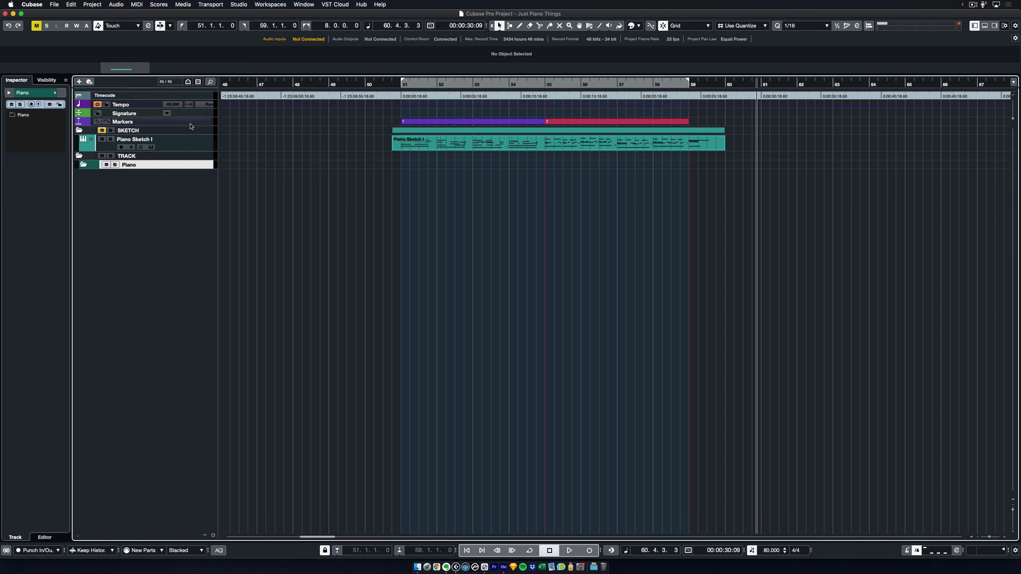
Step: Add one Kontakt instrument track with its output set to KEYS and load the The Giant - Emotional piano patch
double_click(171, 231)
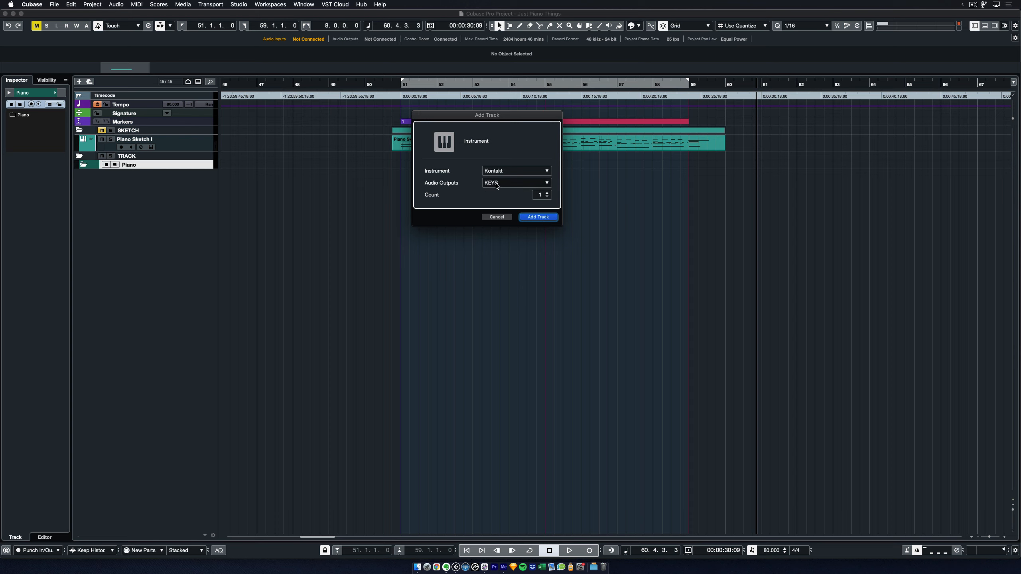
left_click(538, 218)
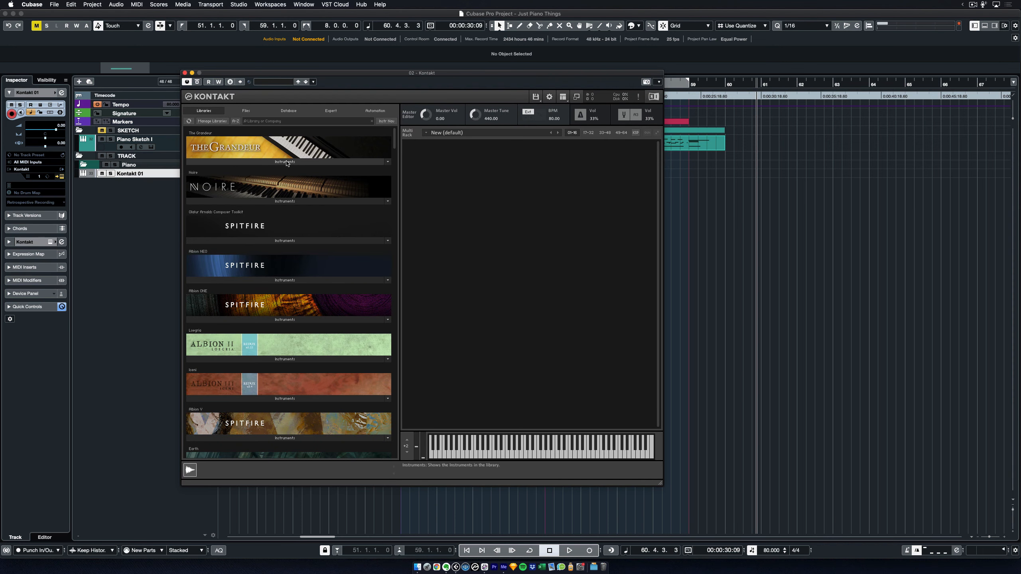
left_click(282, 122)
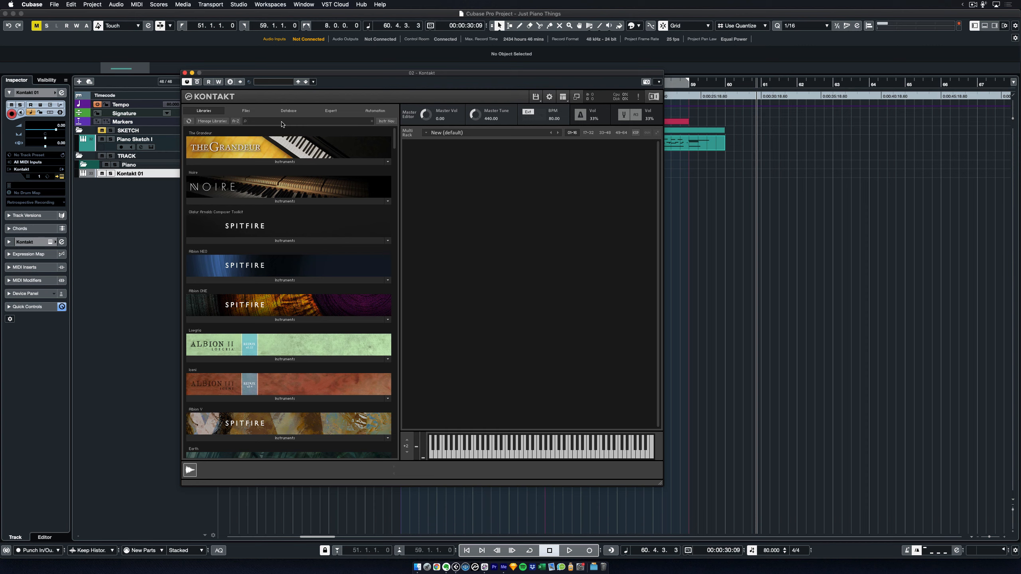
type("g")
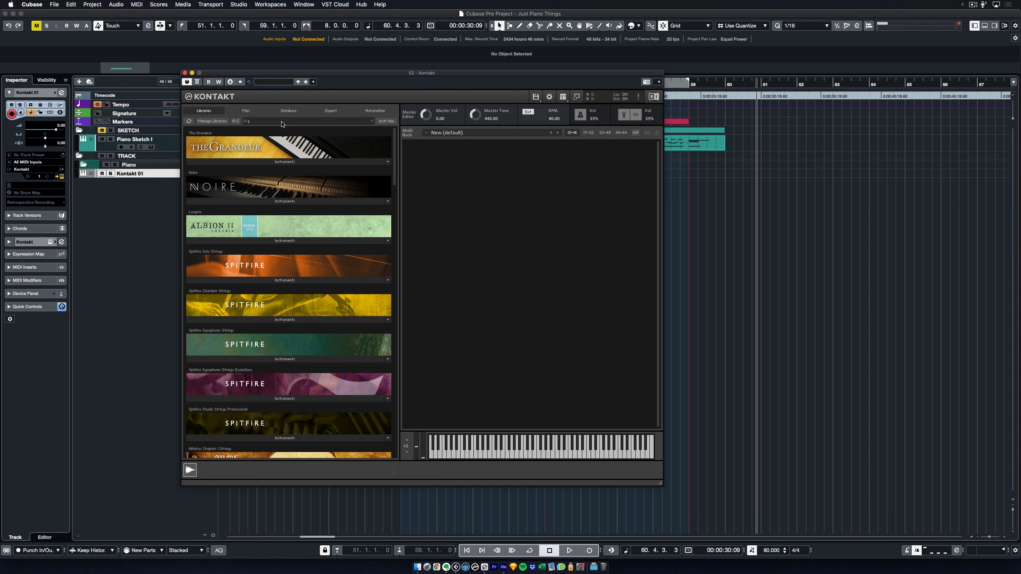
type("ian")
left_click(268, 162)
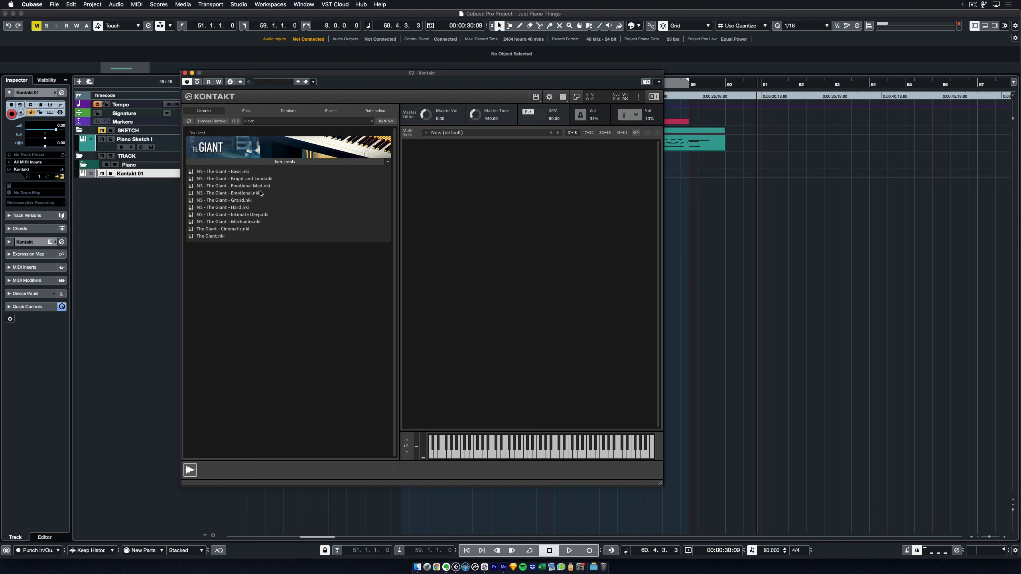
left_click_drag(252, 193, 509, 190)
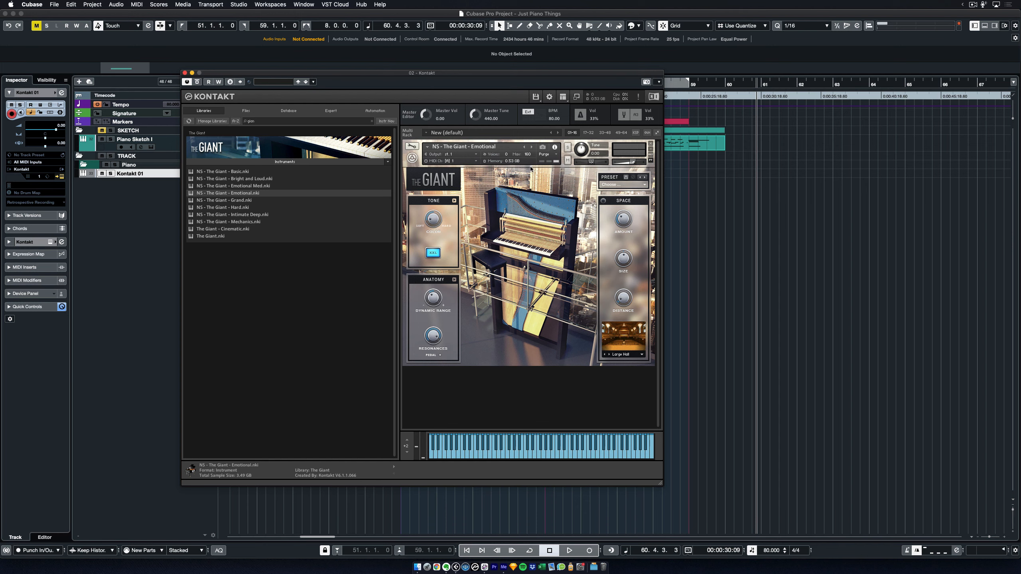
left_click(354, 162)
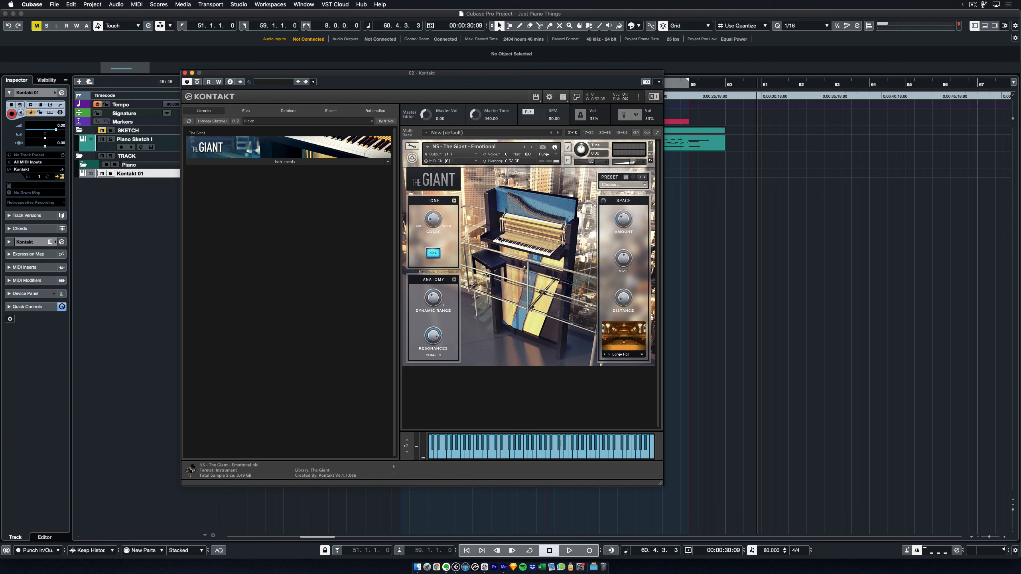
left_click(185, 73)
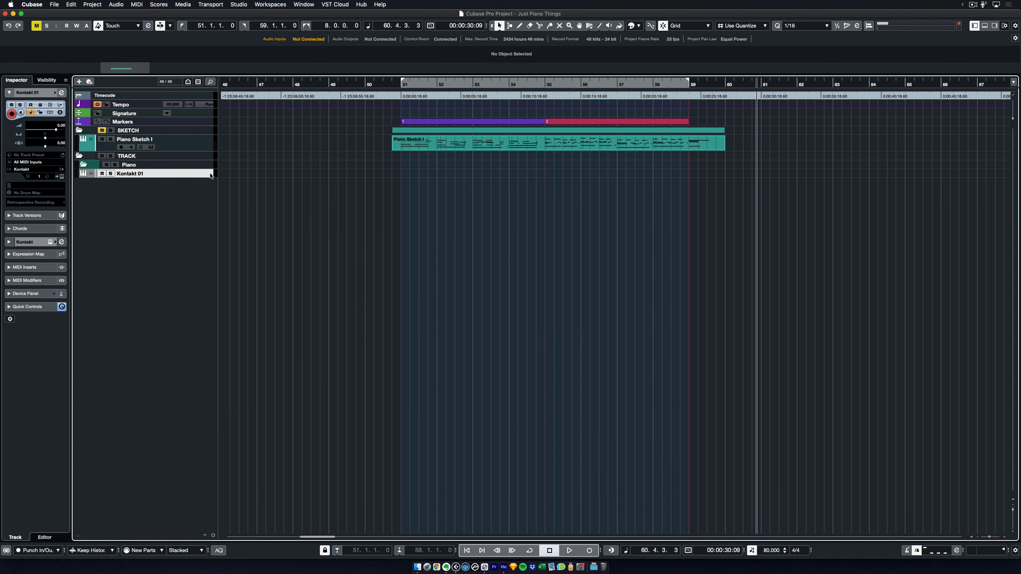
Step: Put the Kontakt 01 track inside the Piano folder, make it taller and rename it The Giant
left_click_drag(212, 166, 201, 184)
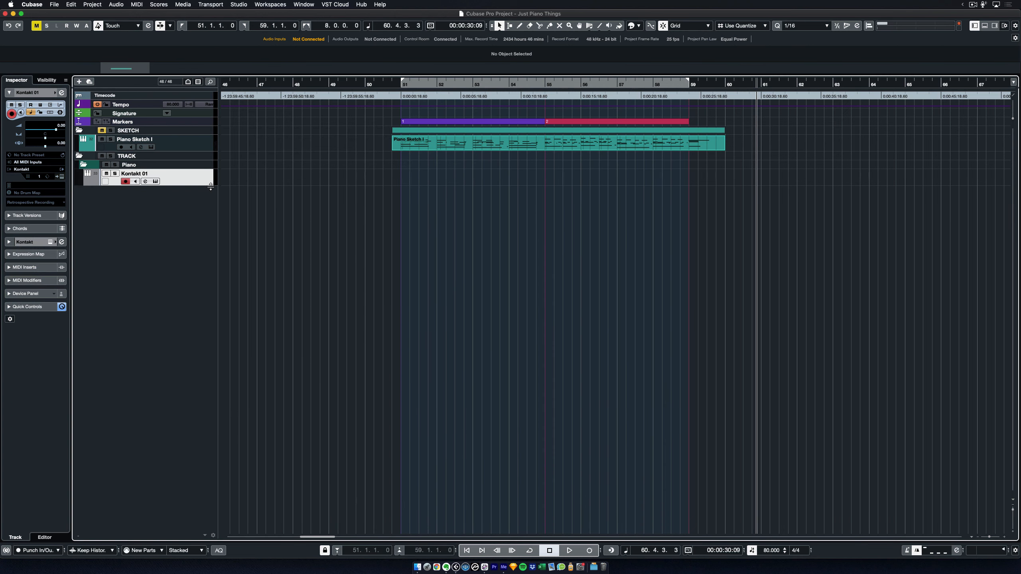
double_click(201, 184)
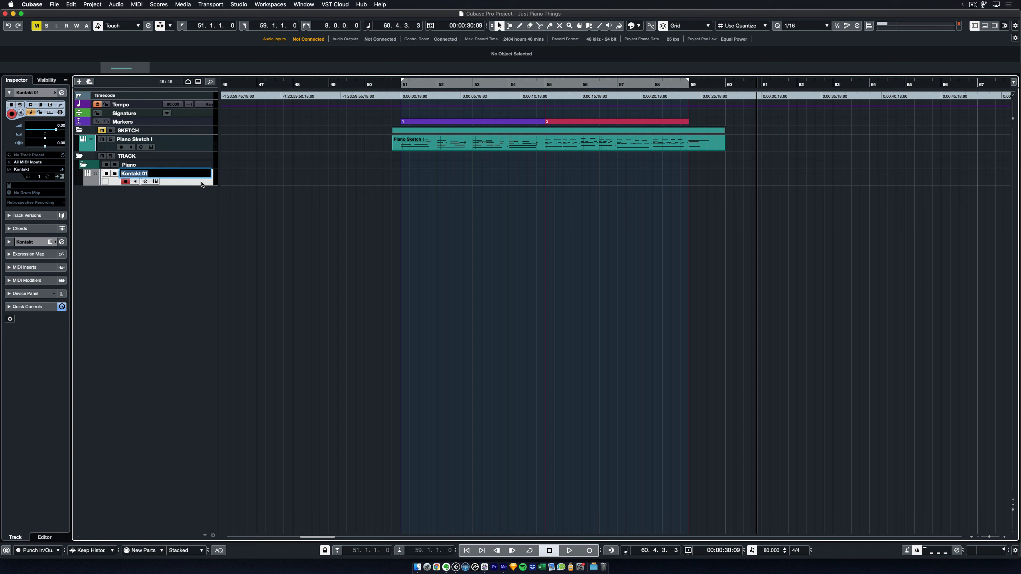
type("The Giant")
key("Return")
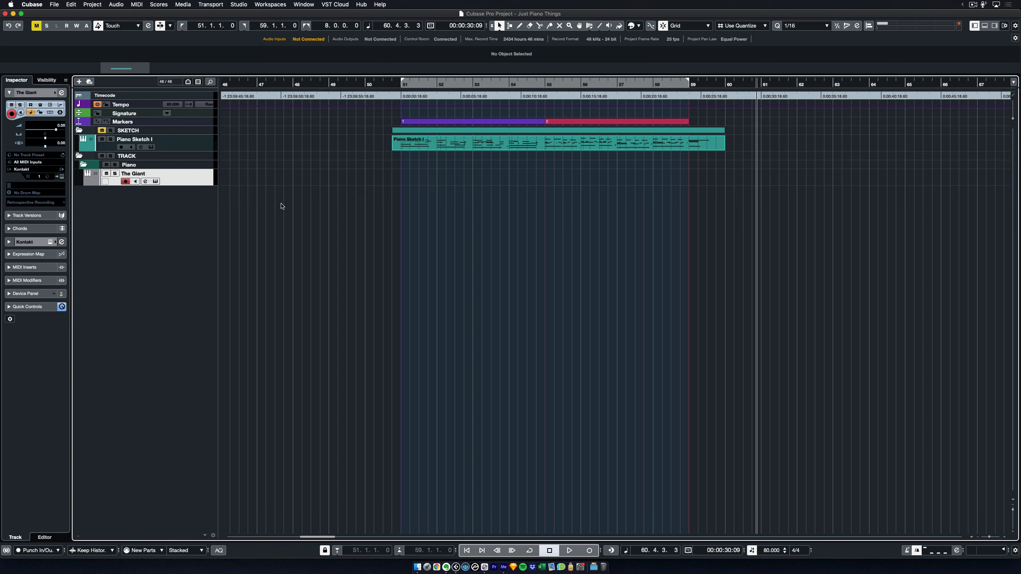
Step: Mute the Piano Sketch I track and copy its MIDI part onto The Giant track at the same position
left_click(102, 139)
left_click_drag(429, 147, 428, 176)
left_click(474, 227)
Step: Play The Giant part through from its start, stop, and return the playback cursor to the start
key("Home")
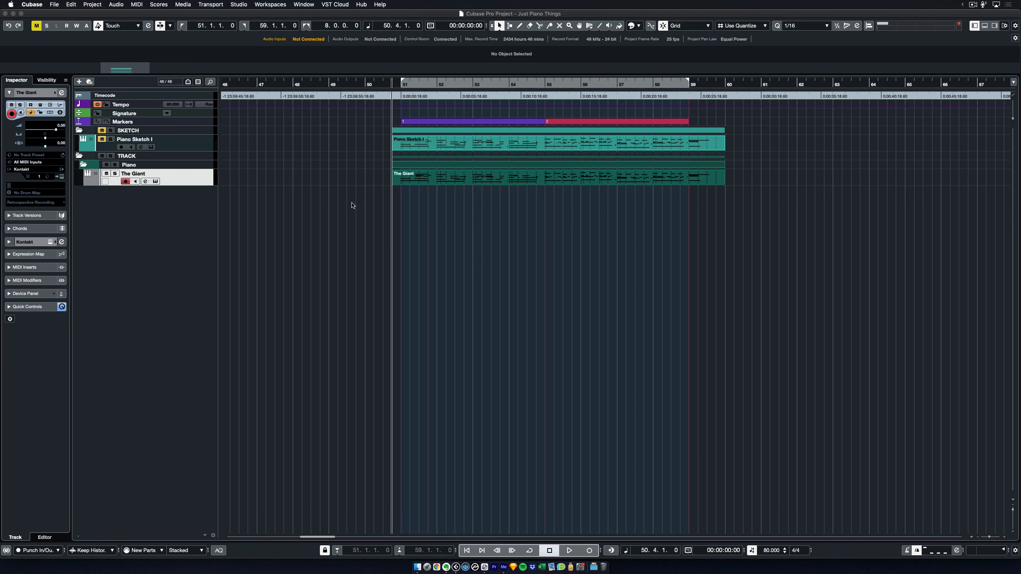
left_click(407, 208)
key("space")
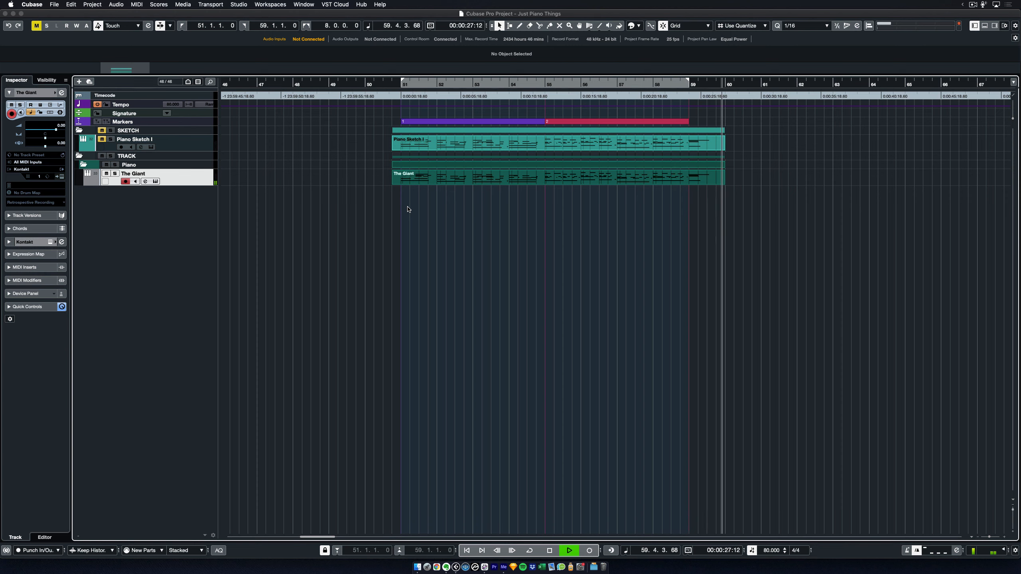
key("space")
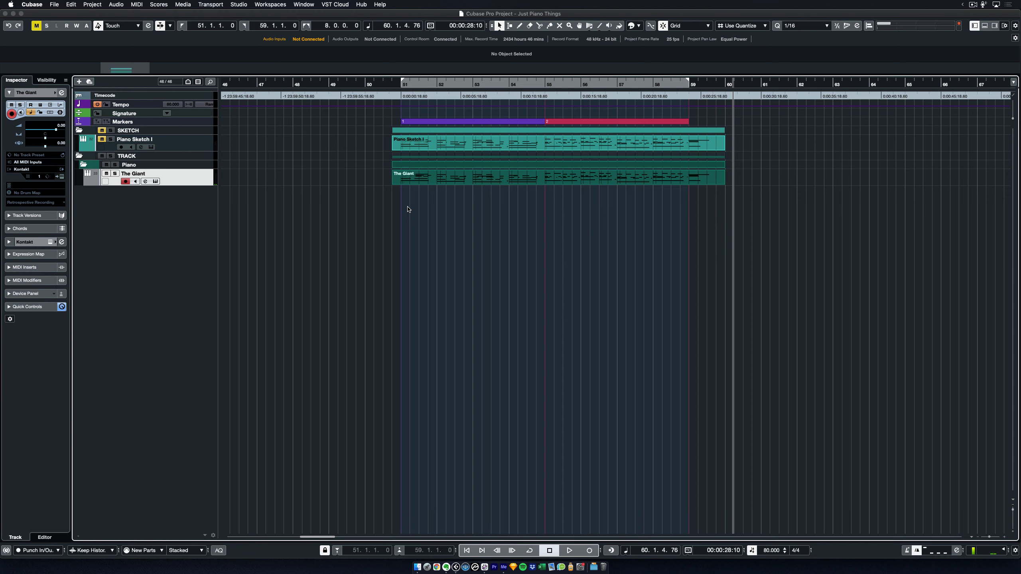
key("Home")
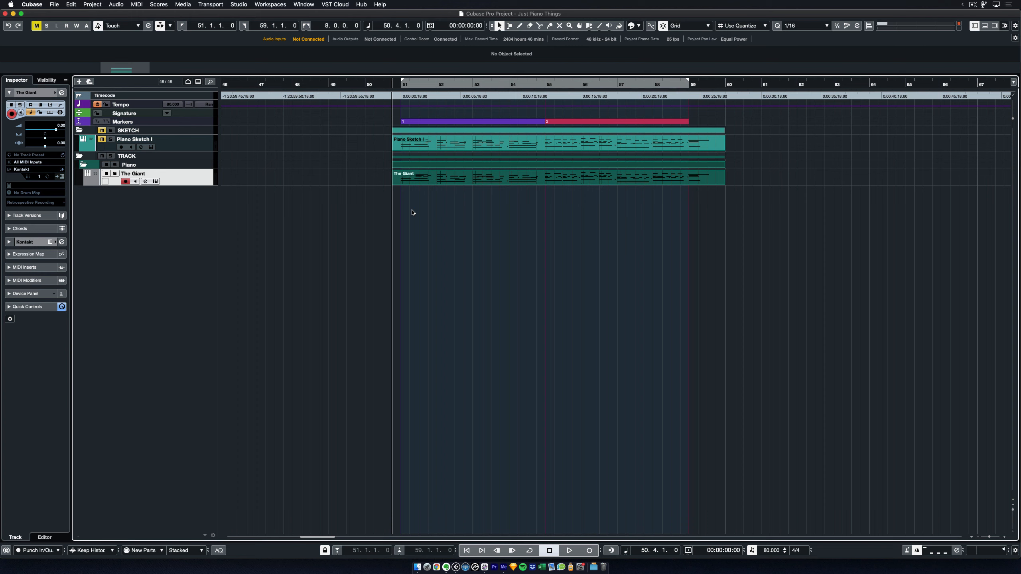
Step: Add a second Kontakt instrument track with its output set to KEYS and load The Grandeur into it
key("t")
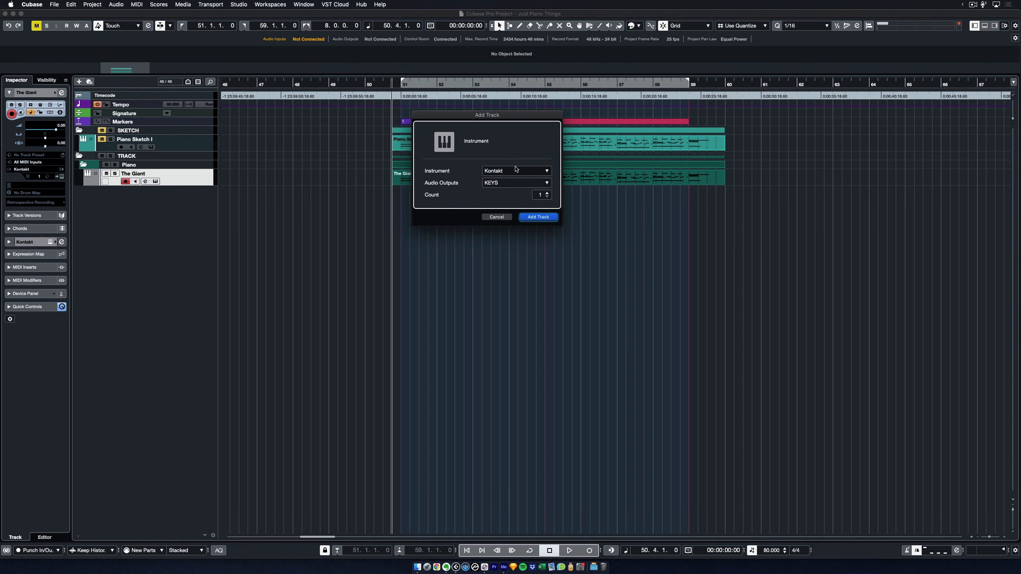
left_click(538, 217)
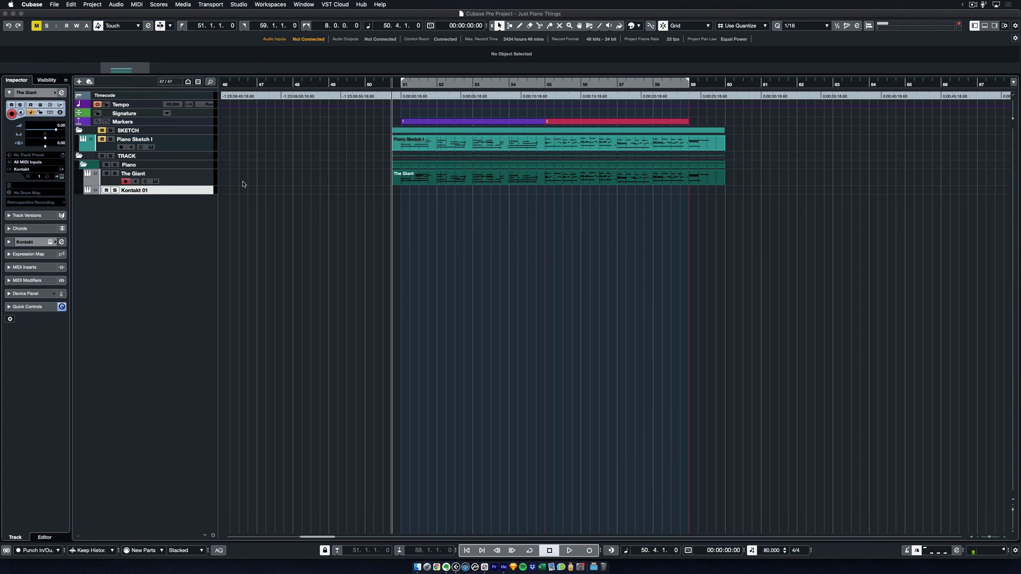
left_click(192, 197)
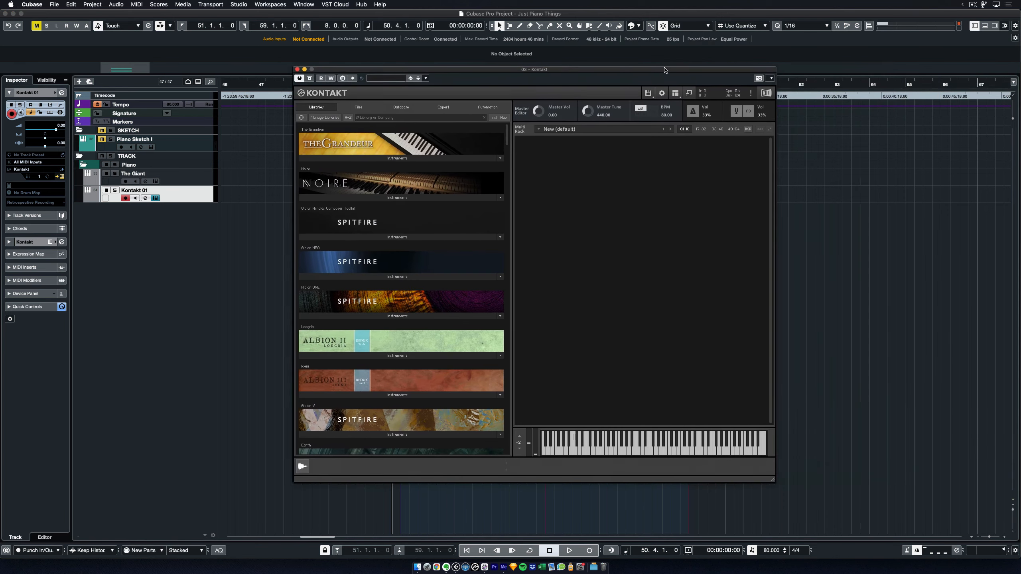
left_click_drag(664, 70, 628, 58)
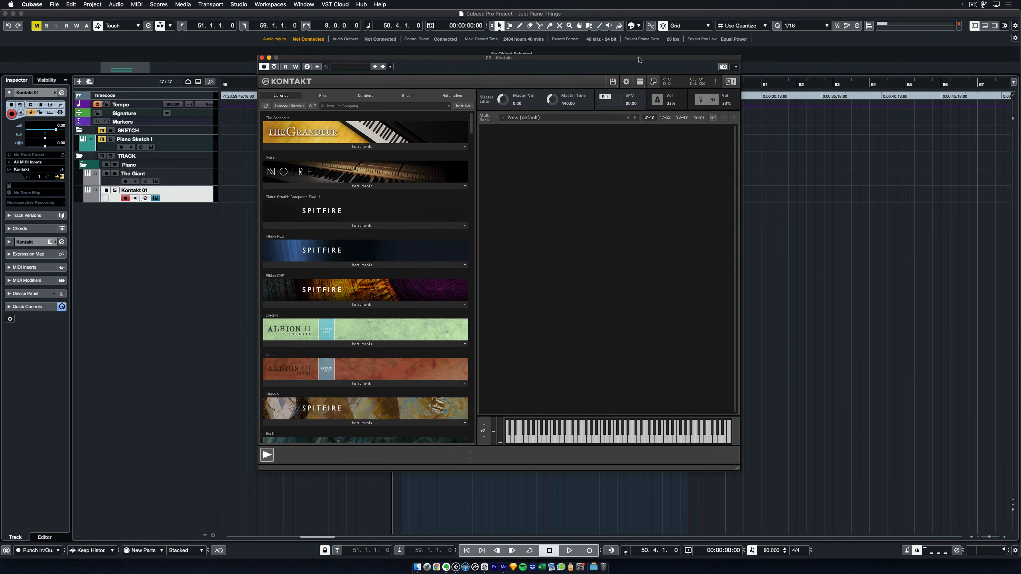
left_click(369, 147)
left_click(301, 158)
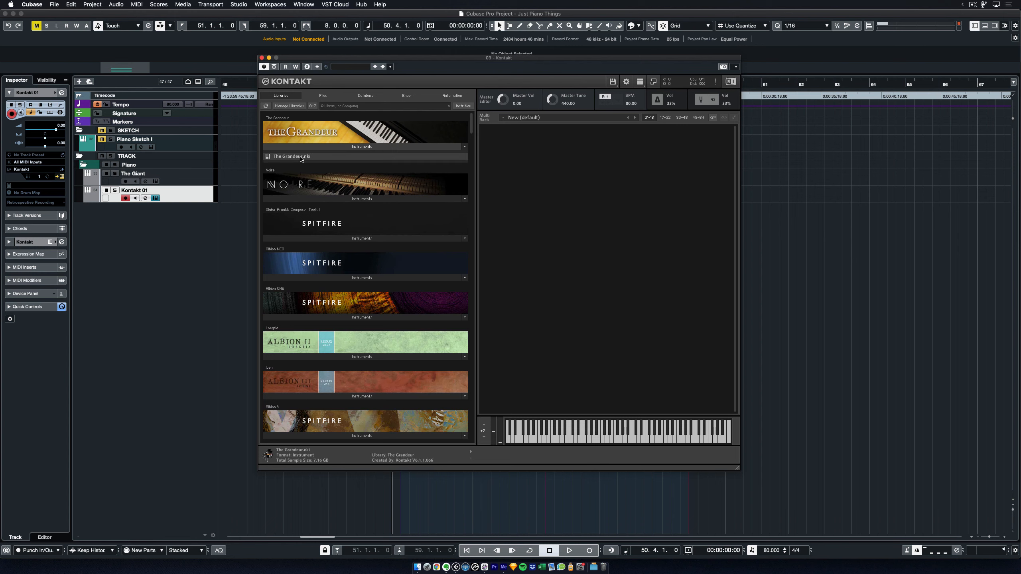
double_click(292, 157)
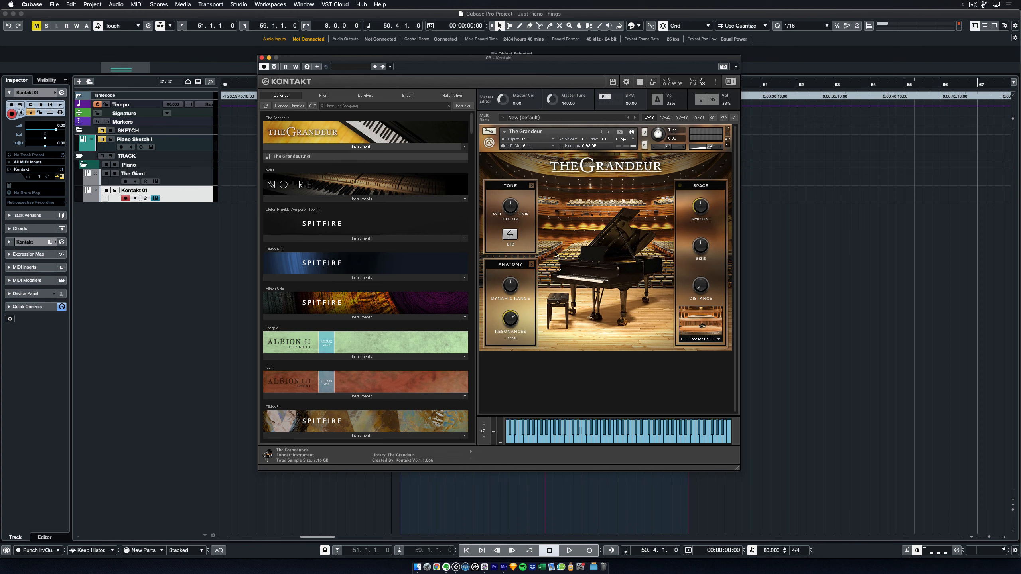
Step: Examine The Grandeur's Anatomy and Tone settings pages, closing each one again
left_click(531, 265)
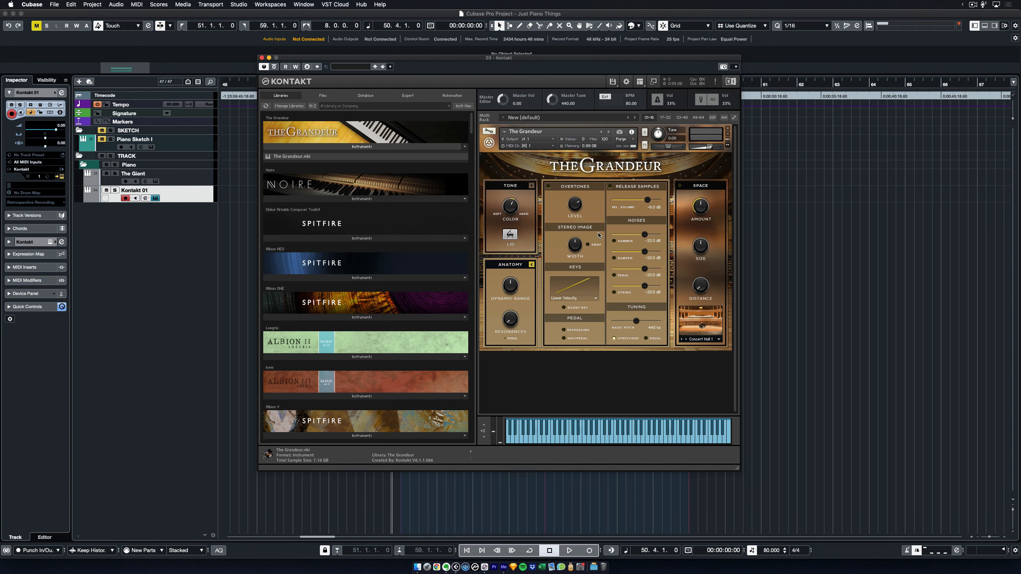
left_click(531, 266)
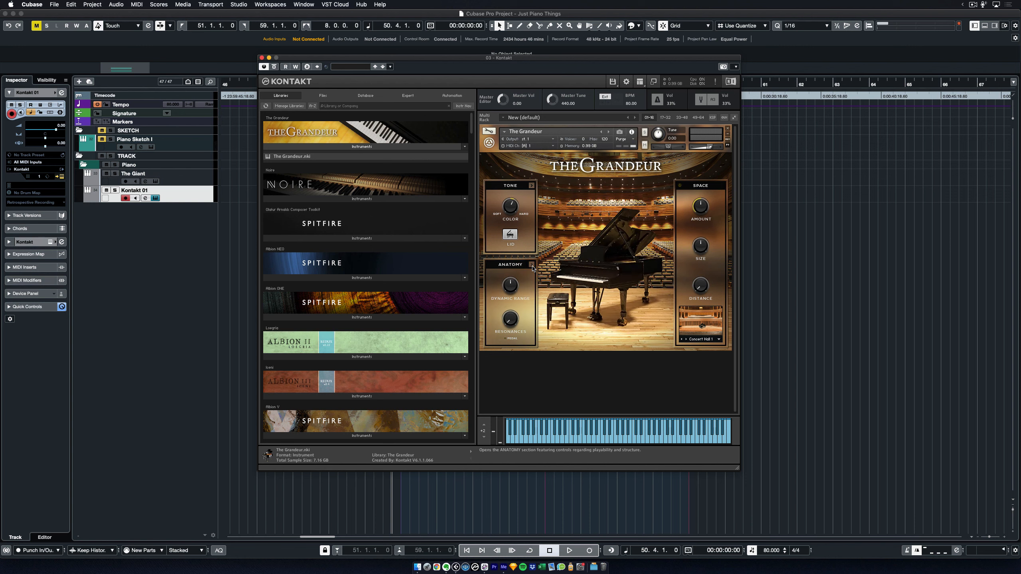
left_click(531, 185)
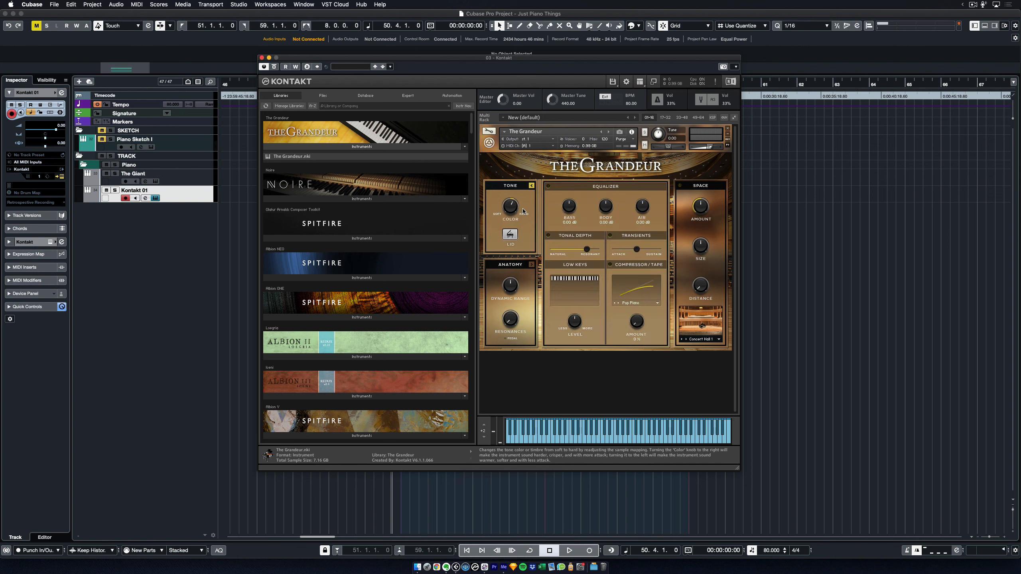
left_click(531, 185)
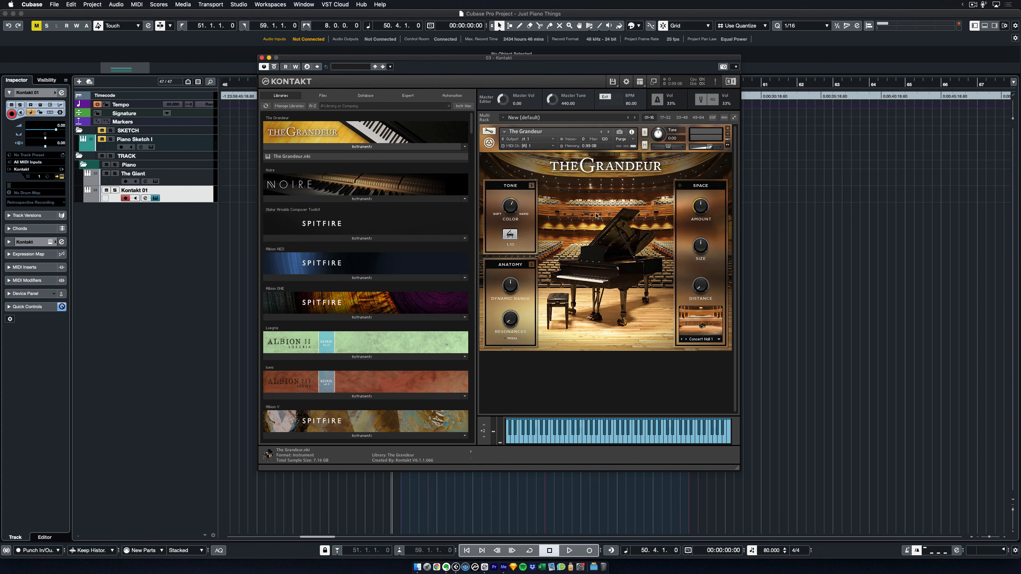
Step: Close the Kontakt window and rename the new track The Grandeur
left_click(262, 57)
key("Return")
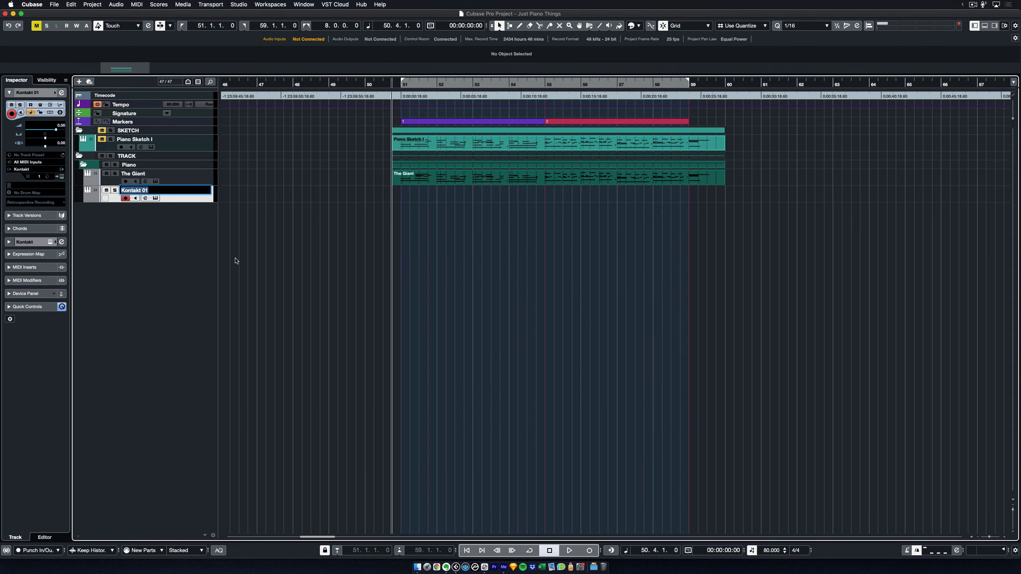
type("The Grandeur")
key("Return")
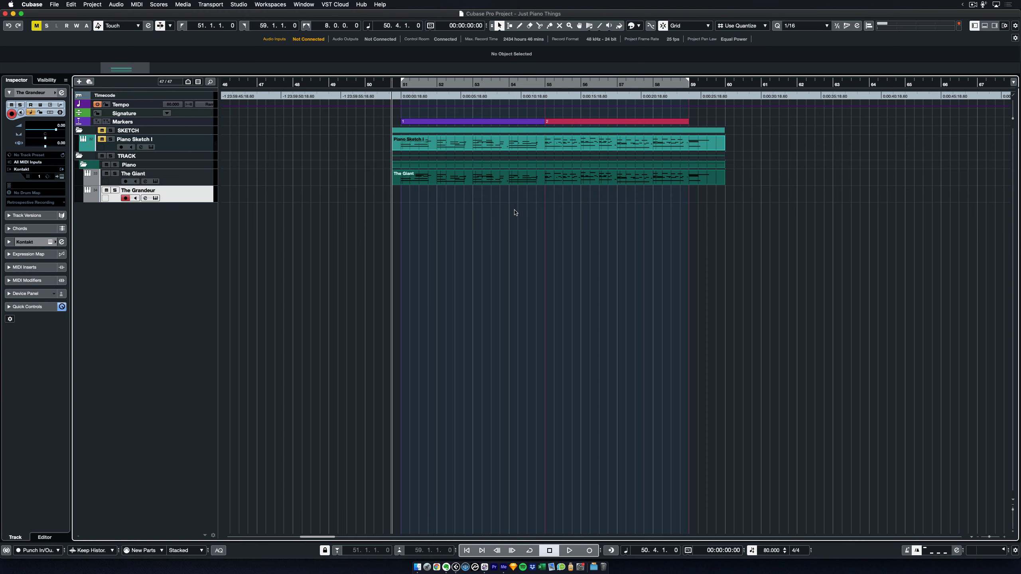
Step: Copy The Giant's MIDI part onto The Grandeur track at the same position, solo that track and play it back
left_click_drag(502, 182, 504, 195)
left_click(483, 237)
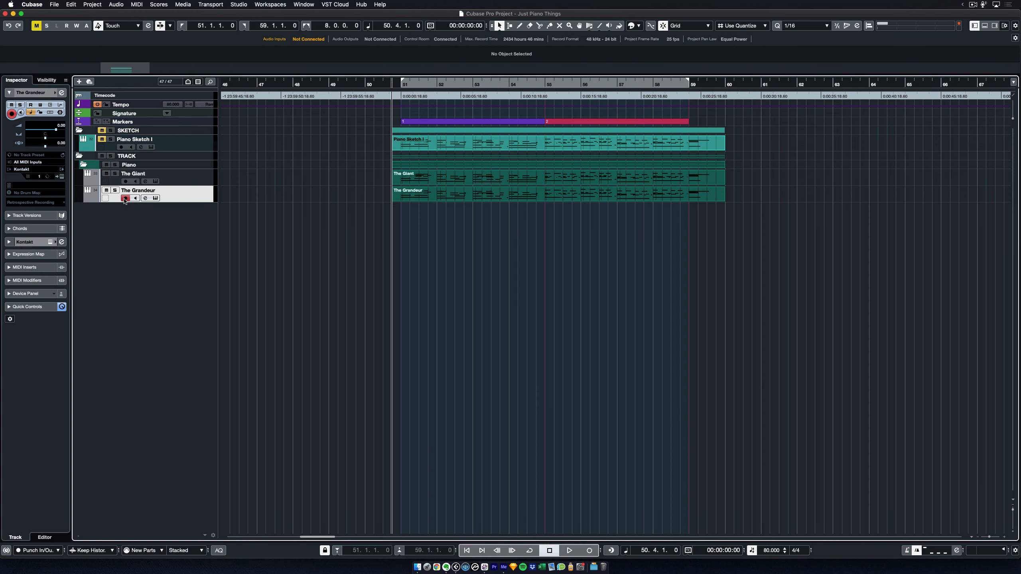
left_click(115, 190)
key("space")
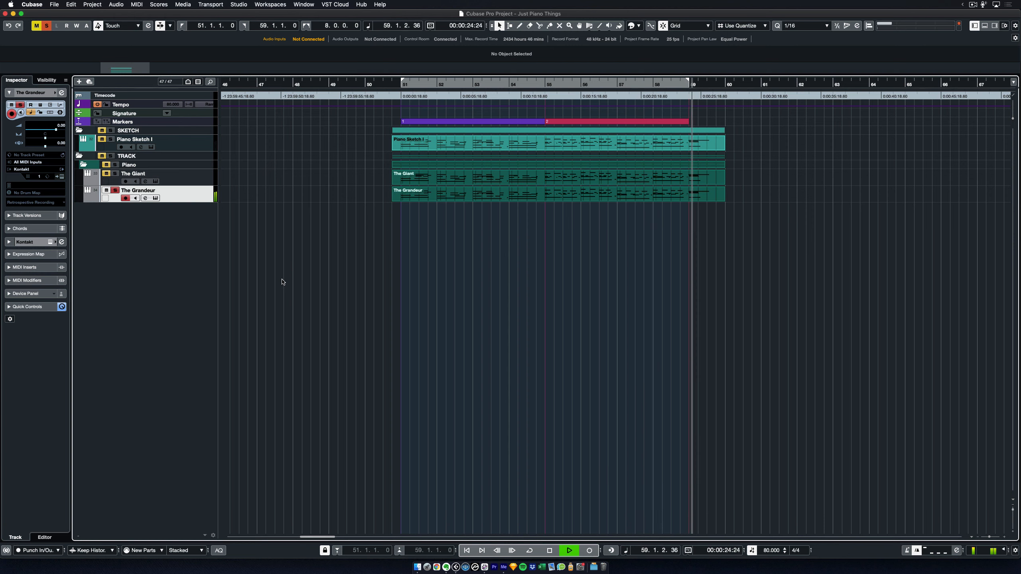
Step: Stop playback, unsolo The Grandeur and play The Giant and The Grandeur together, returning the cursor to the beginning
key("space")
key("Home")
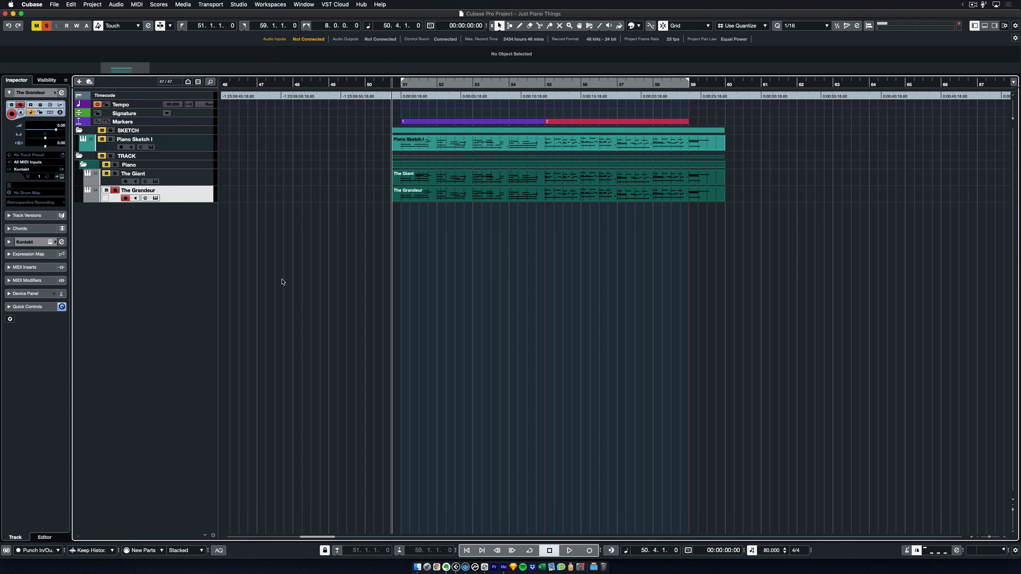
left_click(115, 190)
left_click(204, 183)
left_click(204, 197, "shift")
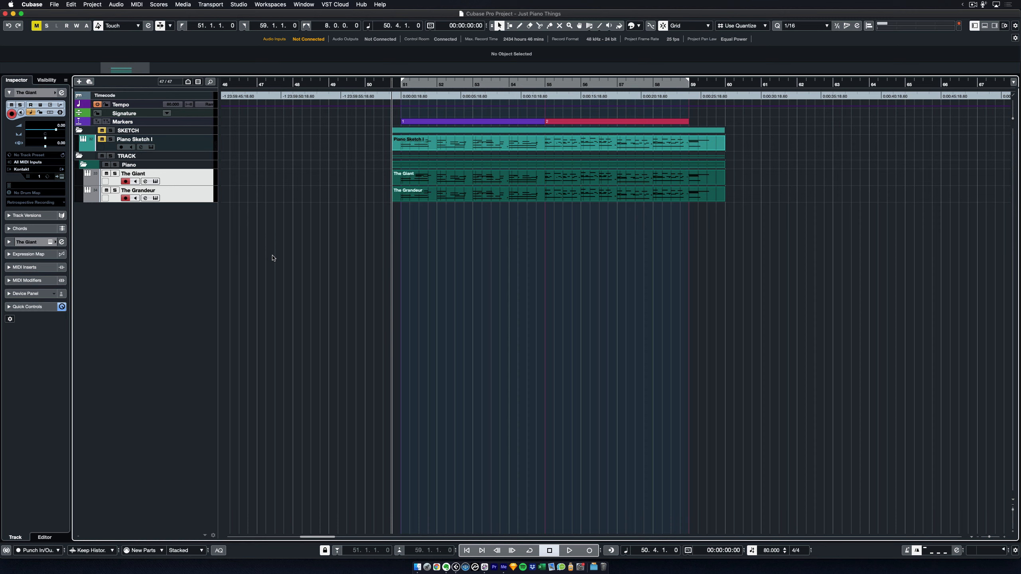
key("space")
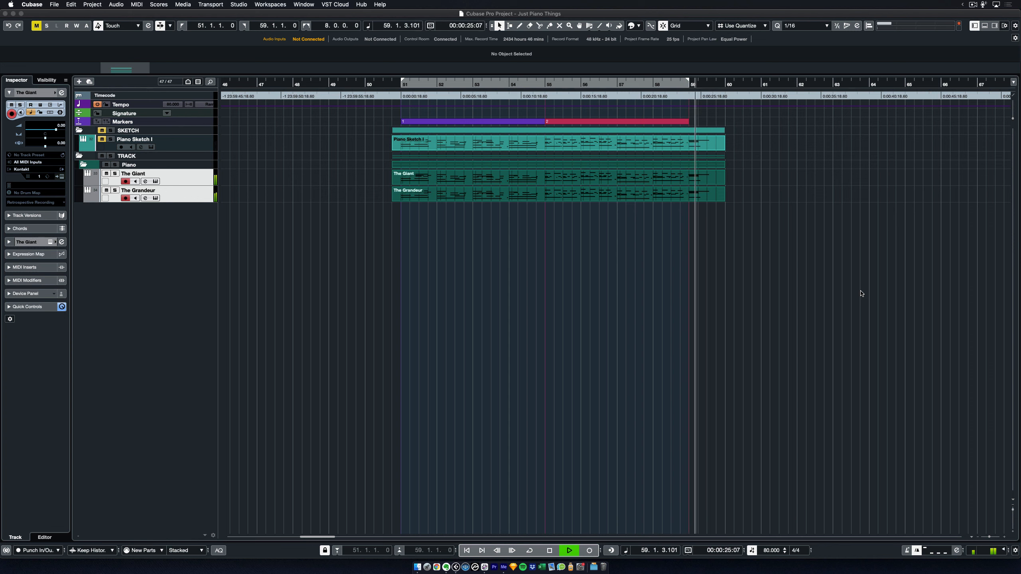
key("space")
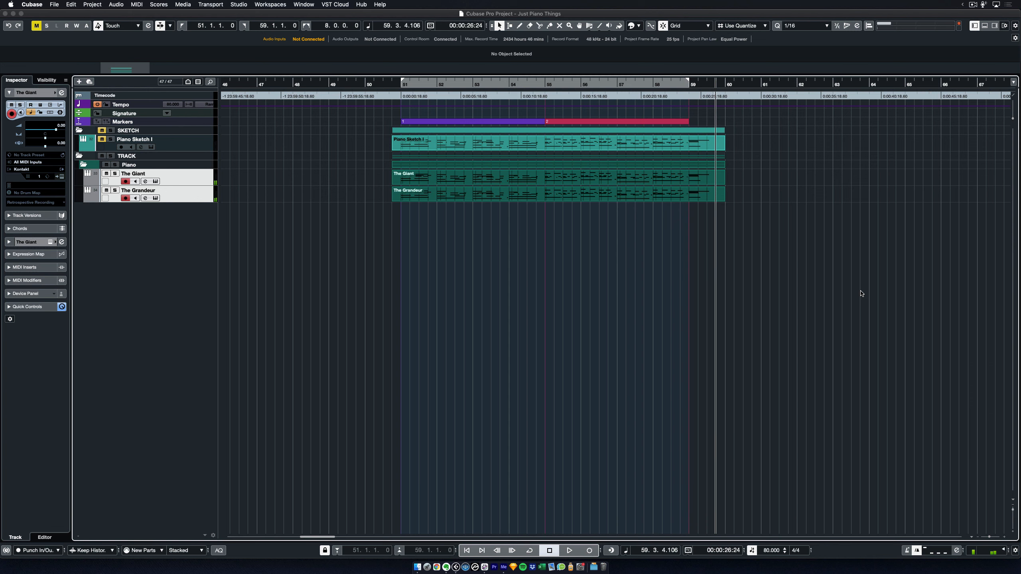
key("Home")
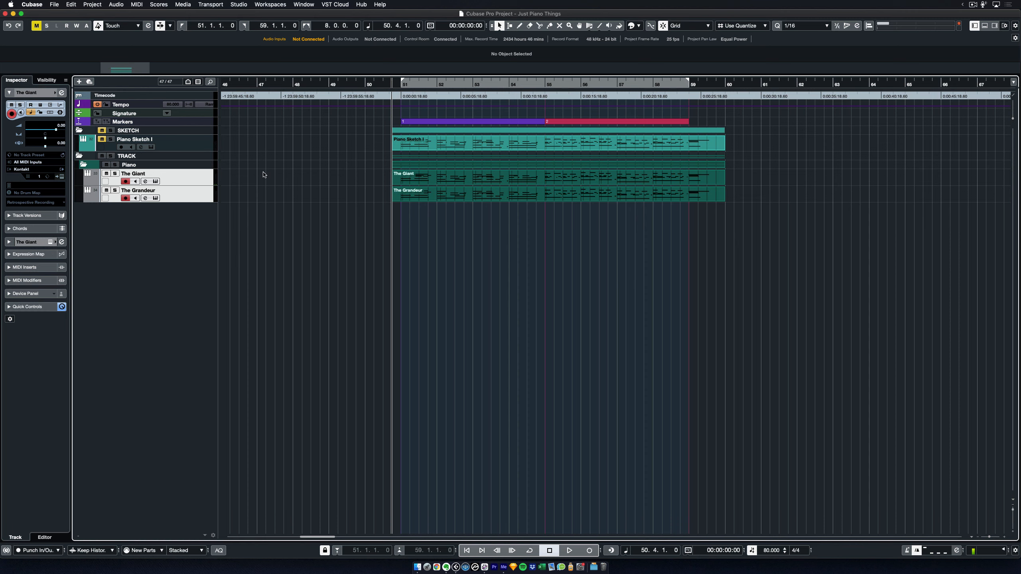
Step: Open the MixConsole and lower The Grandeur's volume to -4.19 dB while both pianos play
left_click(211, 182)
left_click(207, 197)
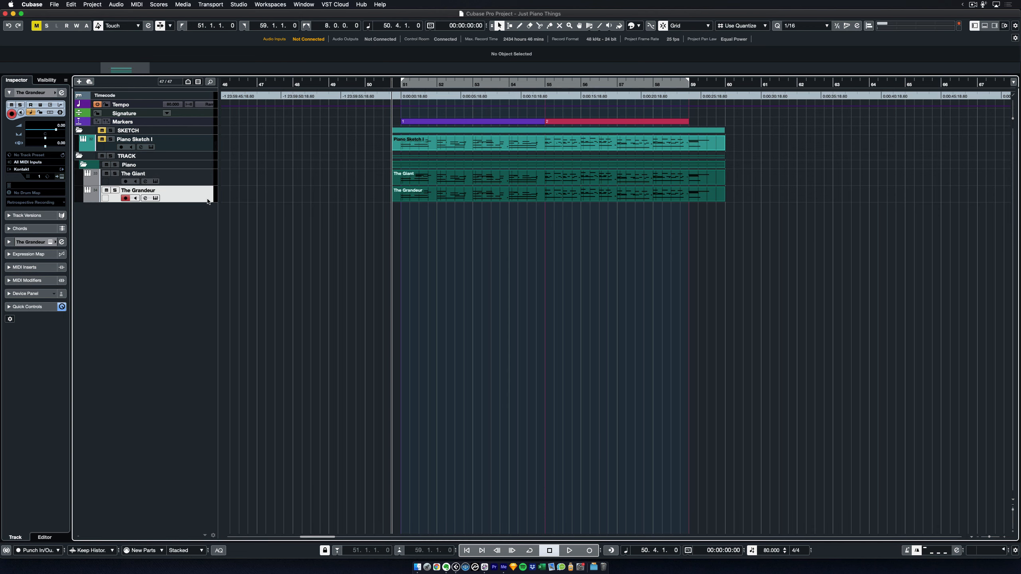
key("F3")
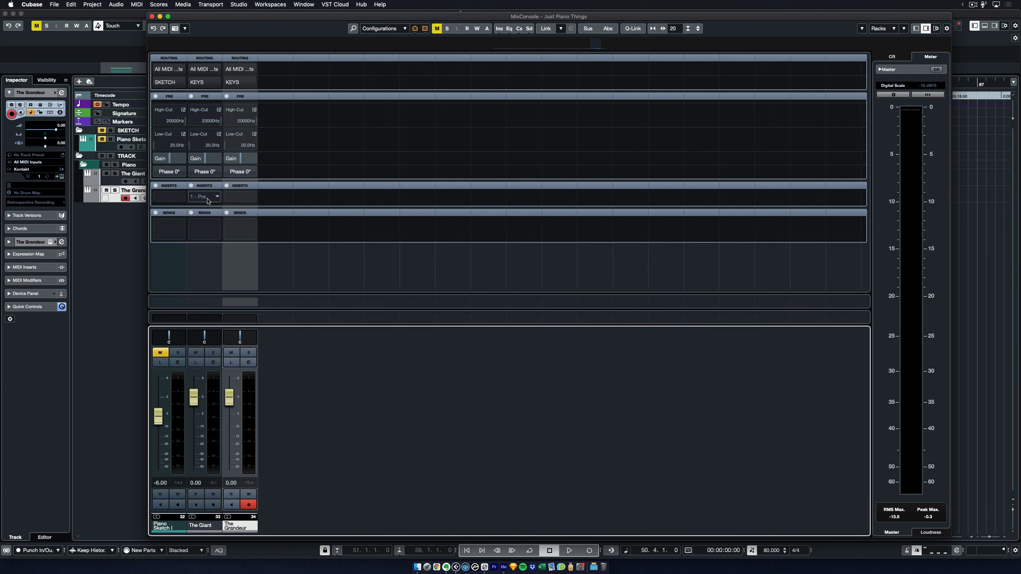
left_click_drag(327, 18, 377, 29)
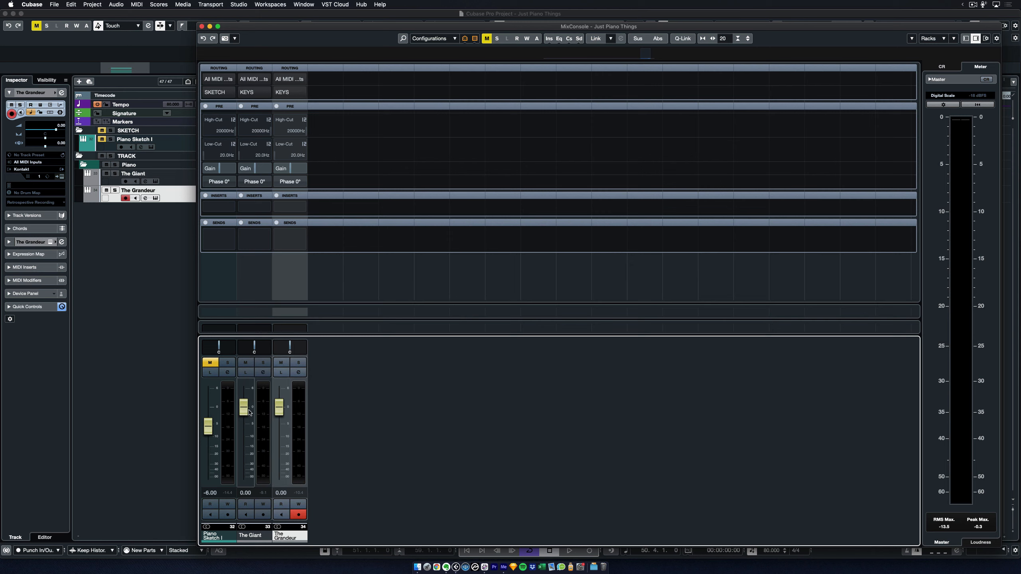
key("space")
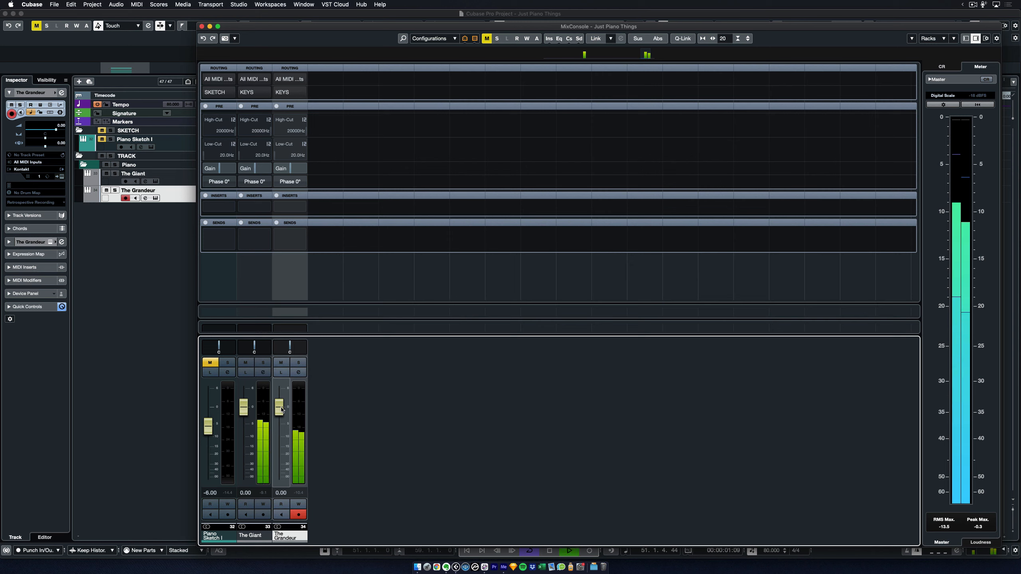
left_click_drag(282, 409, 283, 426)
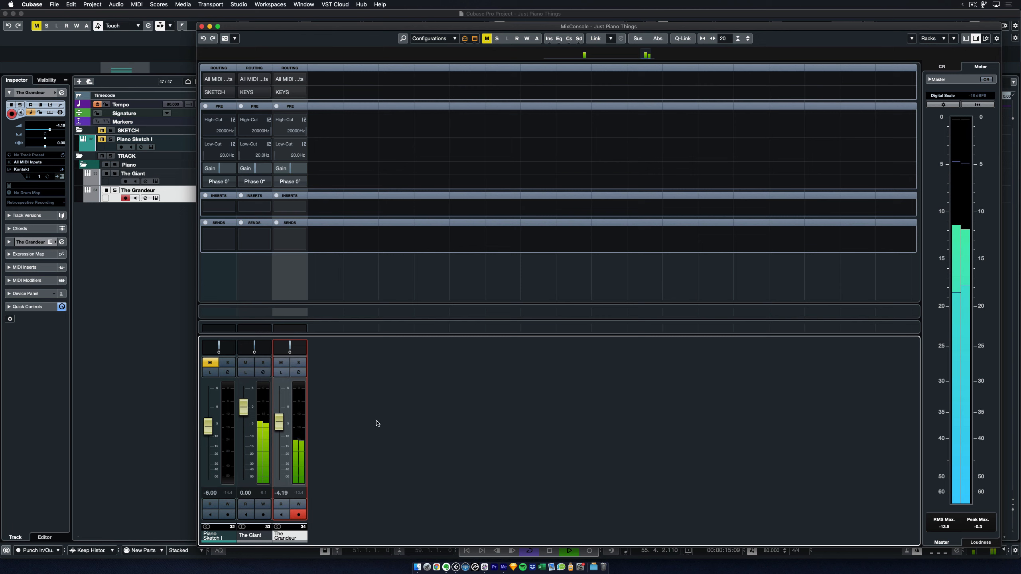
key("space")
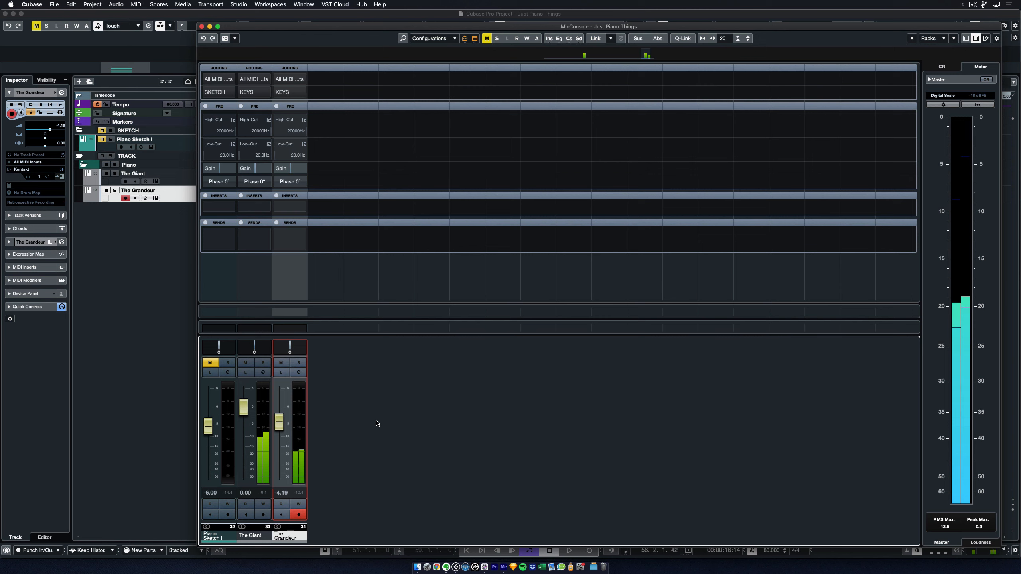
left_click(300, 365)
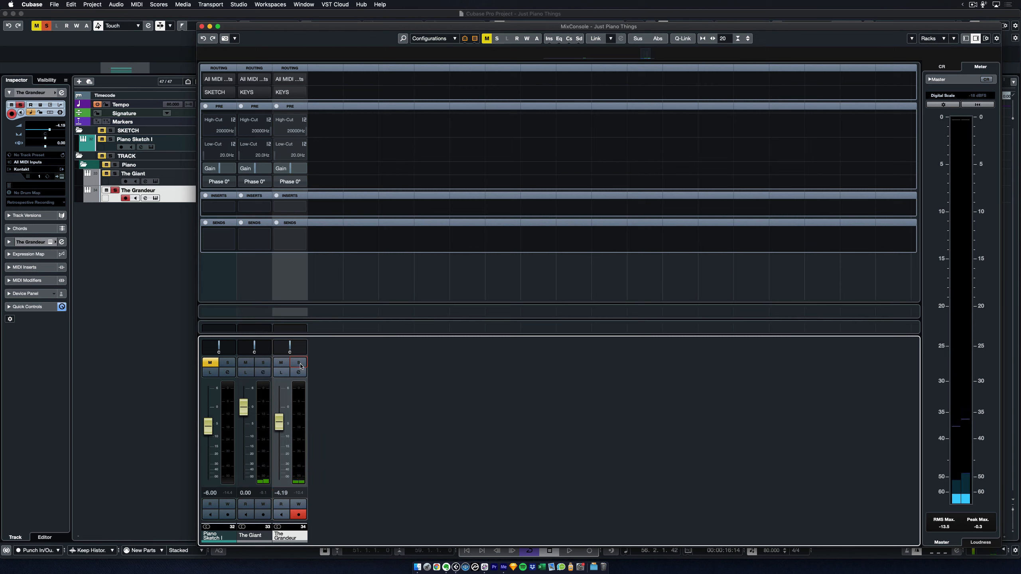
left_click(300, 365)
key("super+s")
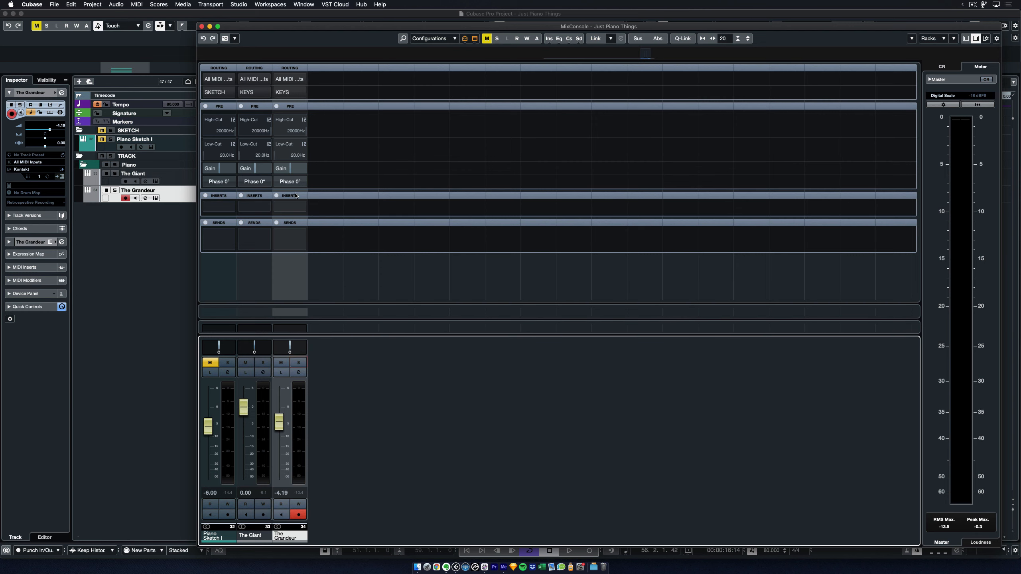
left_click(301, 206)
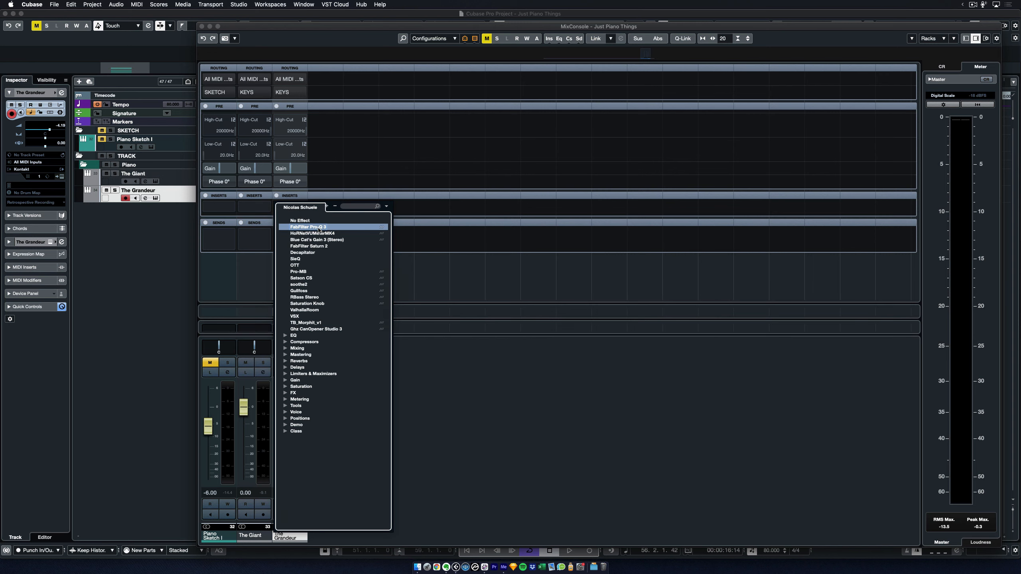
left_click(319, 227)
left_click_drag(428, 44, 554, 61)
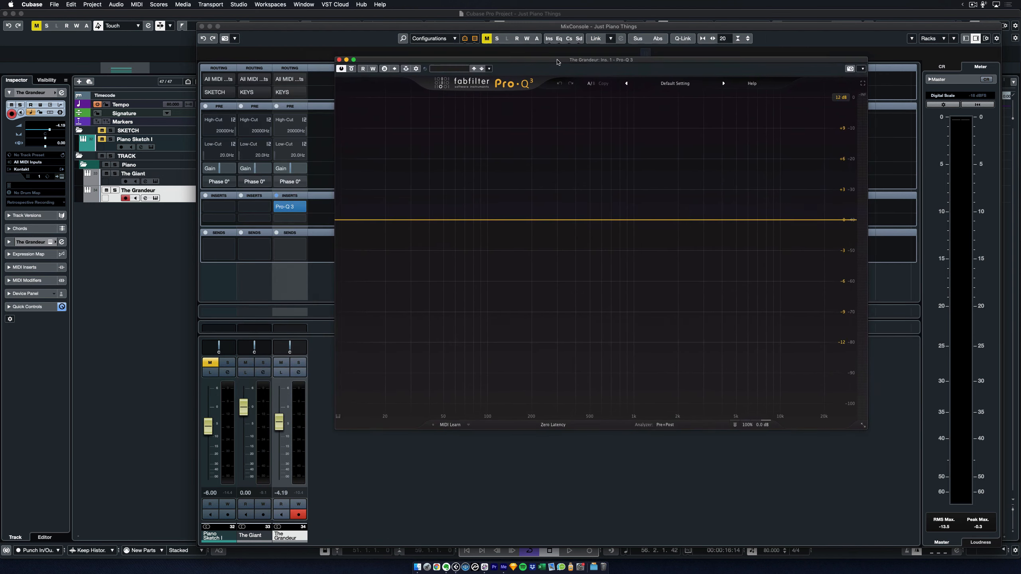
Step: Solo The Grandeur and, during playback, add a 24 dB/oct low cut at about 176 Hz in Pro-Q 3
left_click(298, 362)
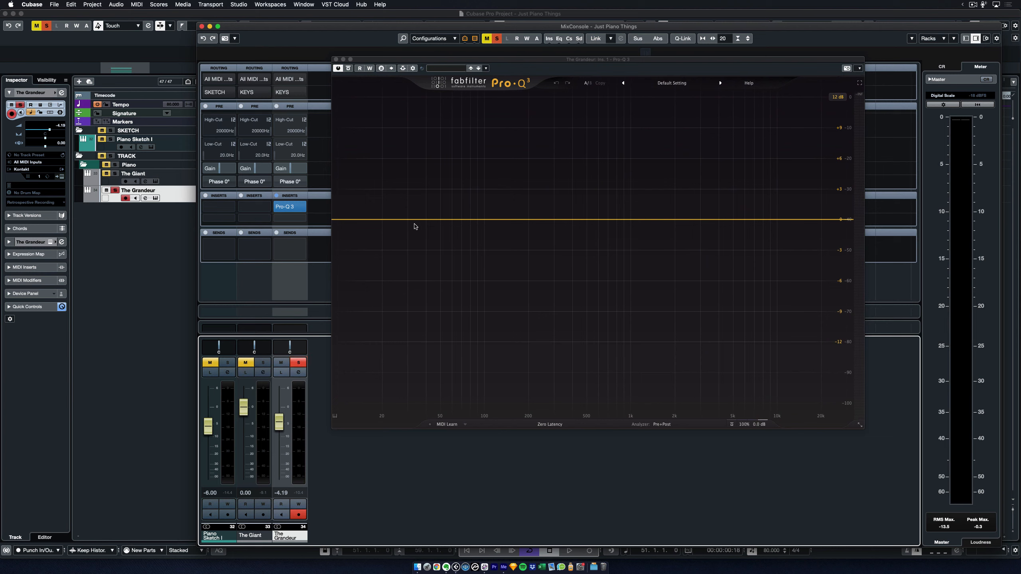
key("space")
left_click(358, 221)
left_click(369, 206)
left_click(366, 238)
left_click_drag(358, 219, 534, 201)
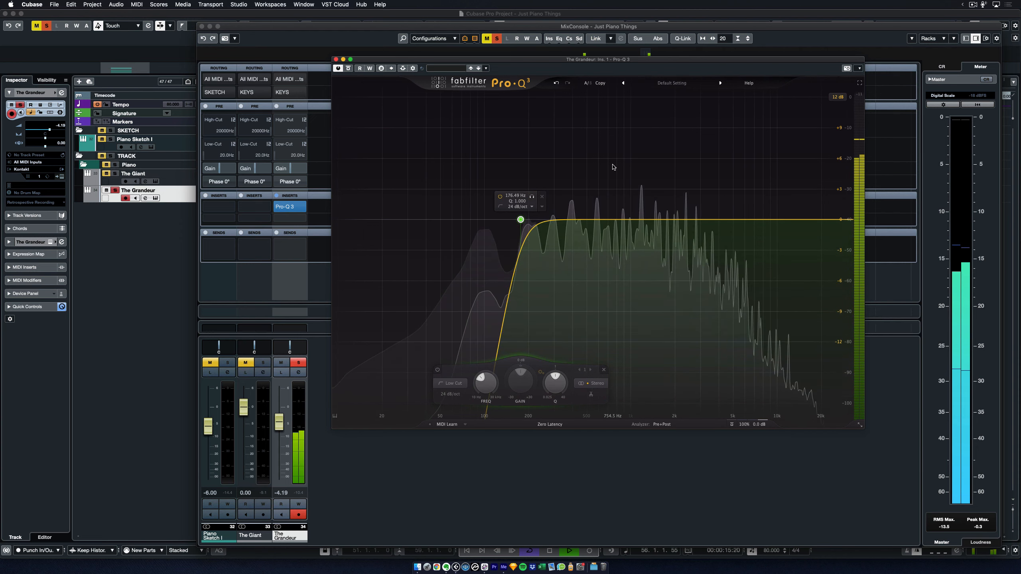
key("space")
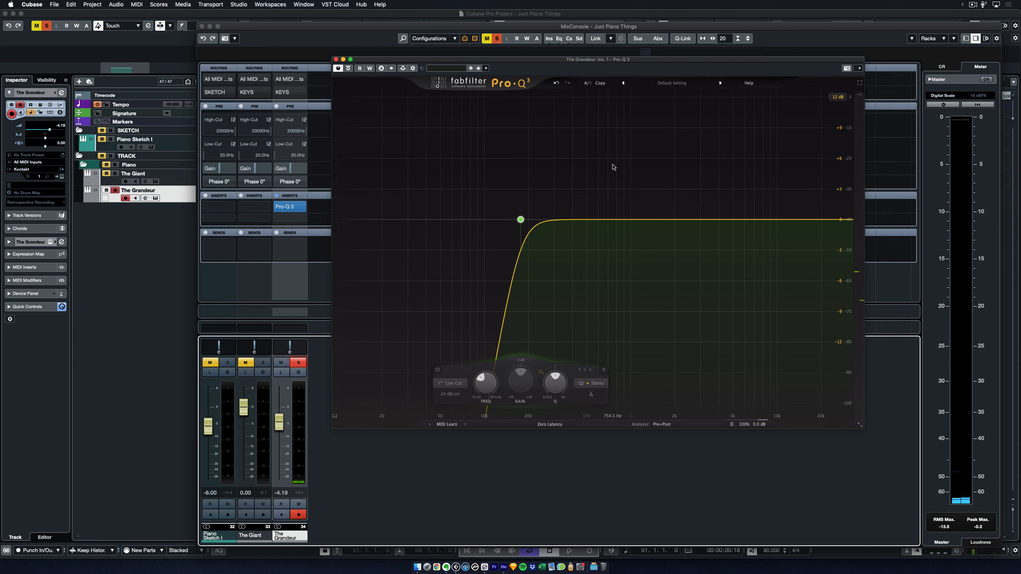
Step: Compare The Grandeur's sound with and without the low cut by bypassing and re-enabling that band during playback
mouse_move(520, 220)
key("space")
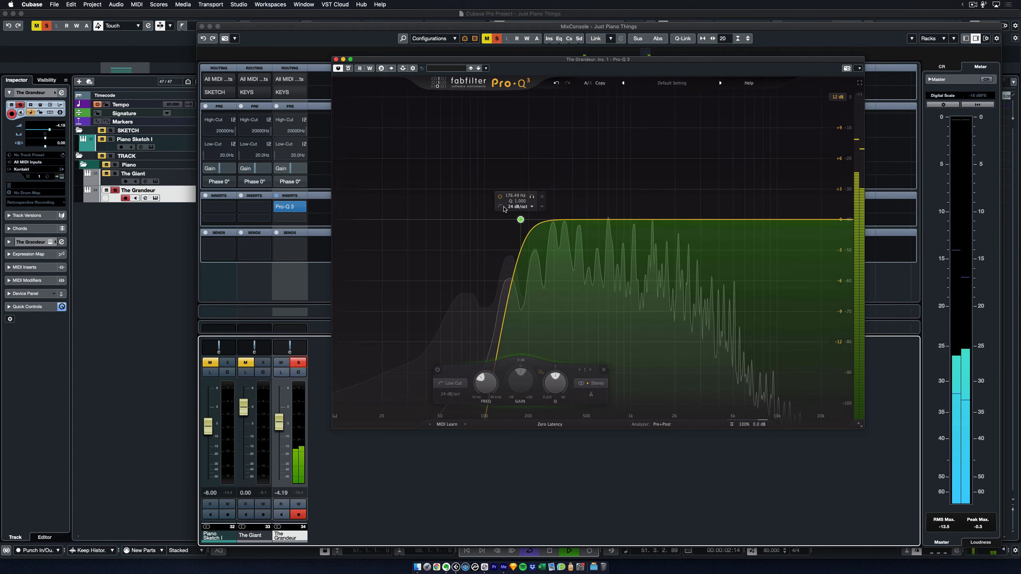
left_click(500, 197)
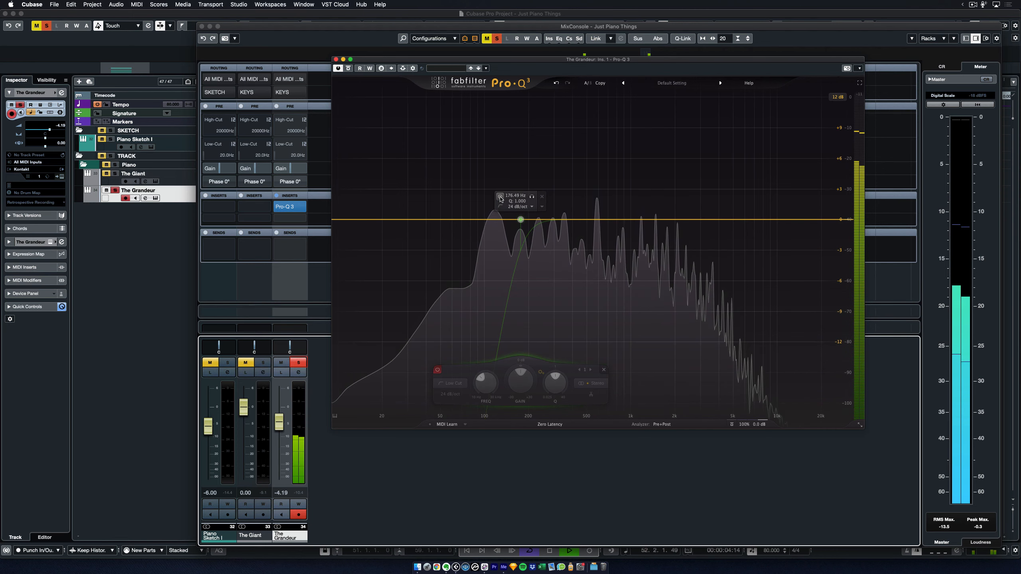
left_click(499, 197)
key("space")
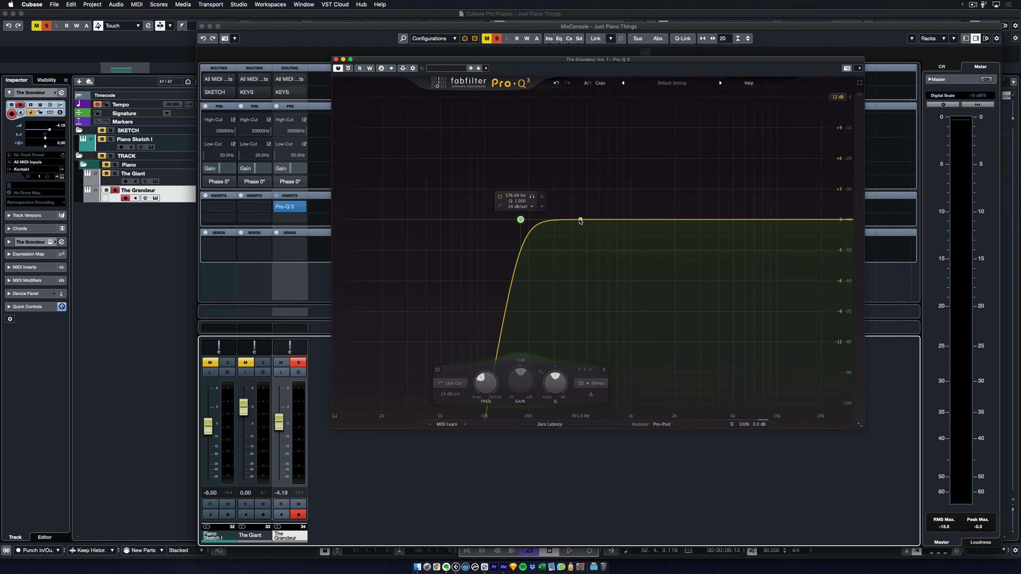
Step: Add a bell cut of about 2 dB around 400 Hz to The Grandeur's equalizer and close the plug-in window
left_click_drag(574, 220, 574, 243)
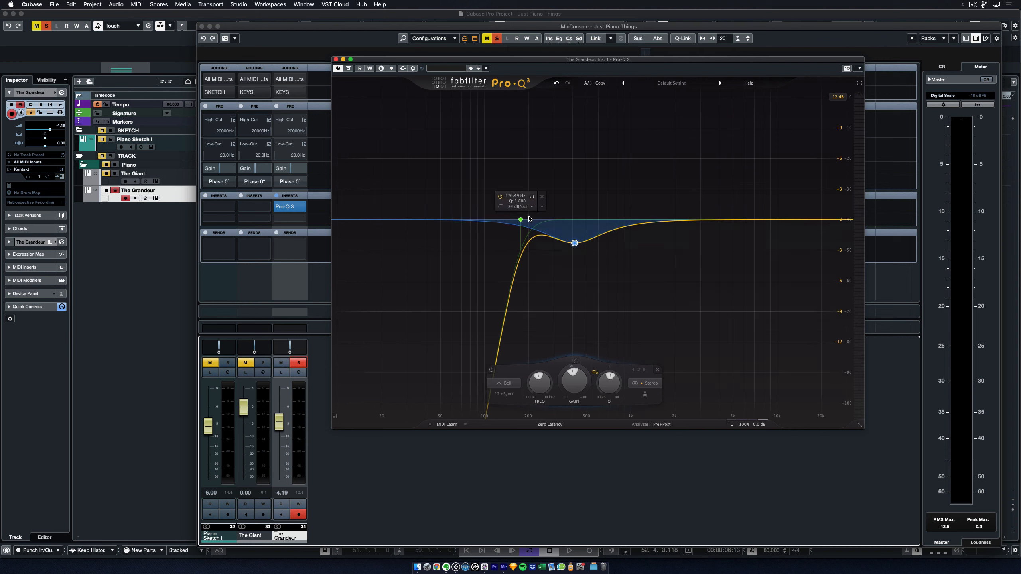
left_click(335, 59)
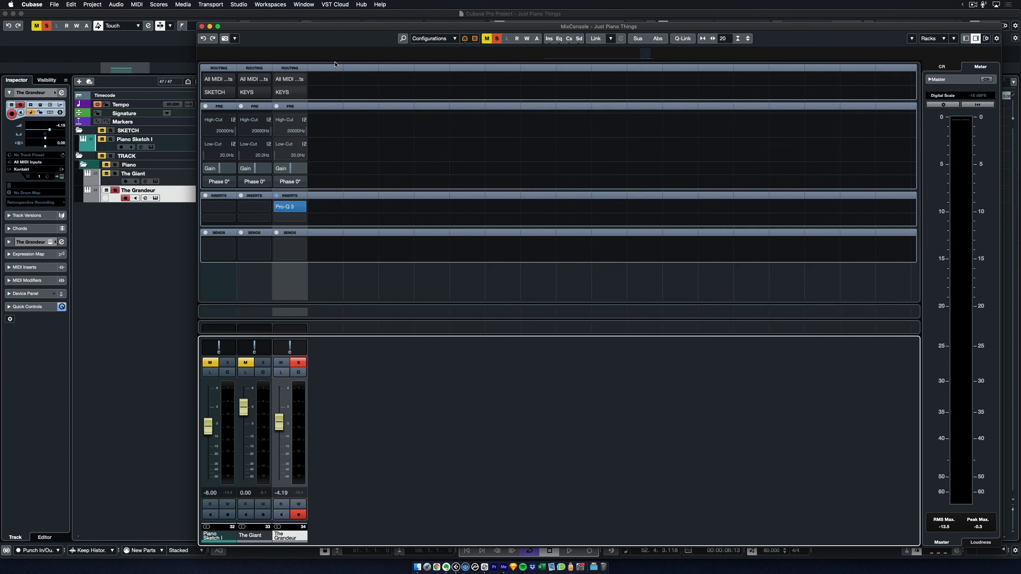
Step: Unsolo The Grandeur, play both pianos together with the new EQ, and close the MixConsole
left_click(301, 363)
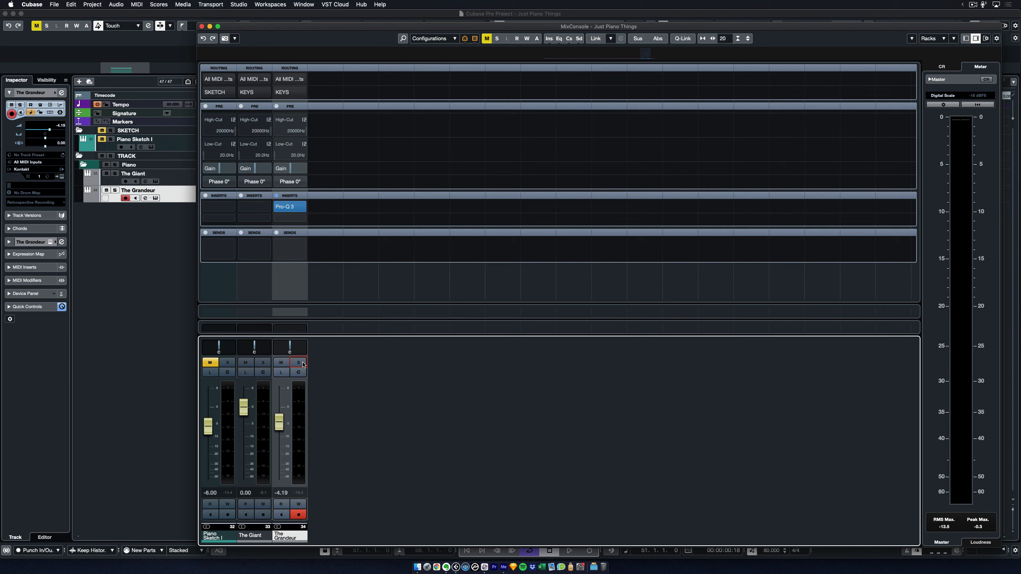
key("space")
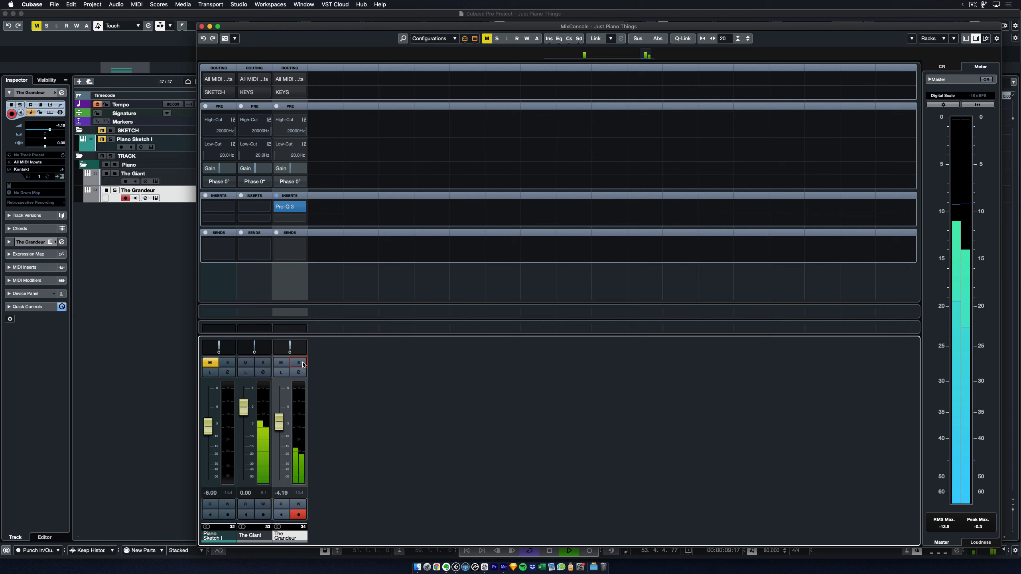
key("space")
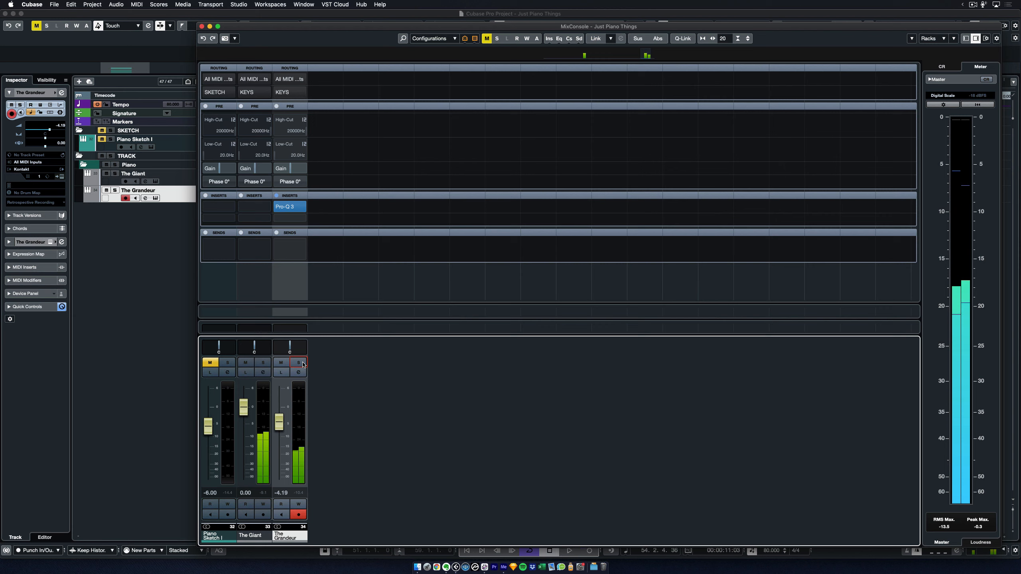
key("1")
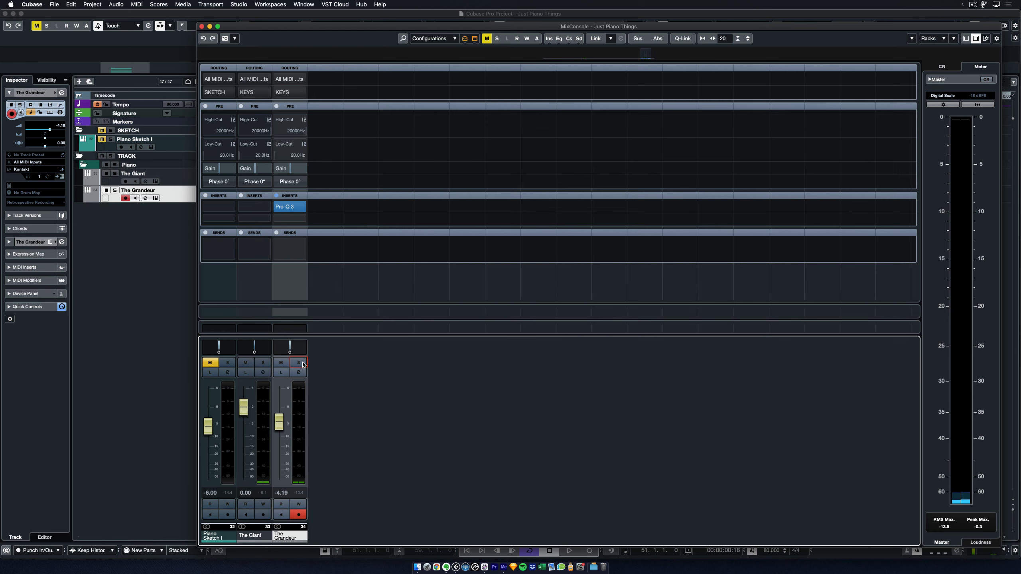
key("F3")
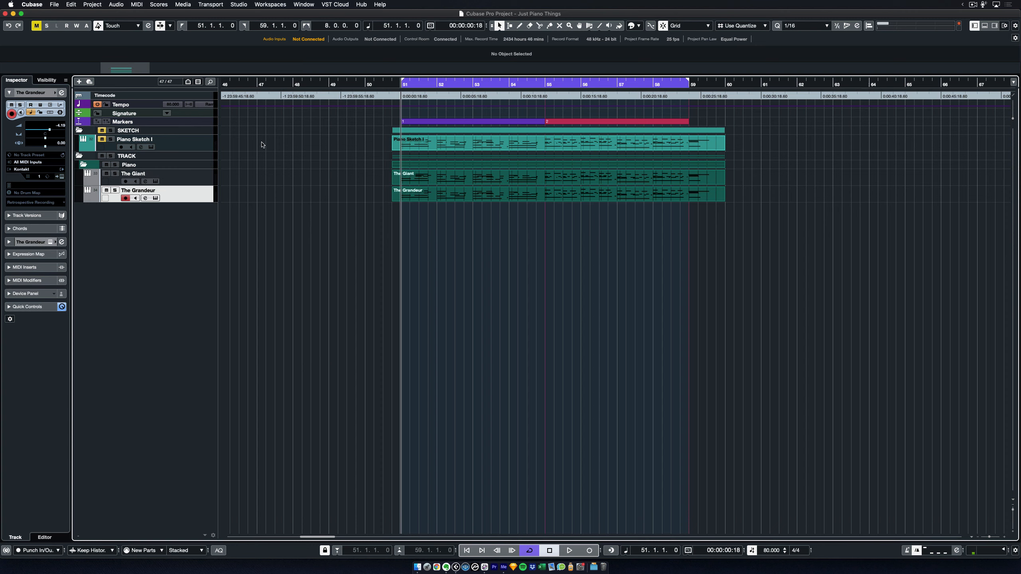
Step: Add one more Kontakt instrument track below The Grandeur with its audio output set to KEYS
left_click(208, 180)
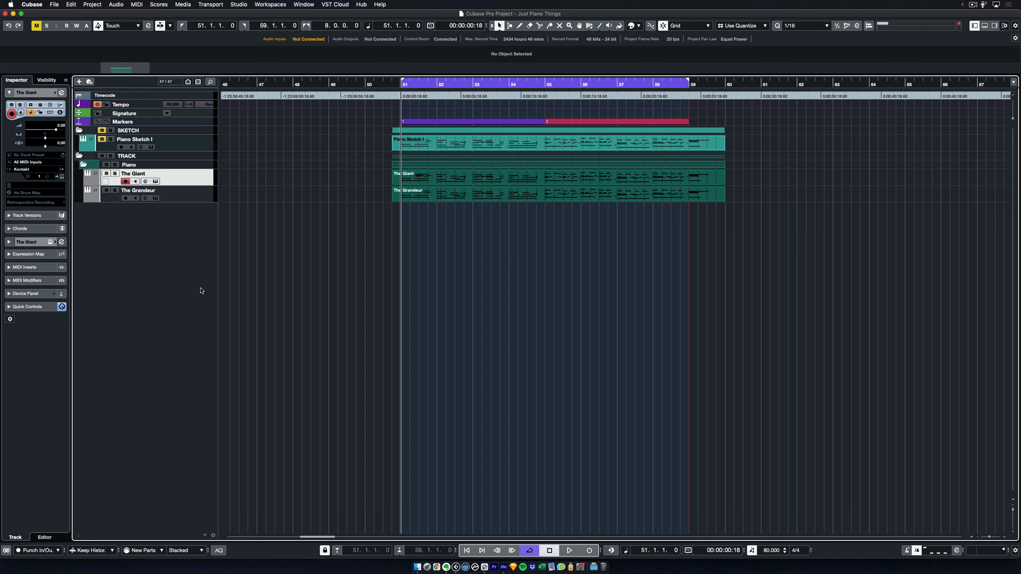
left_click(212, 201)
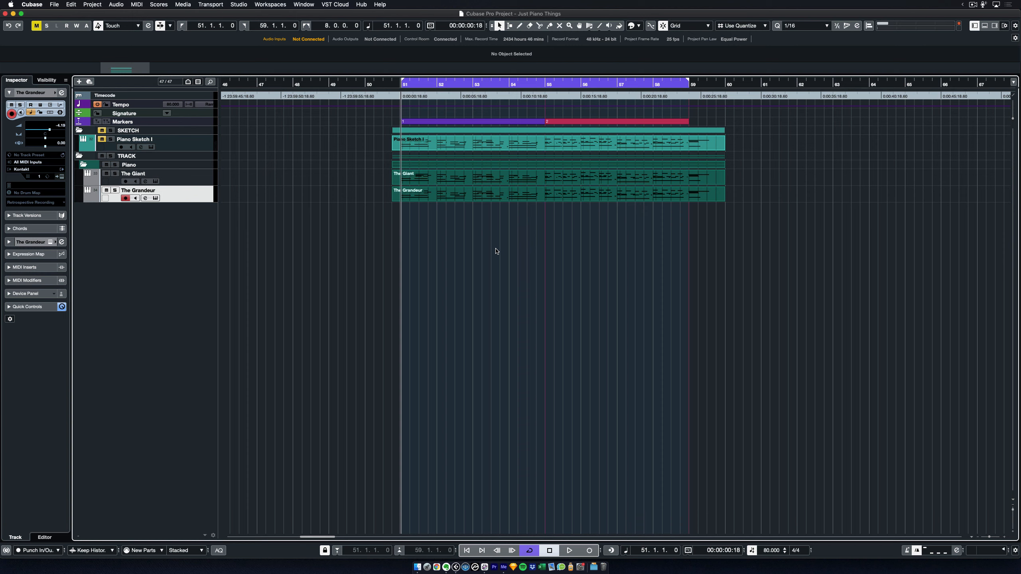
key("super+t")
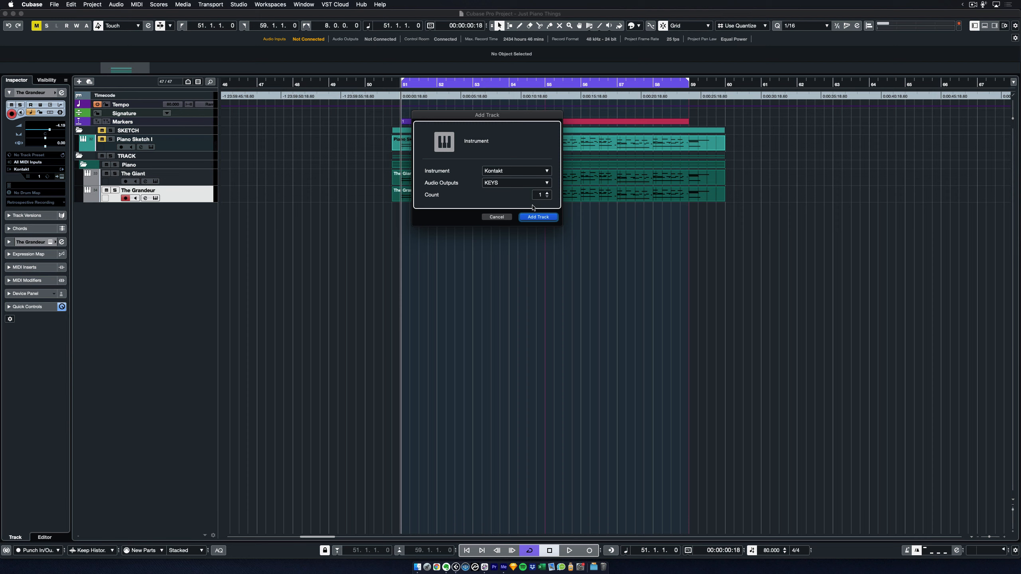
left_click(538, 217)
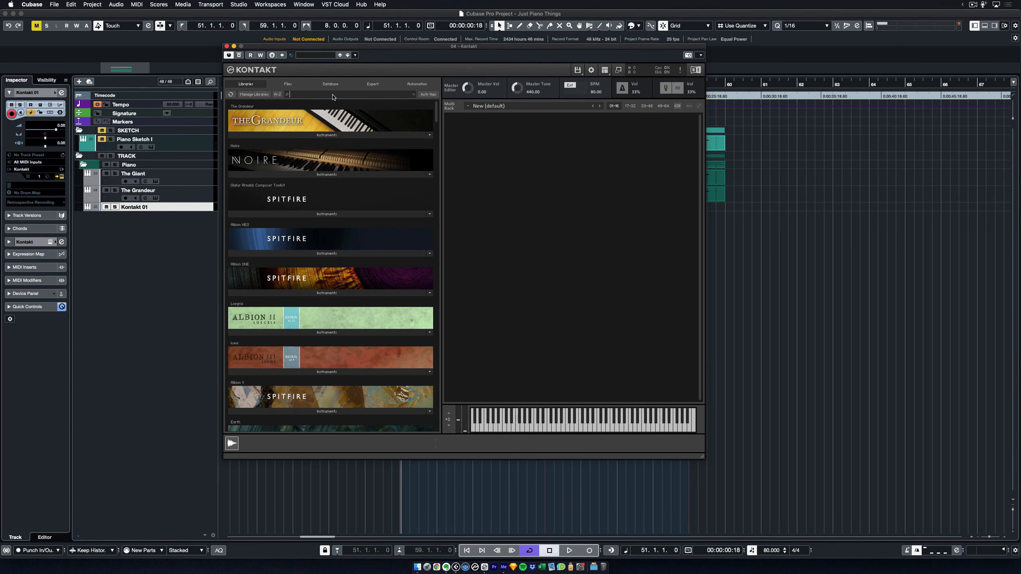
Step: Filter the Kontakt libraries with "woo" and load the Woodchester Piano.nki instrument into the rack
type("wo")
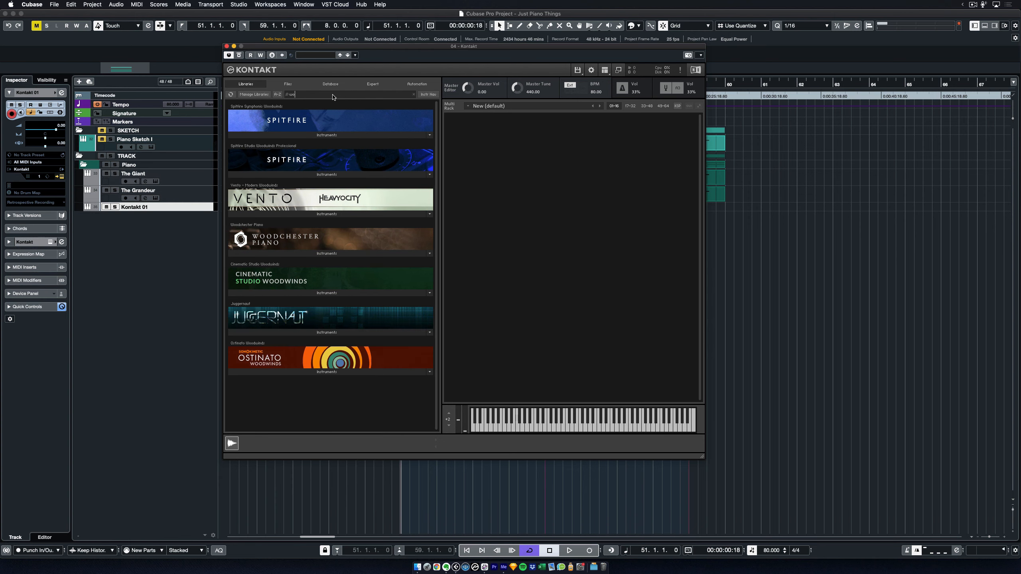
type("o")
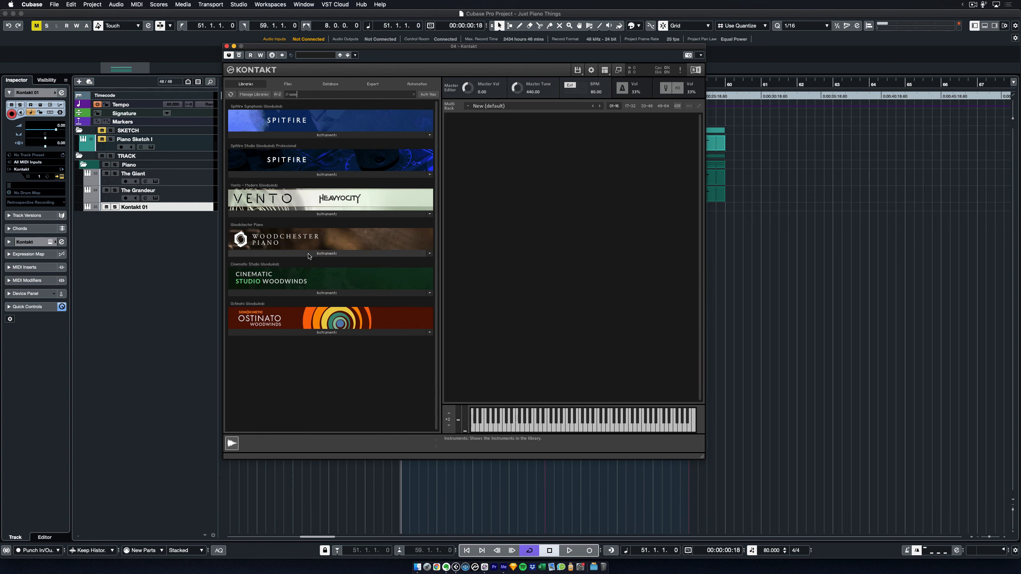
left_click(325, 253)
left_click(276, 271)
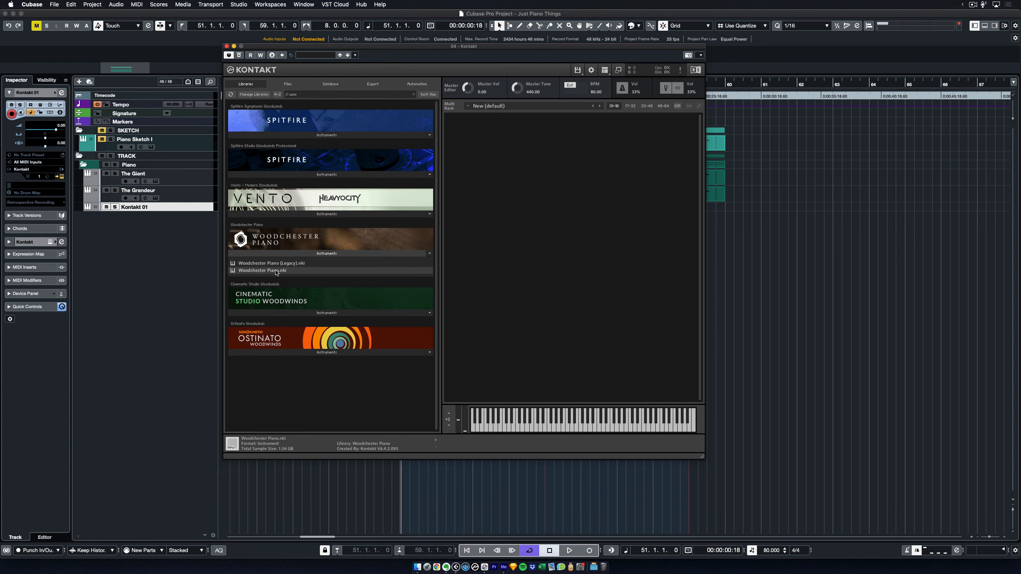
left_click_drag(276, 271, 502, 273)
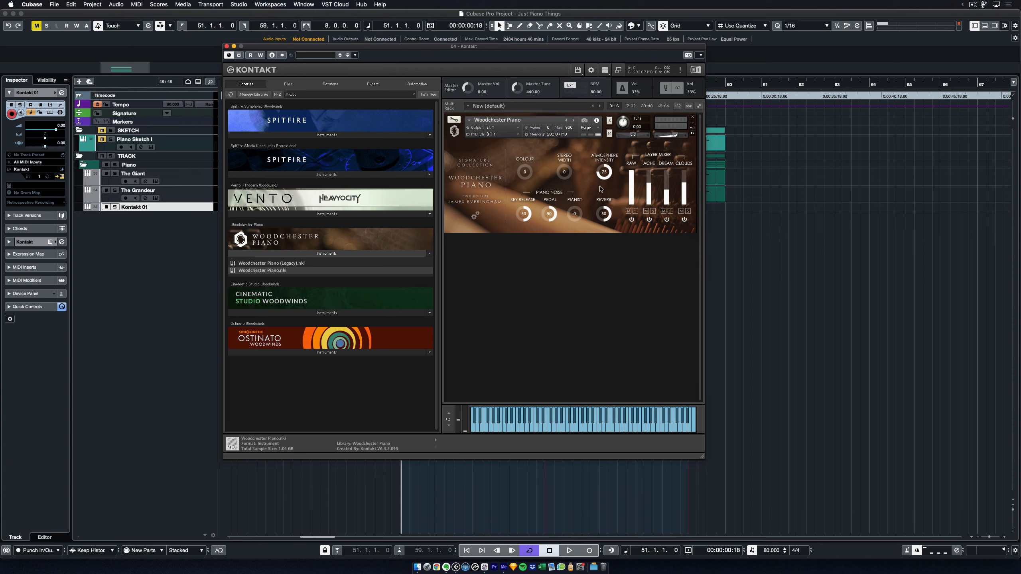
Step: Pull the Woodchester Piano's Raw layer fully down, solo the Ache and Dream layers, and move the Kontakt window clear of the track list
left_click_drag(623, 48, 597, 62)
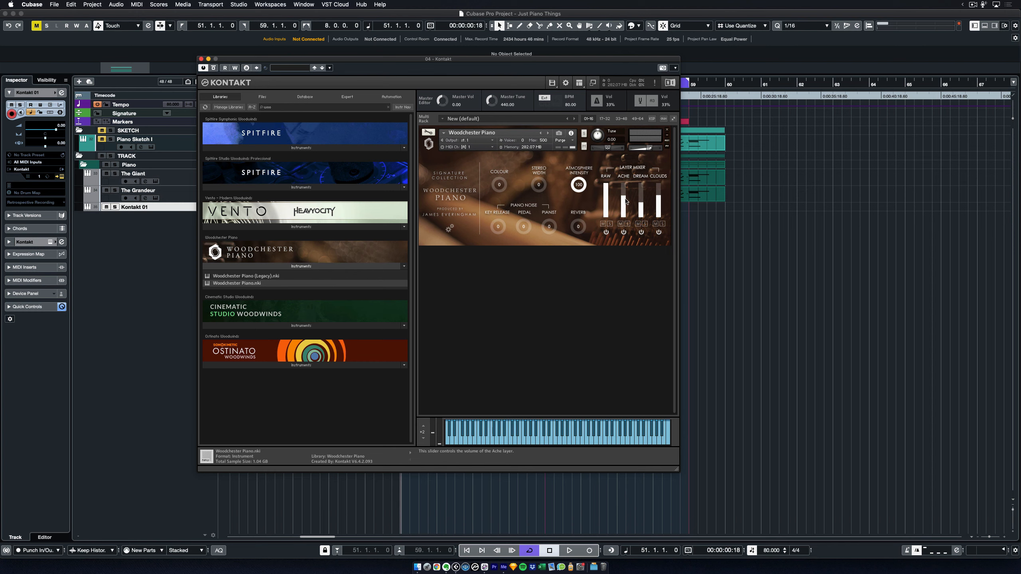
left_click_drag(607, 186, 607, 268)
left_click(645, 224)
left_click_drag(653, 60, 947, 164)
Step: Rename the new Kontakt track Atmosphere and copy The Grandeur's MIDI part onto it
left_click_drag(215, 212, 209, 217)
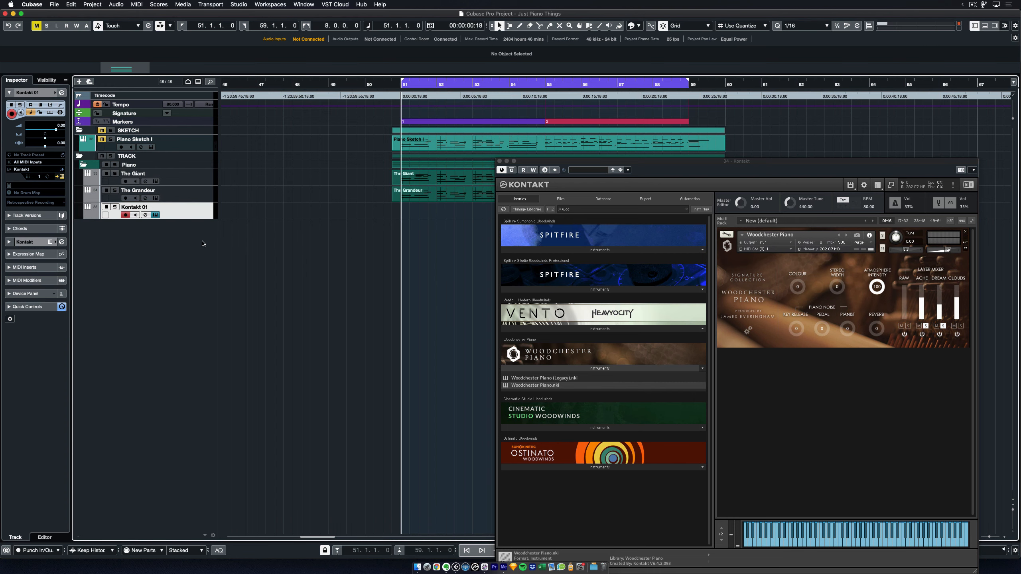
key("Return")
type("A")
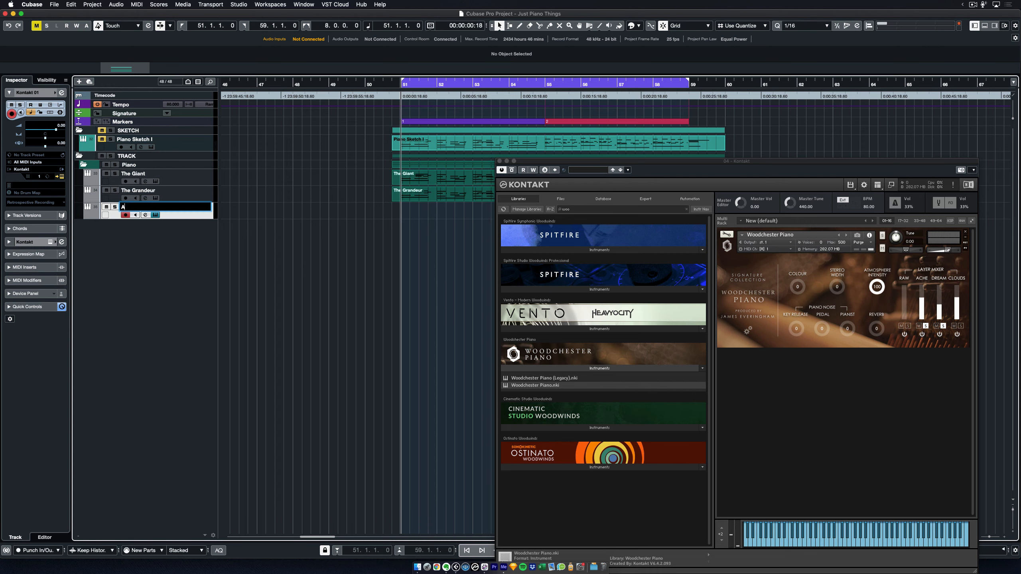
type("tmosphere")
key("Return")
left_click_drag(405, 196, 405, 212)
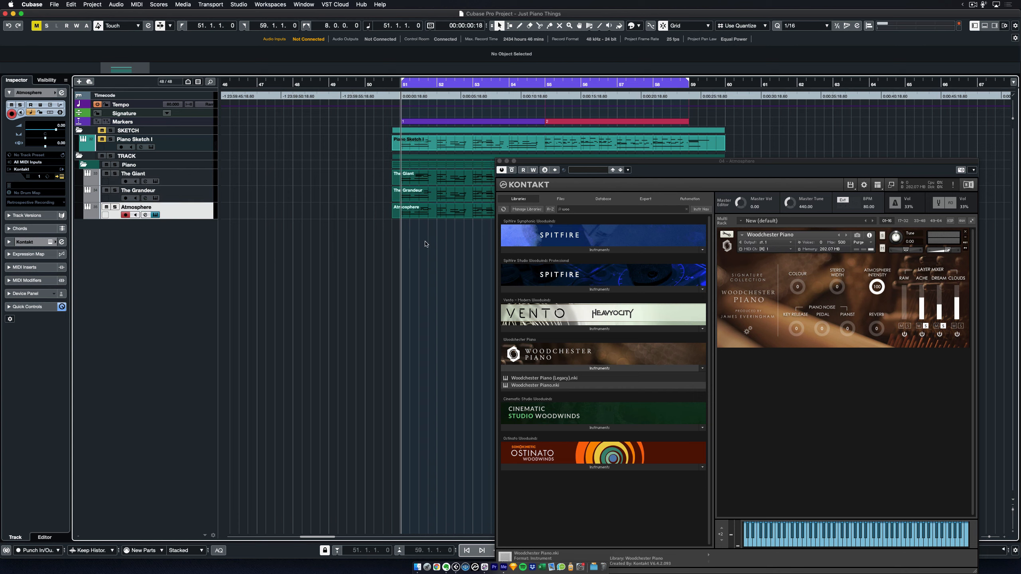
Step: Balance the Ache and Dream layer levels while playing the Atmosphere track in solo, closing Kontakt and unsoloing the track when done
left_click(115, 207)
key("space")
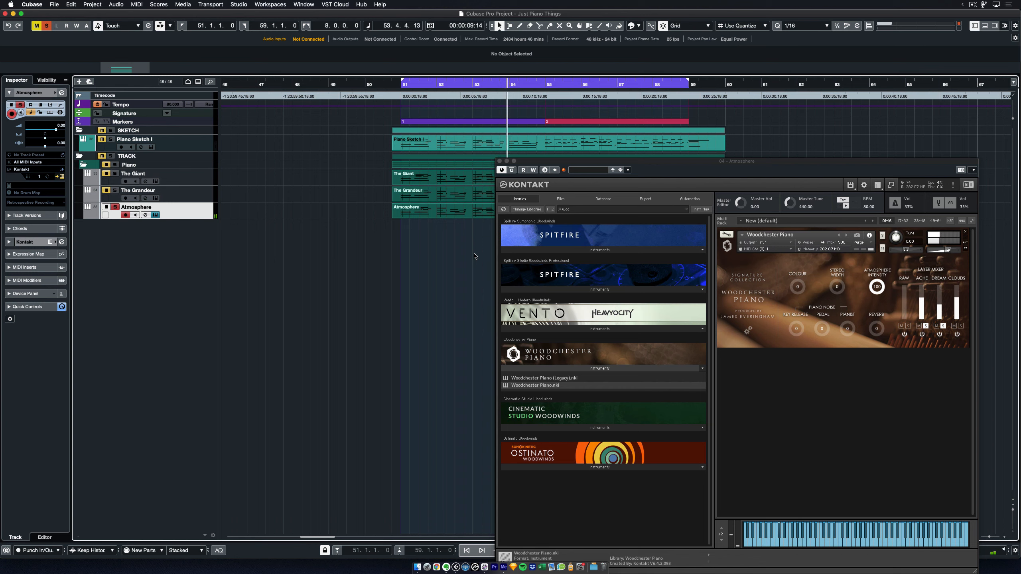
left_click(926, 294)
left_click_drag(925, 293, 942, 291)
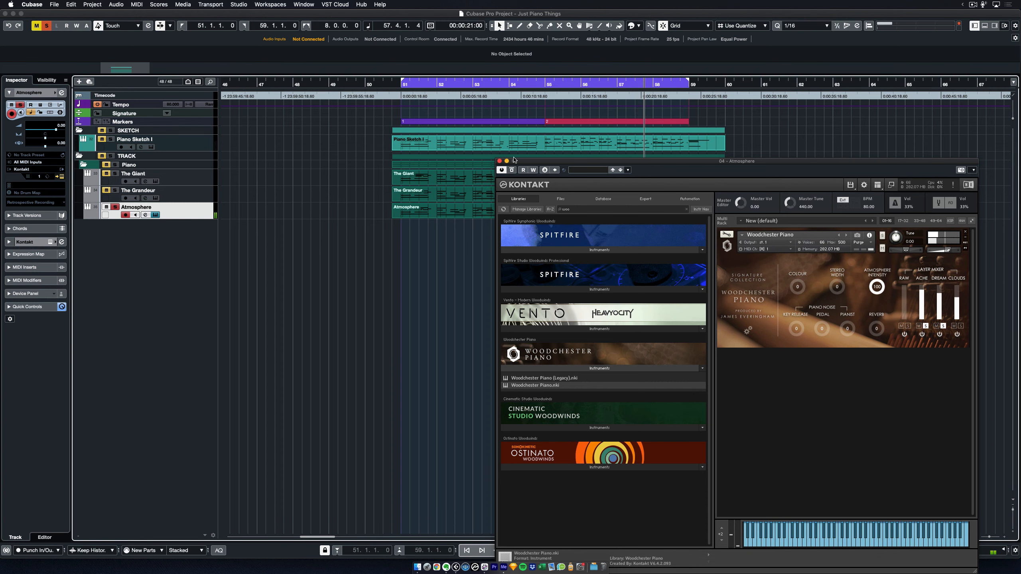
left_click(500, 162)
left_click(115, 207)
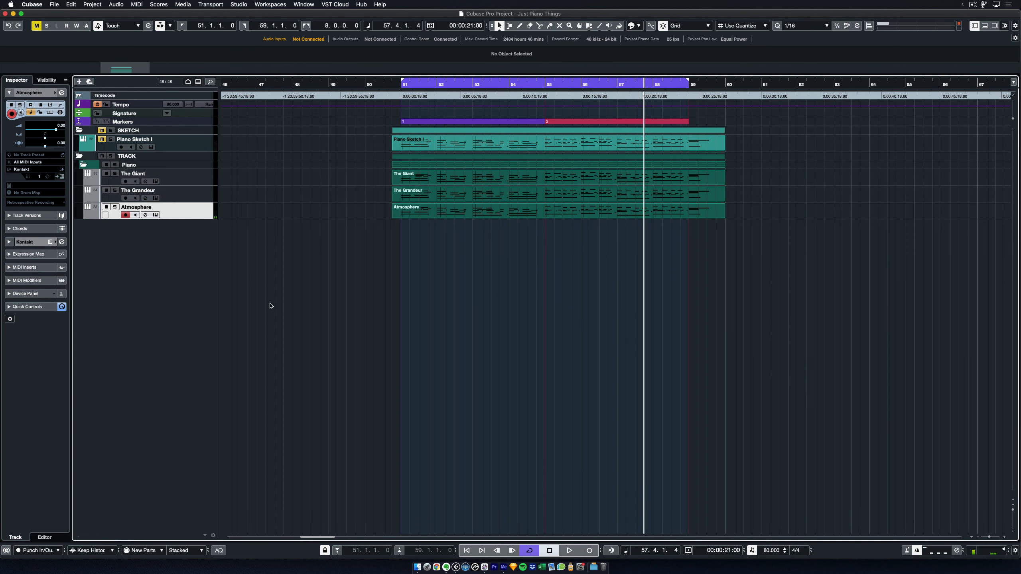
Step: Play all piano layers from the start and insert FabFilter Pro-Q 3 on the Atmosphere channel in the MixConsole
key("1")
key("space")
key("F3")
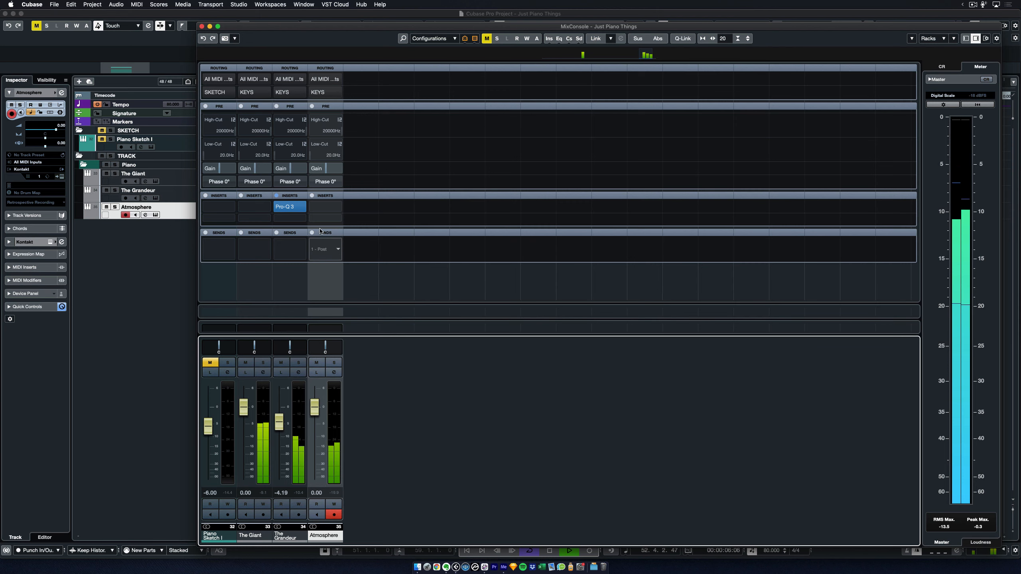
left_click(327, 207)
left_click(338, 225)
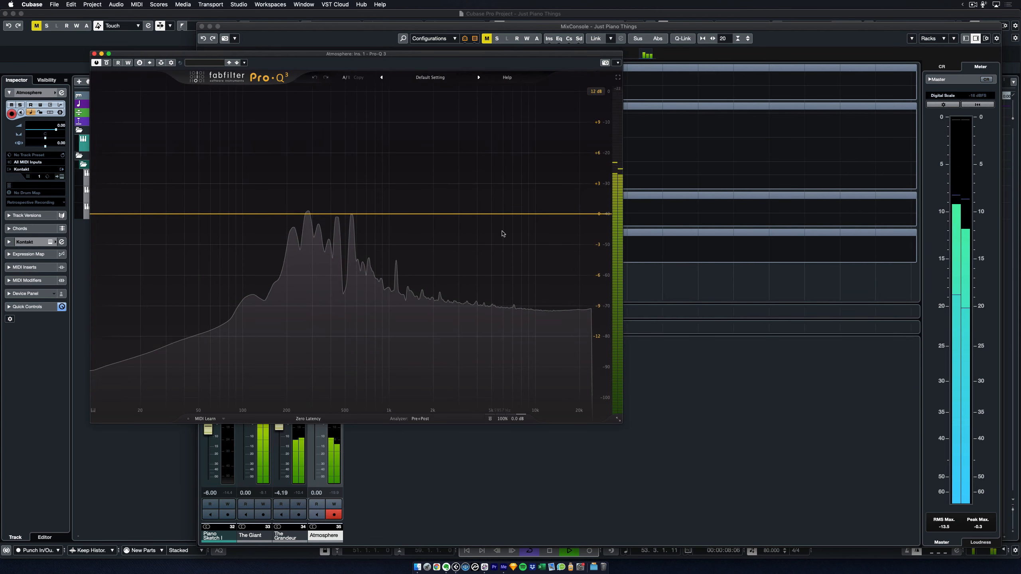
Step: Add an 18 dB/oct low cut at about 113 Hz to the Atmosphere equalizer, auditioning the removed band
left_click(115, 213)
left_click(118, 200)
left_click(124, 225)
left_click_drag(114, 213, 263, 191)
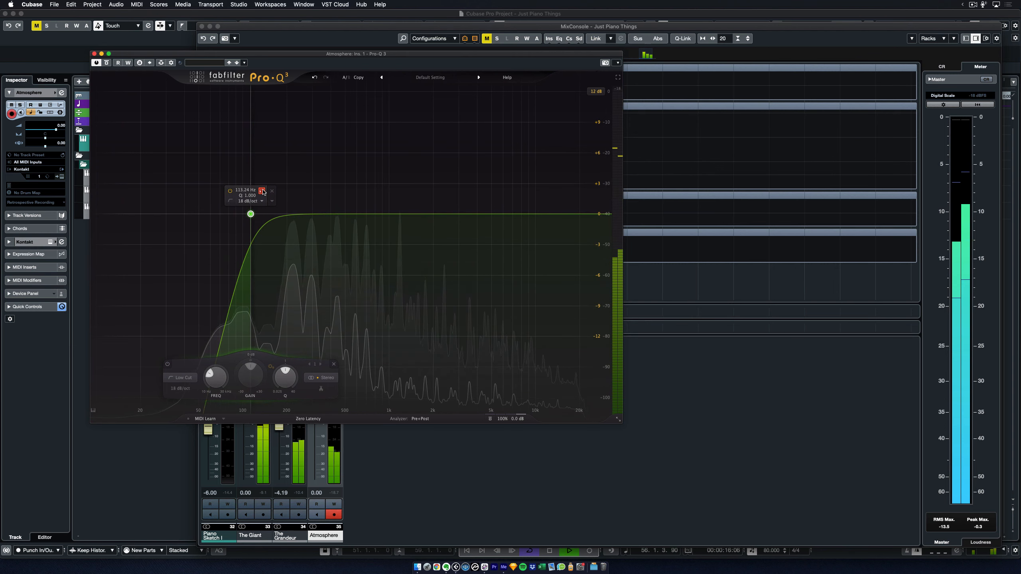
left_click(262, 191)
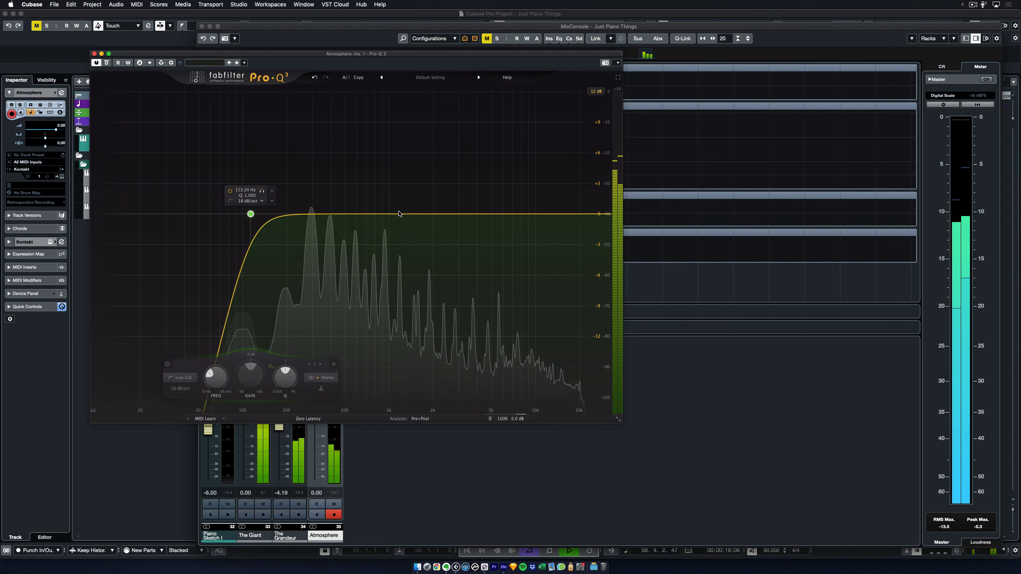
Step: Add a bell cut of about 2 dB around 341 Hz and a high shelf boost of about 2.3 dB
left_click(326, 214)
left_click_drag(326, 214, 320, 234)
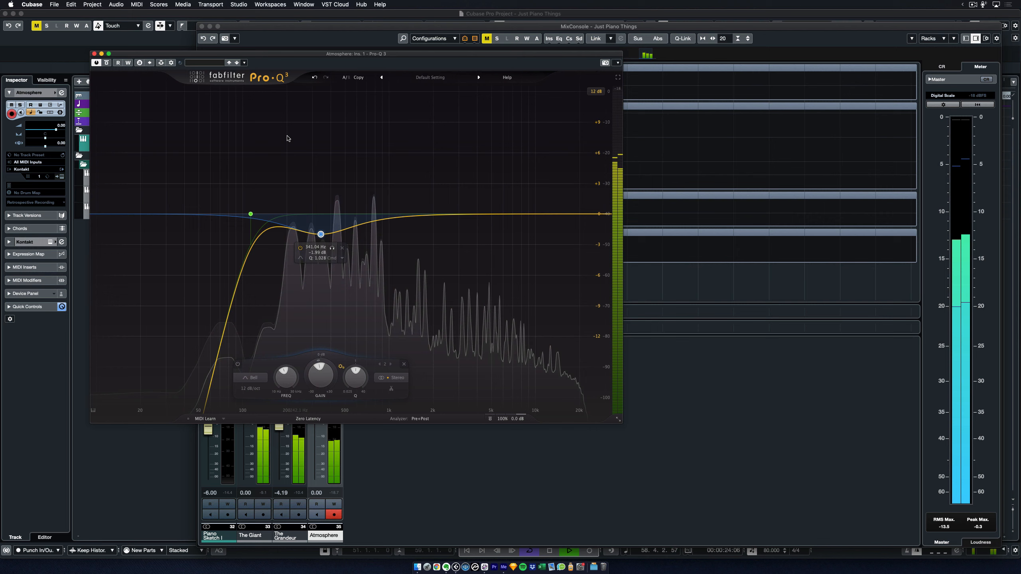
double_click(535, 195)
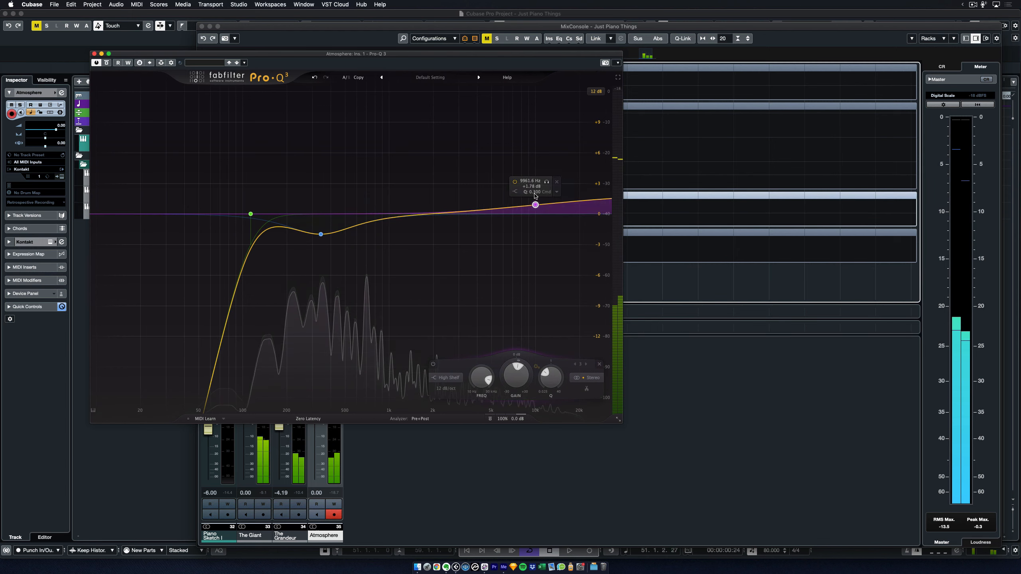
left_click_drag(535, 204, 515, 201)
Step: Solo Atmosphere, play it, and move the high shelf to about 5.3 kHz with a steeper Q
left_click_drag(492, 53, 746, 77)
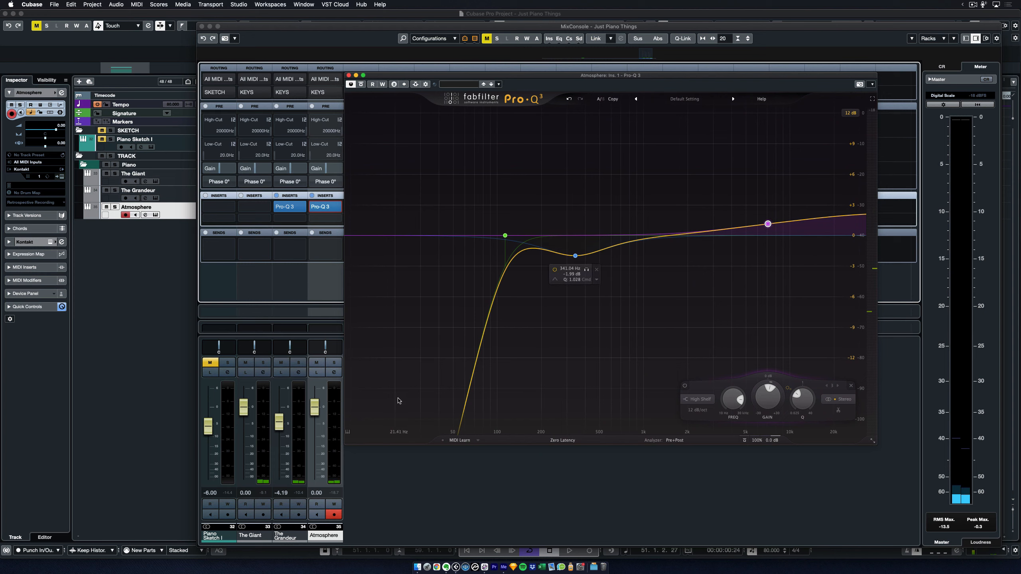
left_click(339, 365)
key("space")
mouse_move(767, 224)
left_click_drag(782, 203, 772, 202)
left_click_drag(763, 203, 761, 204)
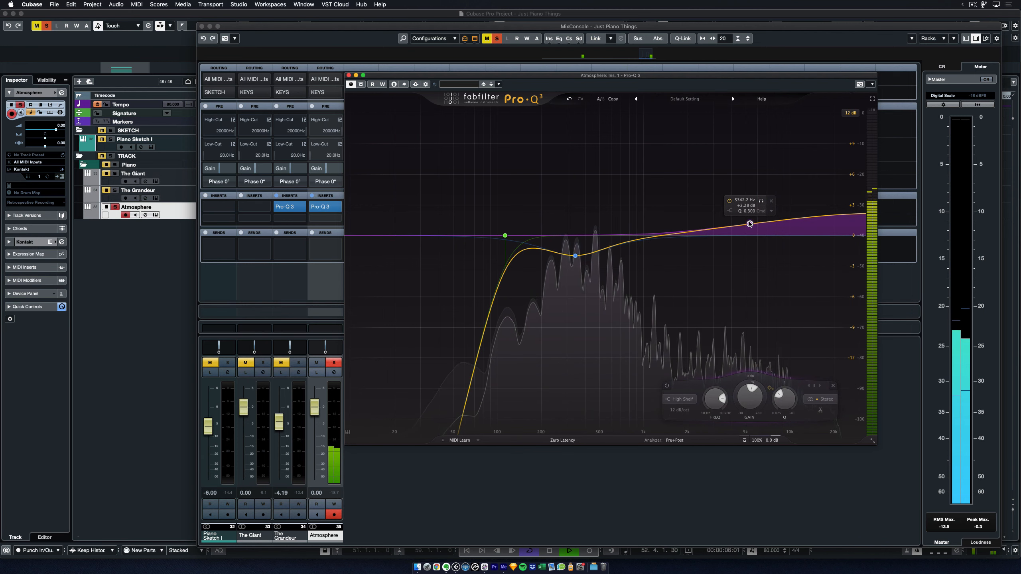
left_click_drag(783, 403, 782, 375)
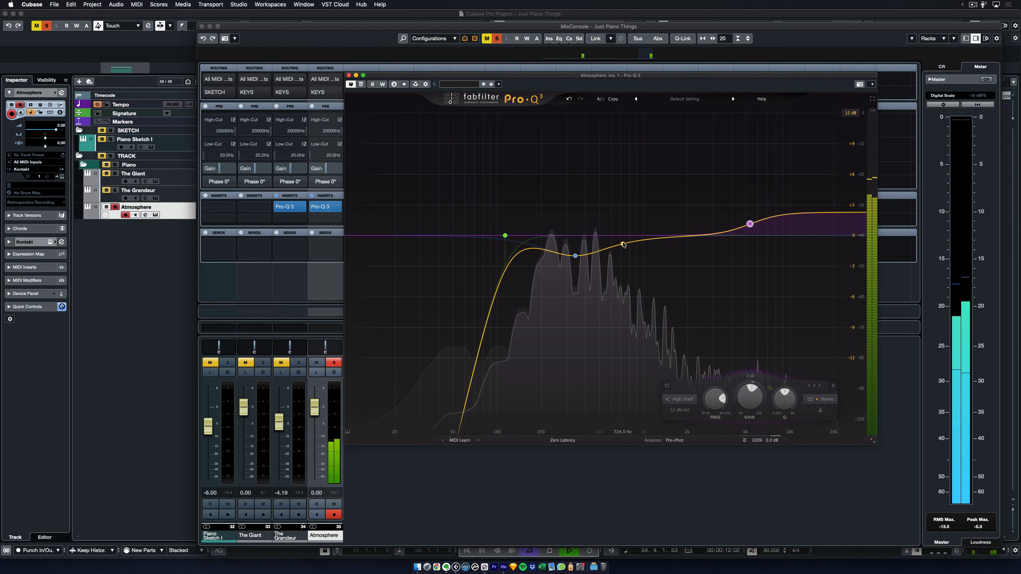
Step: Deepen the low-mid bell cut to about 3.5 dB and add a dynamic bell around 1.47 kHz with a Q of 2
left_click_drag(575, 256, 578, 273)
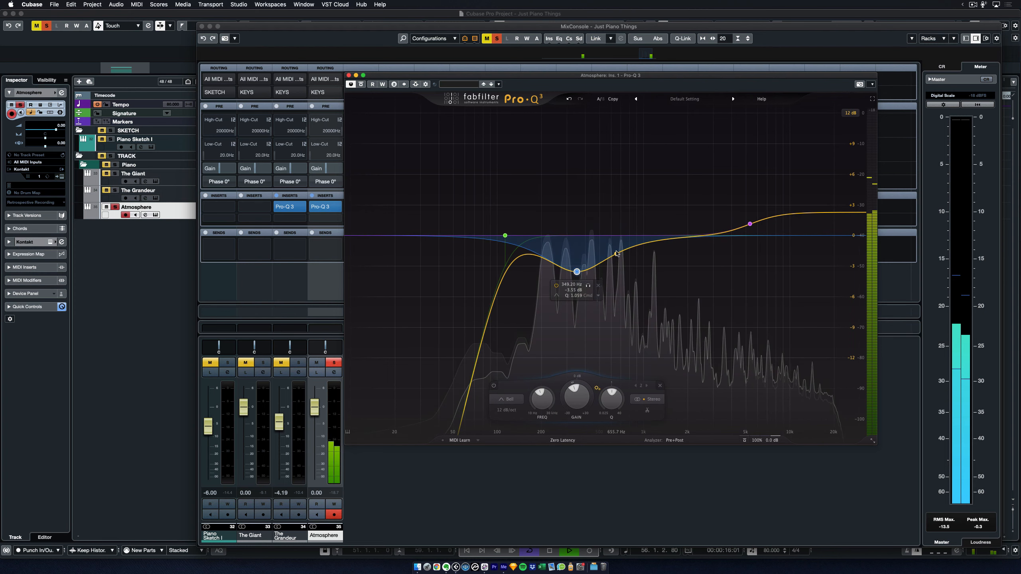
left_click(667, 239)
left_click(690, 262)
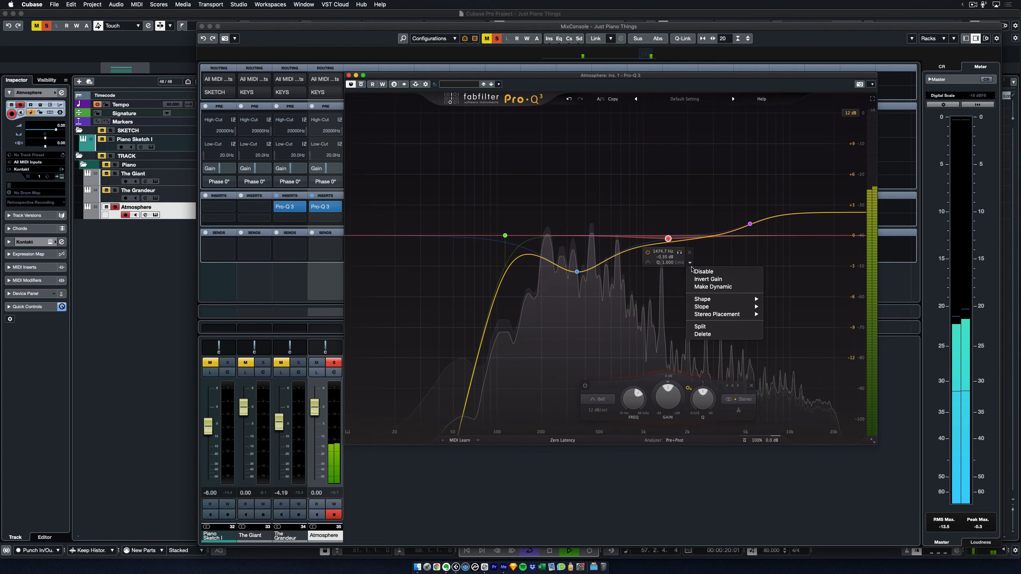
left_click(705, 286)
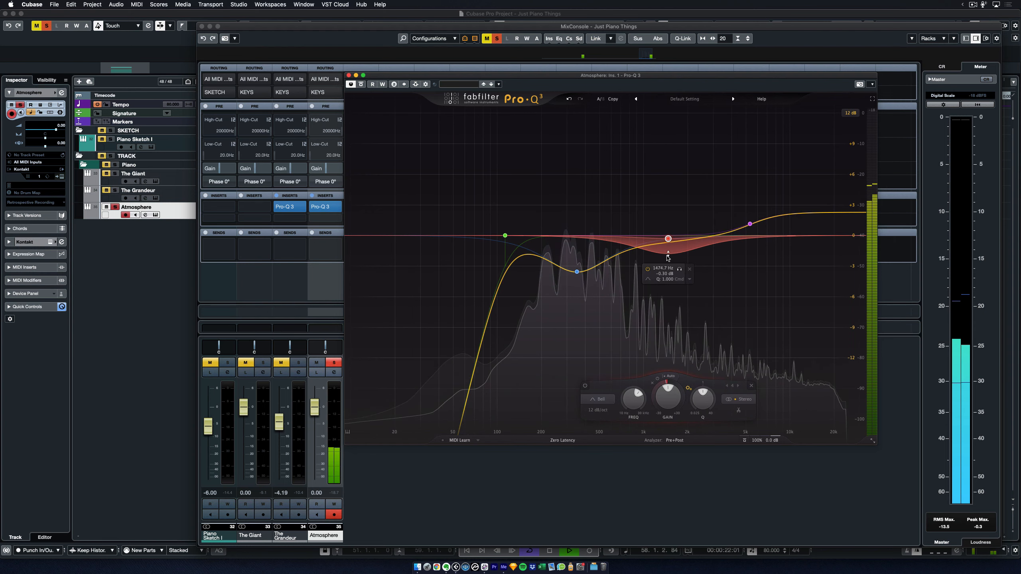
left_click_drag(702, 398, 700, 384)
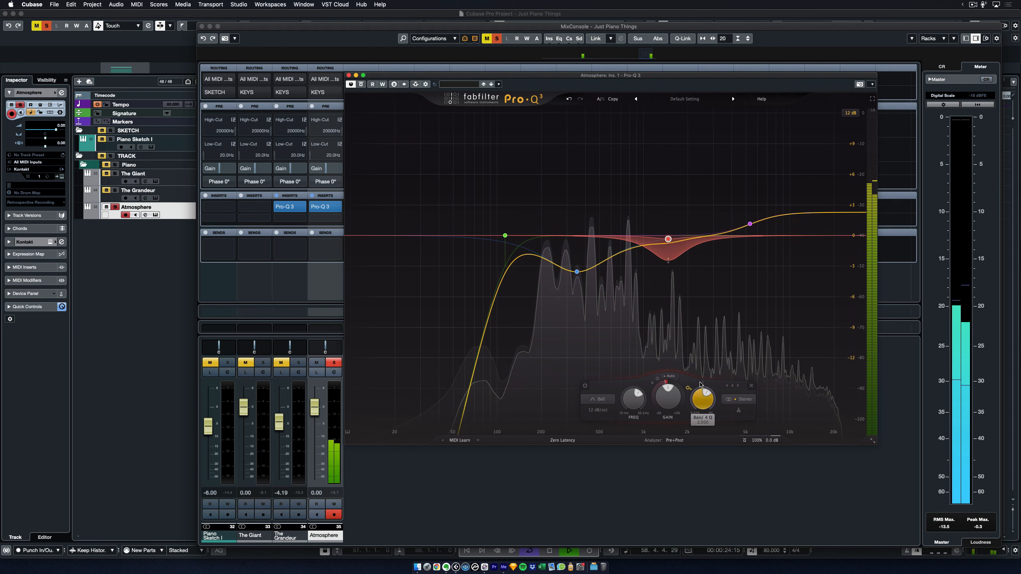
Step: Close the Atmosphere equalizer, unsolo the channel, and play the three piano layers together
left_click(348, 76)
key("space")
left_click(334, 363)
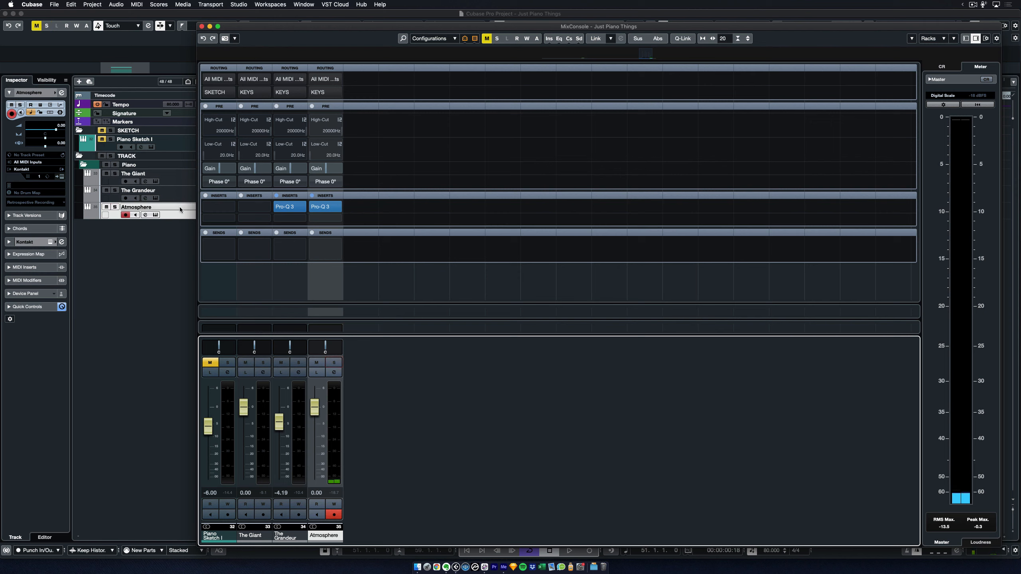
key("space")
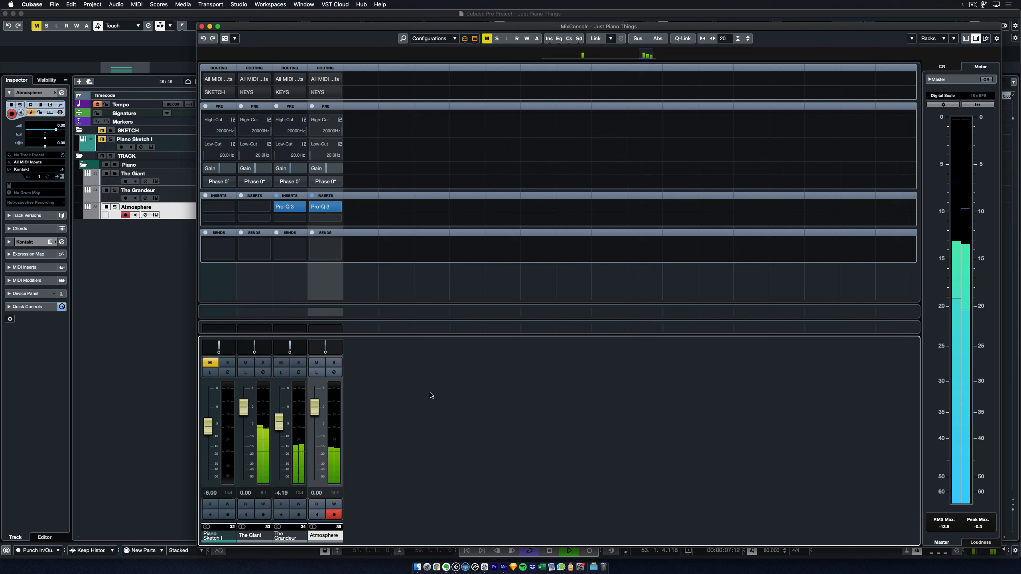
key("space")
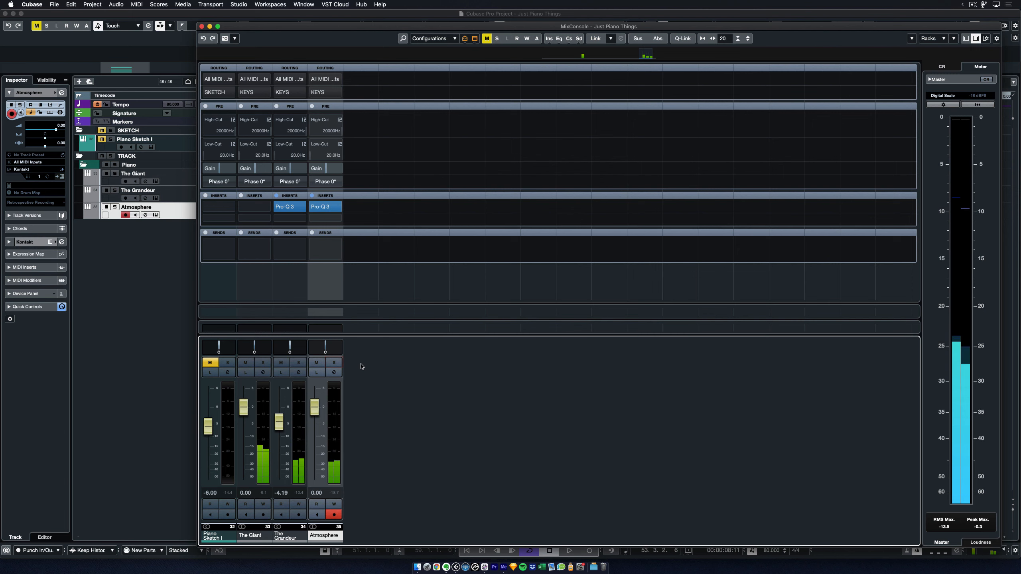
Step: Insert StereoEnhancer after the equalizer on Atmosphere, with color enabled at 10% and width set to 116%
left_click(329, 218)
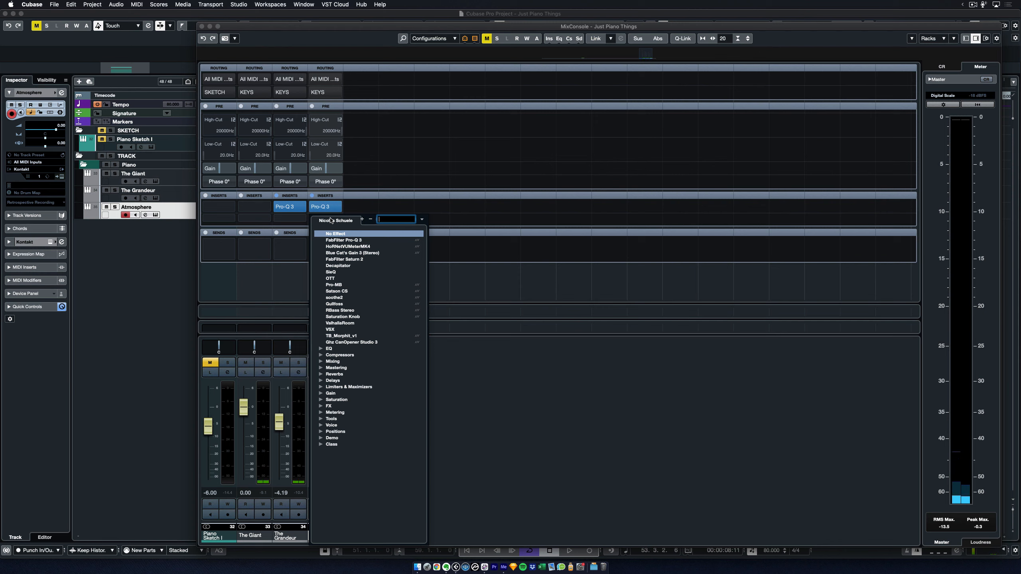
type("stereoen")
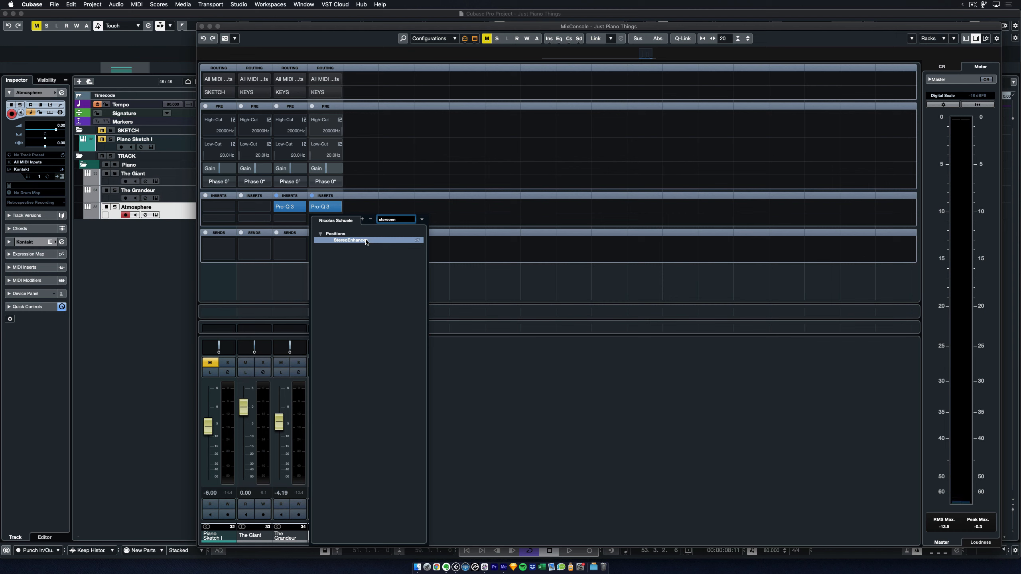
left_click(350, 240)
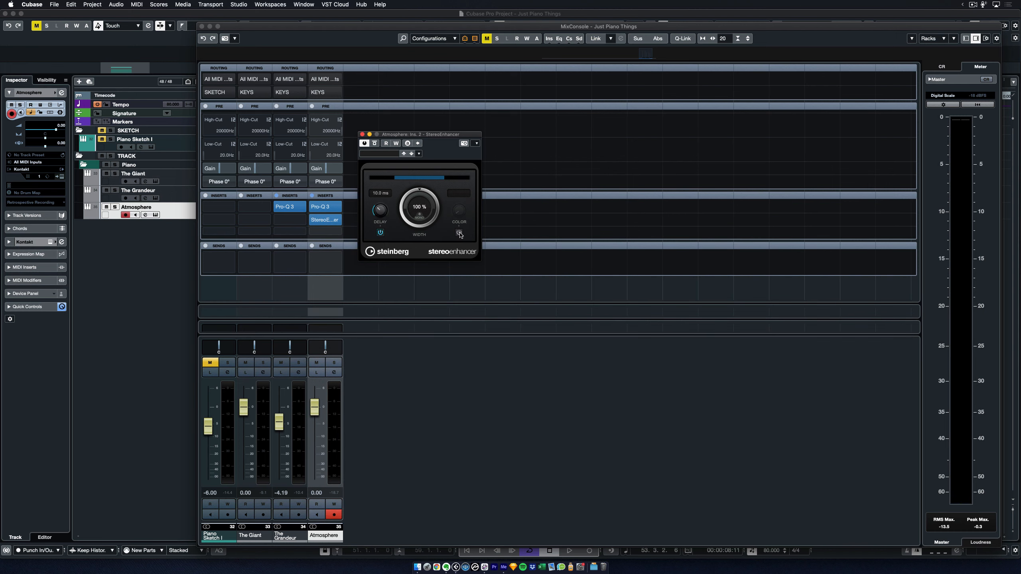
left_click_drag(418, 207, 421, 204)
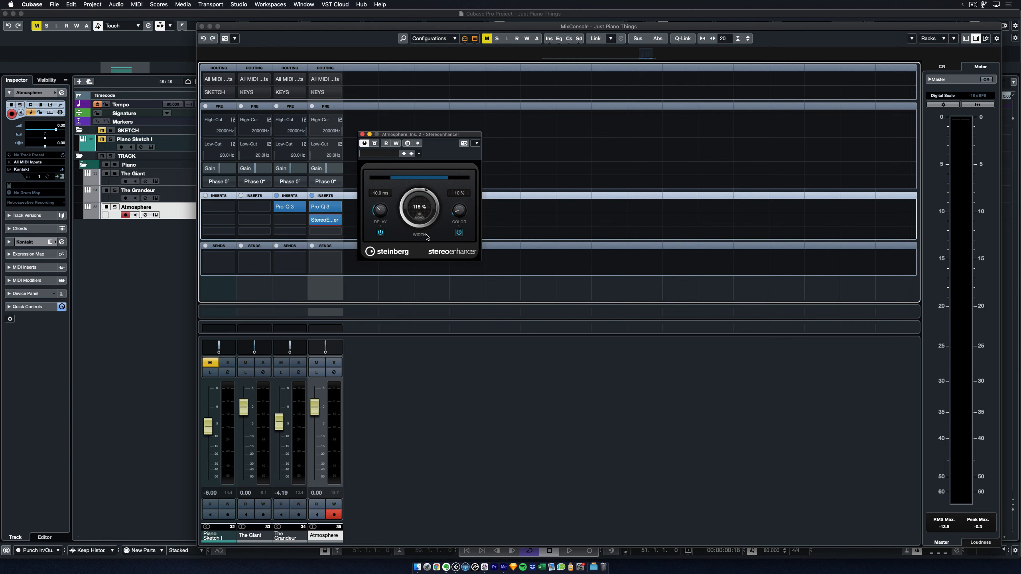
Step: Play Atmosphere in solo, compare it with StereoEnhancer bypassed and active, and set the width to 120%
left_click(339, 363)
key("space")
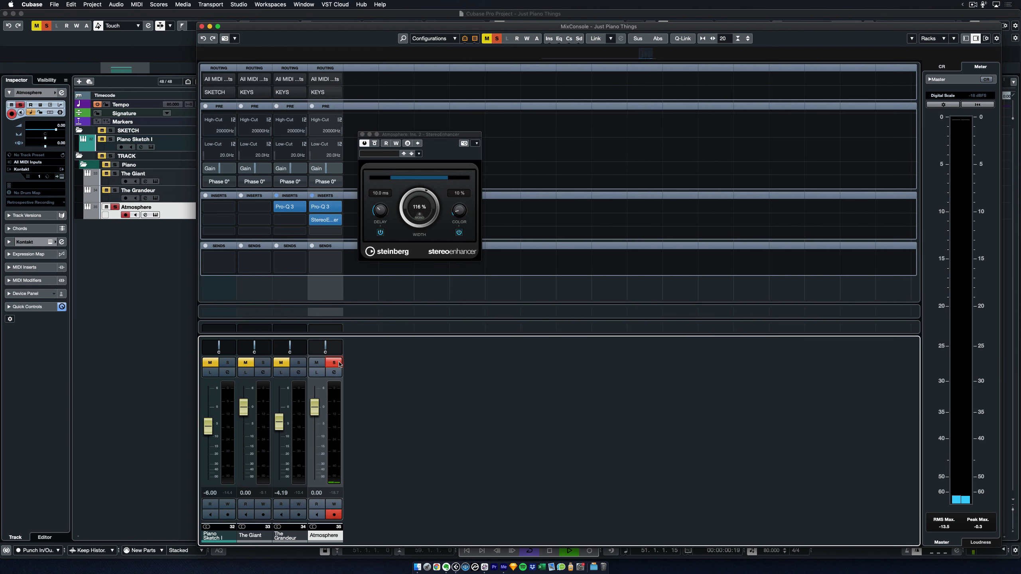
left_click(375, 144)
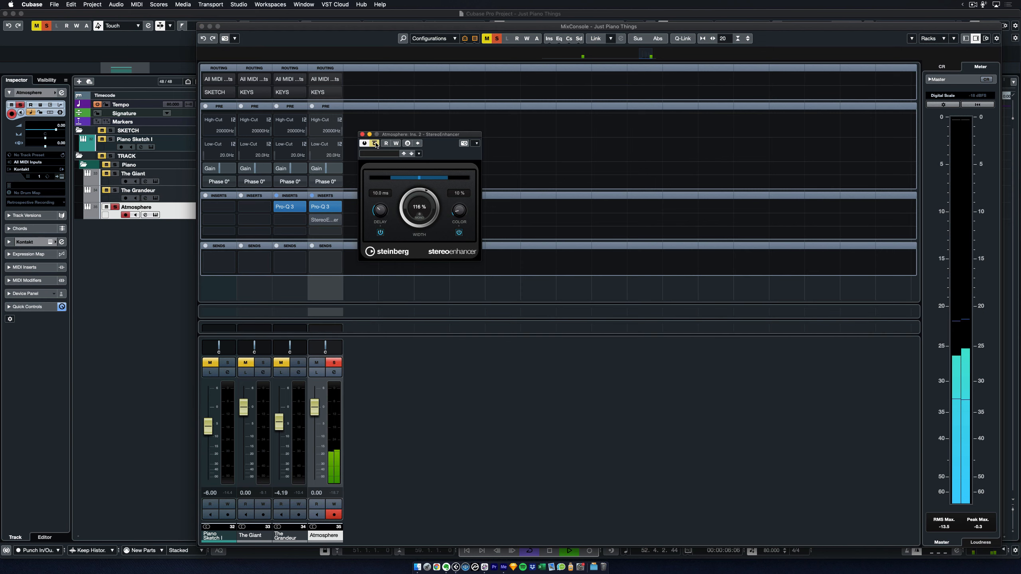
left_click(375, 143)
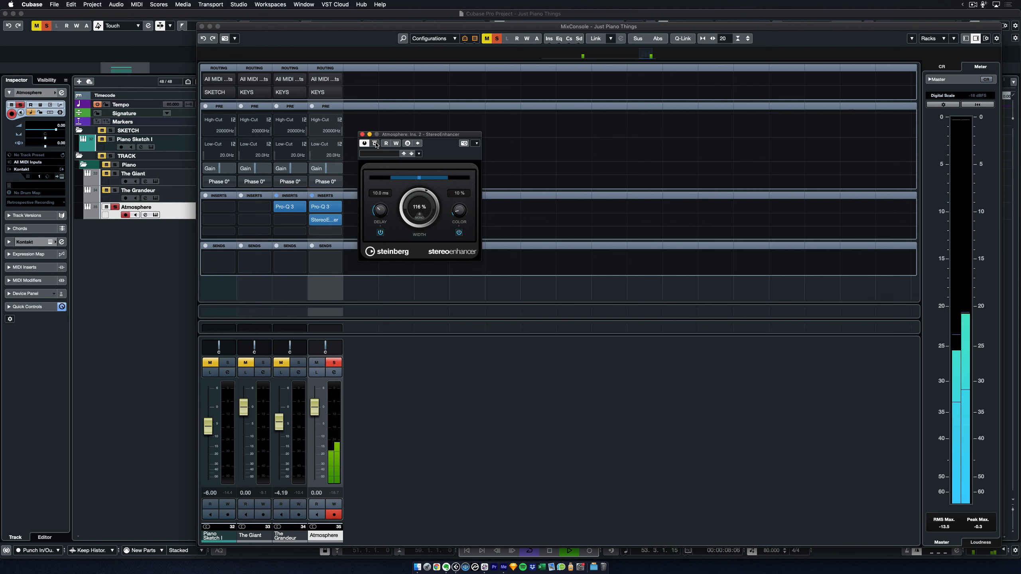
scroll(419, 207, "up", 4)
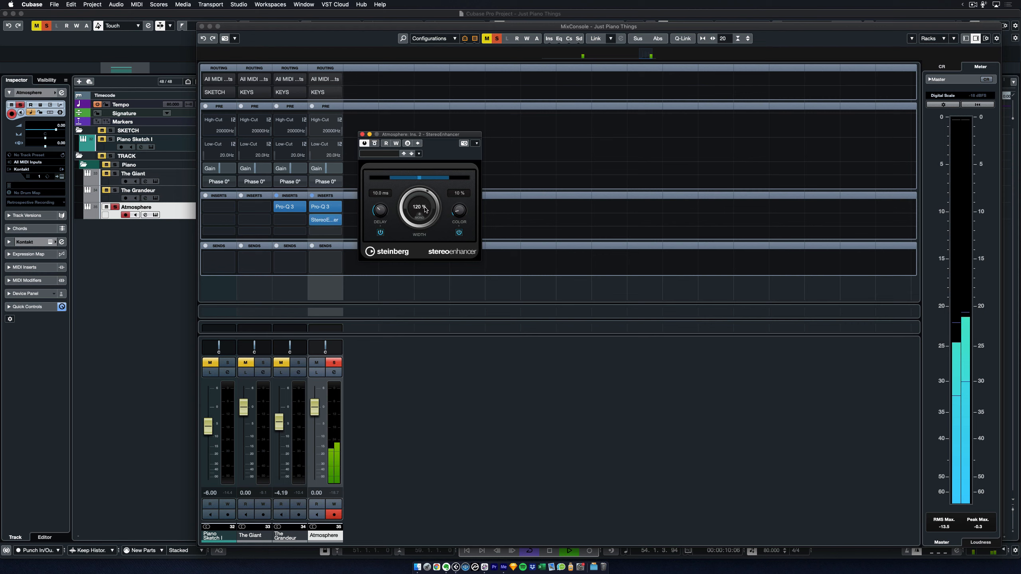
Step: Compare the soloed Atmosphere track with StereoEnhancer bypassed and active, and stop playback
left_click(374, 144)
left_click(374, 144)
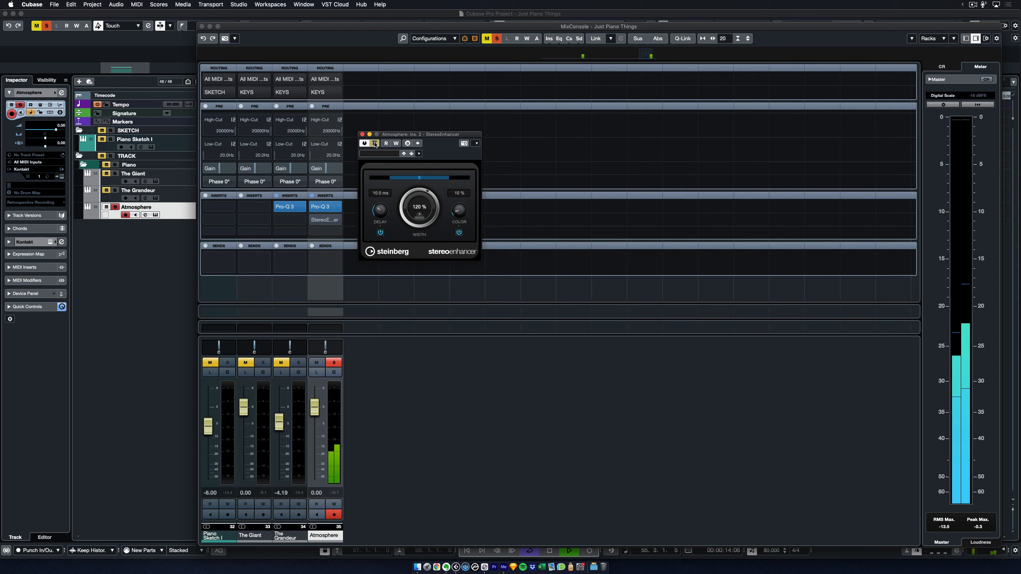
key("space")
Step: Close StereoEnhancer, unsolo Atmosphere, and save the project before returning to the arrangement
left_click(361, 135)
left_click(334, 363)
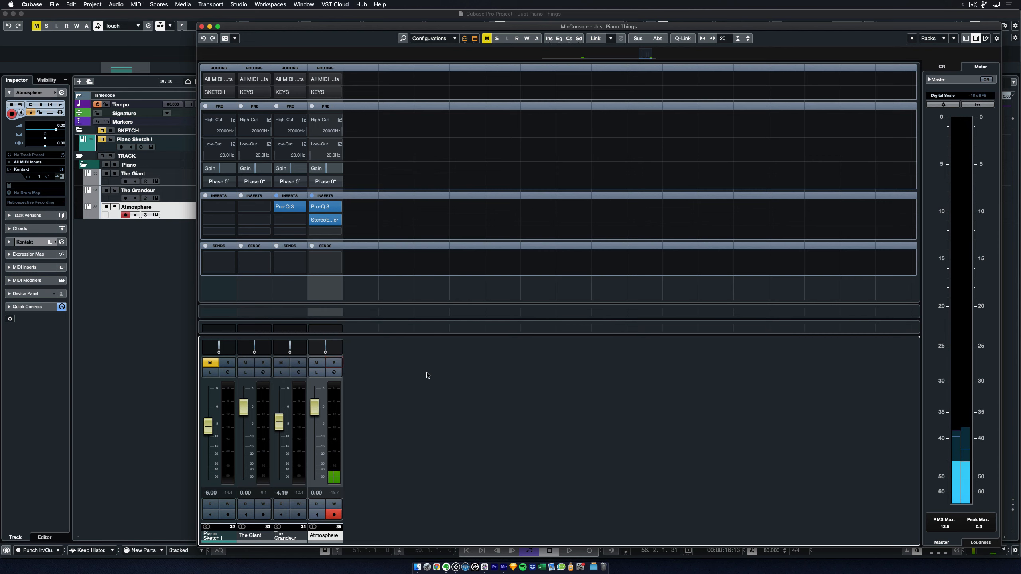
key("super+s")
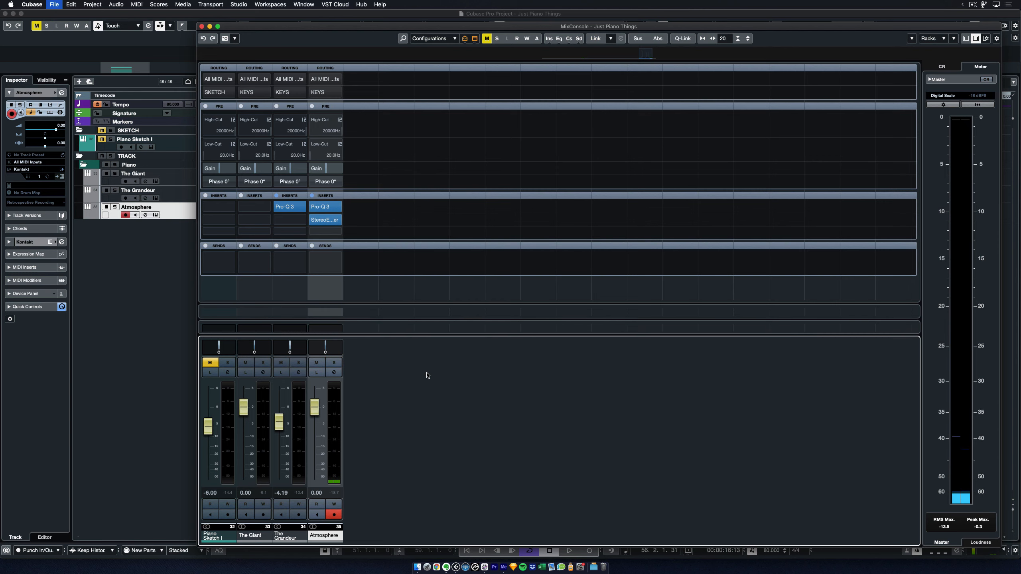
key("F3")
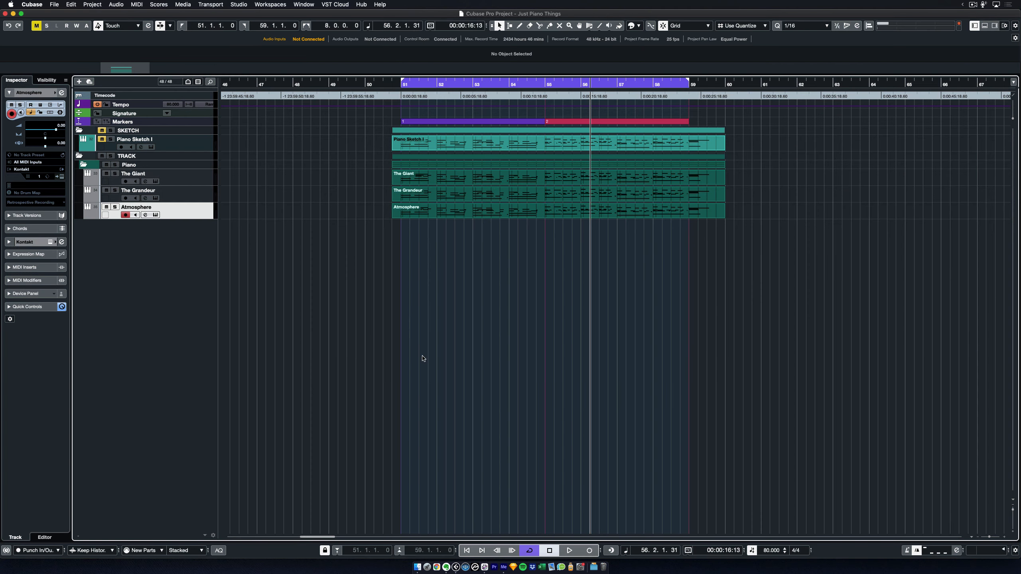
Step: Delete the MIDI parts on The Giant, The Grandeur and Atmosphere tracks
left_click(205, 185)
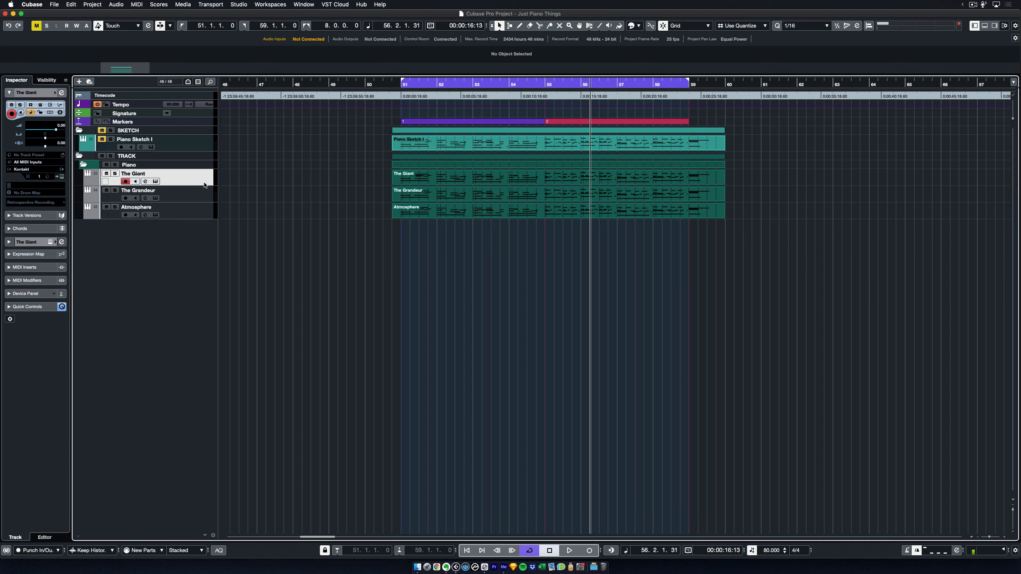
left_click(210, 217, "shift")
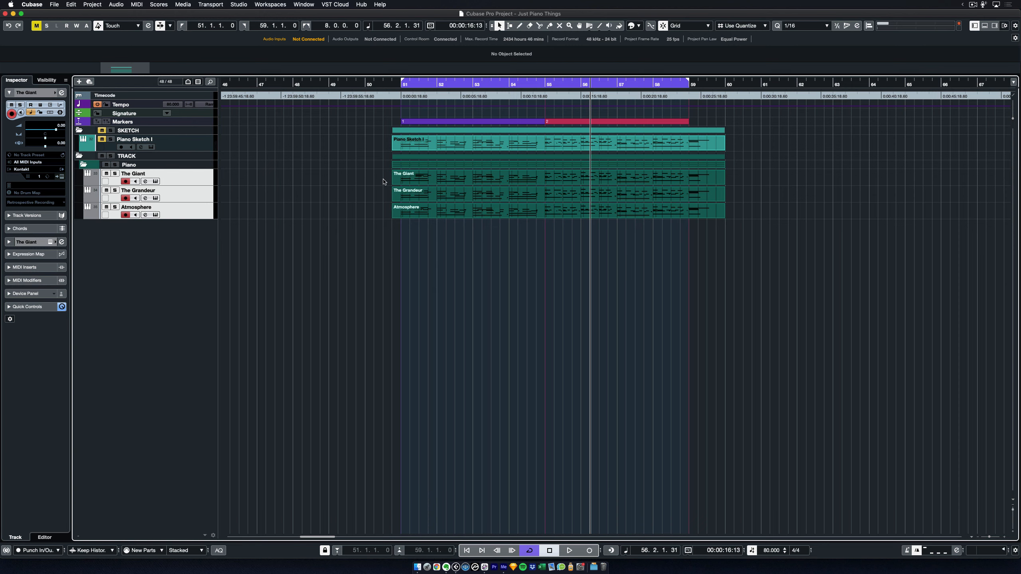
left_click_drag(385, 172, 450, 300)
key("Delete")
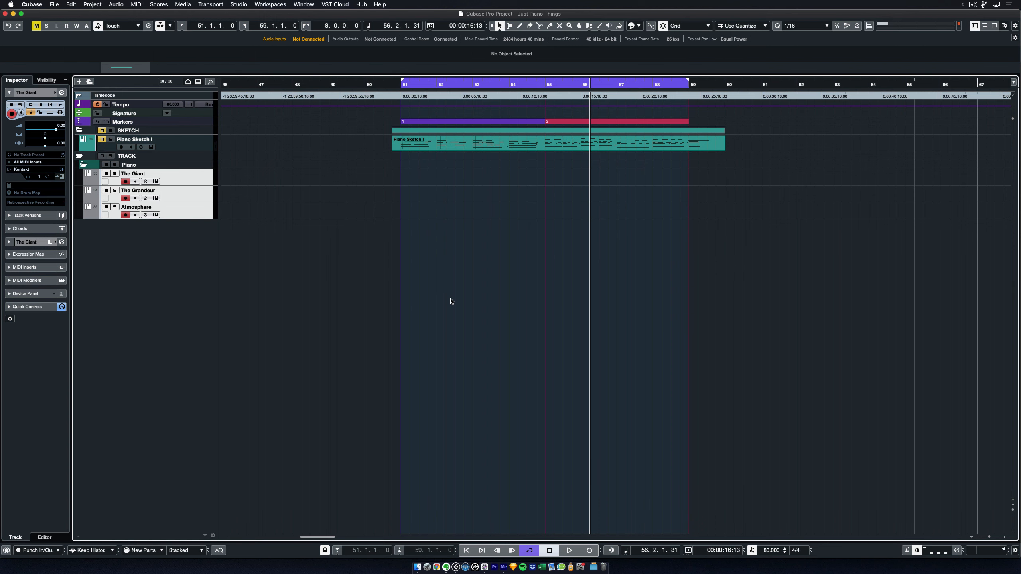
Step: Add a MIDI track named Custom Piano above The Giant in the Piano folder and set its MIDI channel to 1
left_click(202, 182)
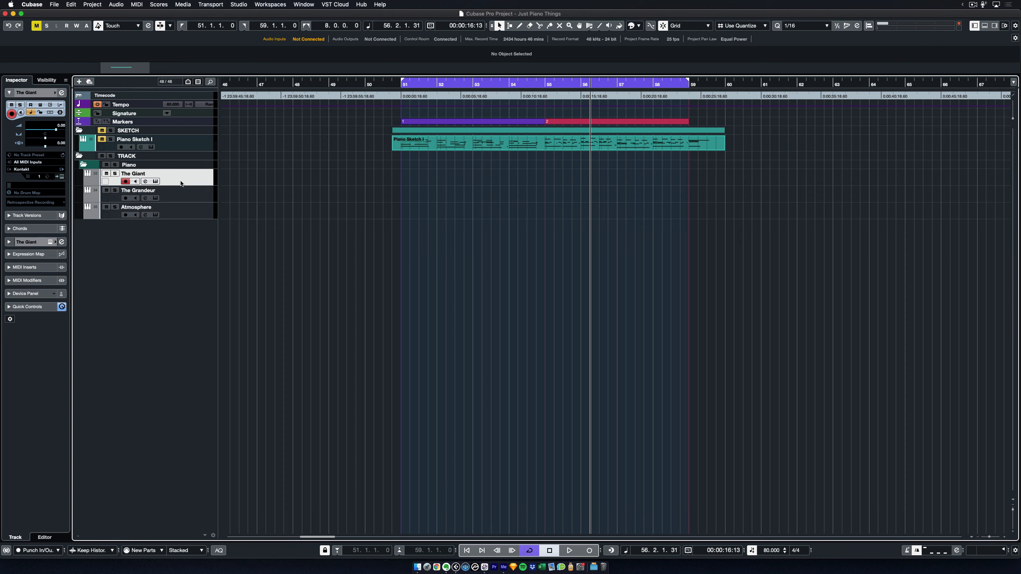
right_click(204, 181)
mouse_move(232, 185)
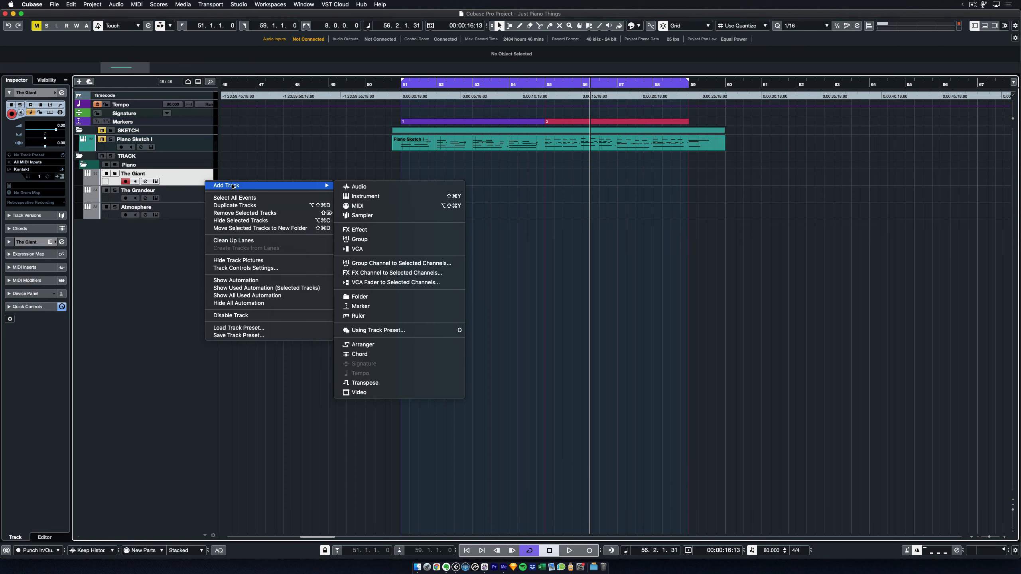
left_click(367, 206)
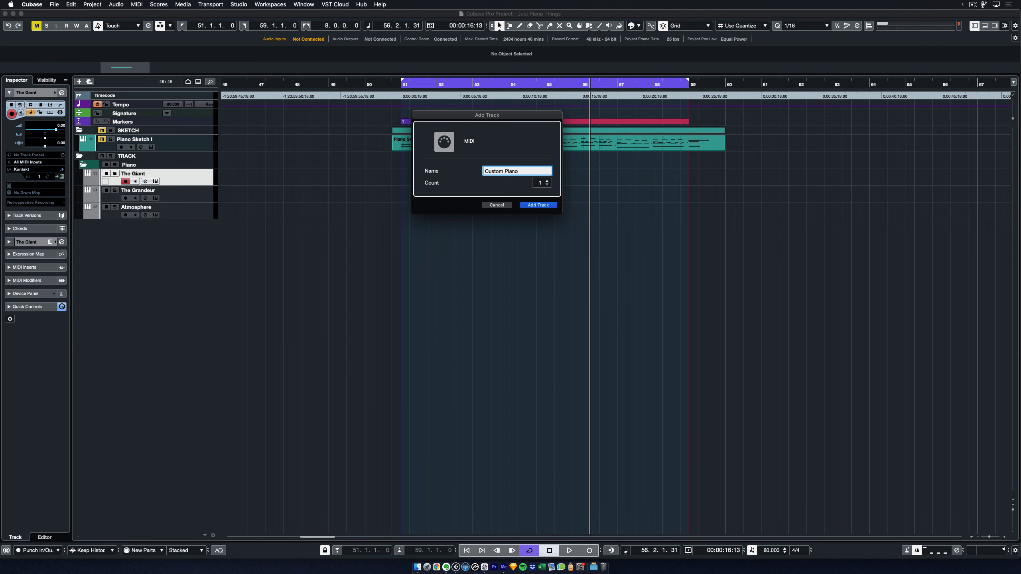
key("Return")
left_click_drag(212, 193, 210, 186)
left_click(50, 177)
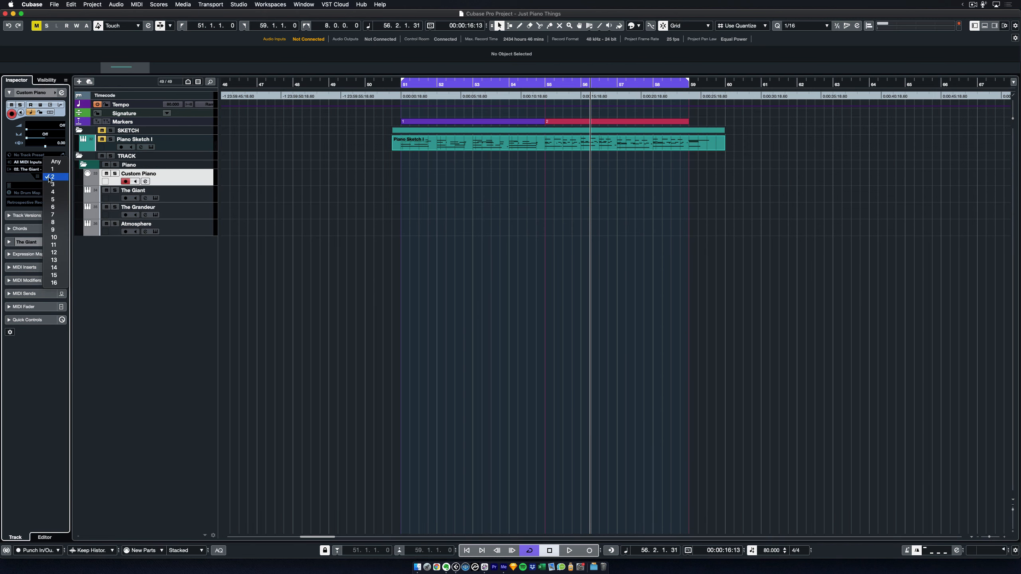
left_click(56, 170)
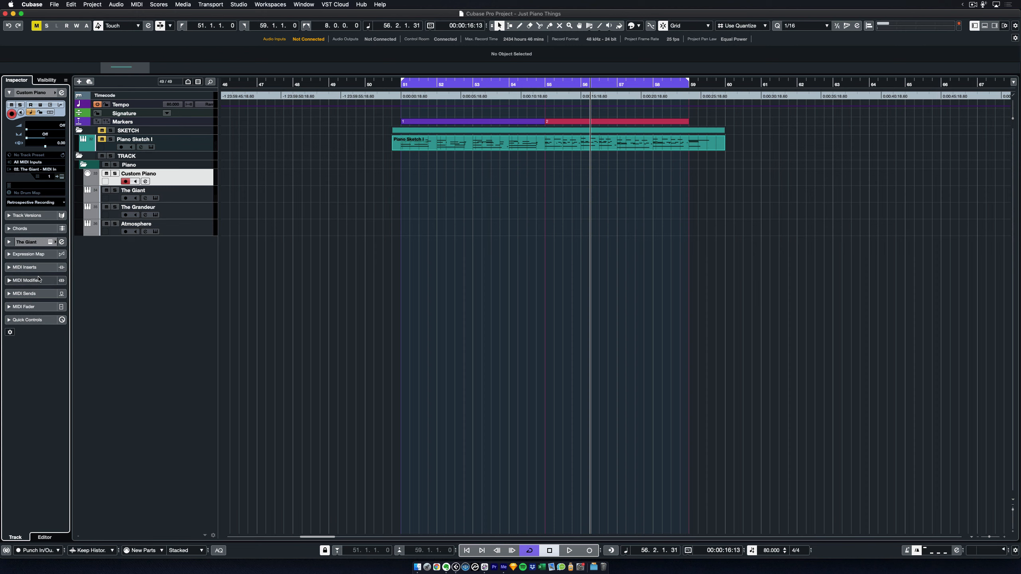
Step: Enable two MIDI sends on Custom Piano, routing the first to The Grandeur and the second to Atmosphere
left_click(32, 293)
left_click(9, 194)
left_click(24, 208)
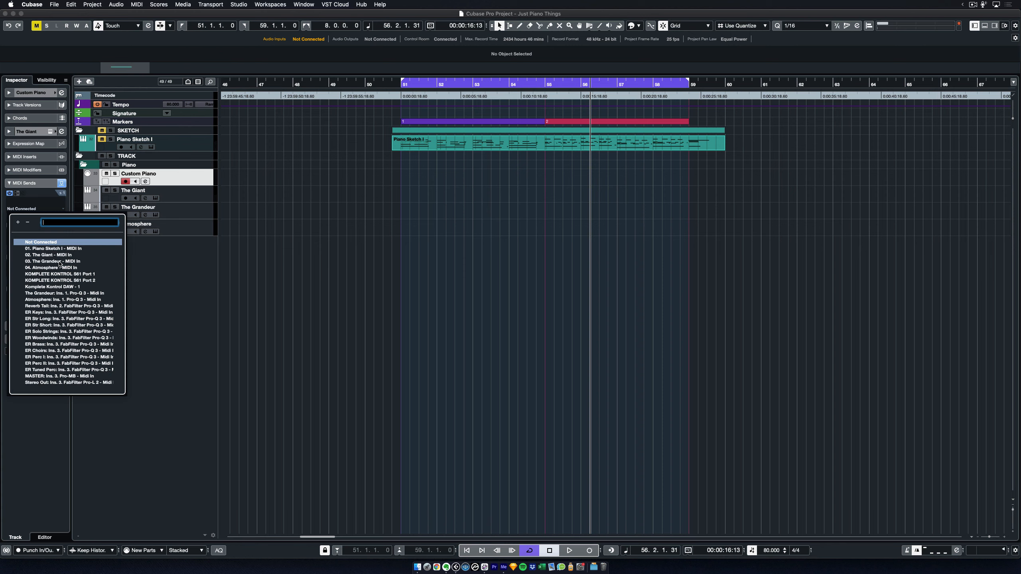
left_click(58, 261)
left_click(9, 225)
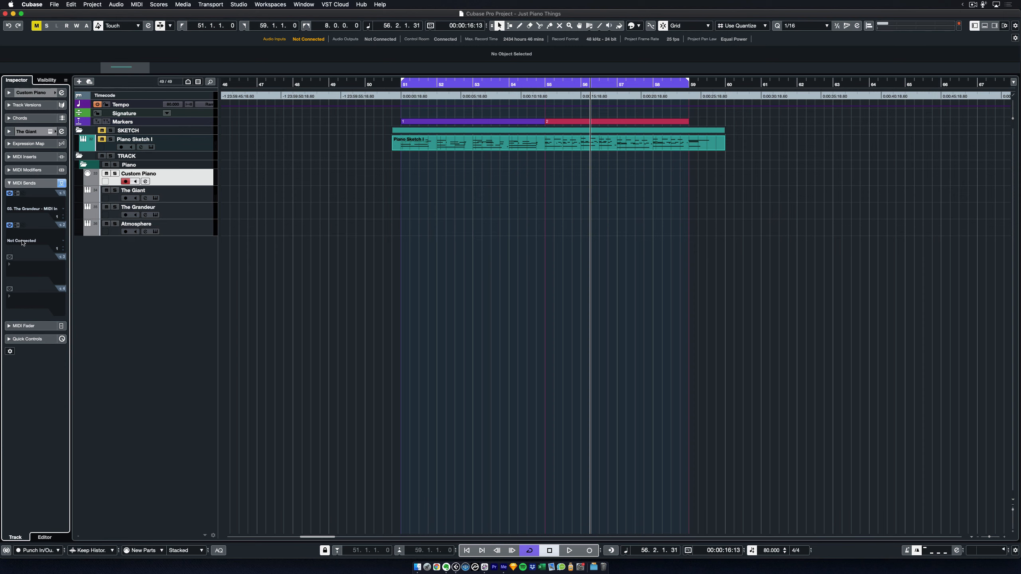
left_click(23, 241)
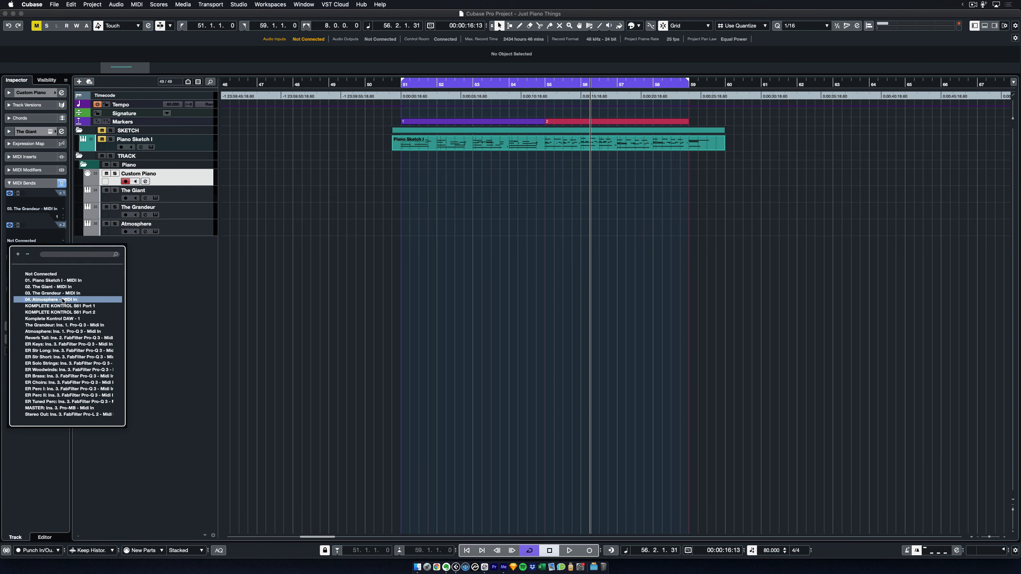
left_click(69, 299)
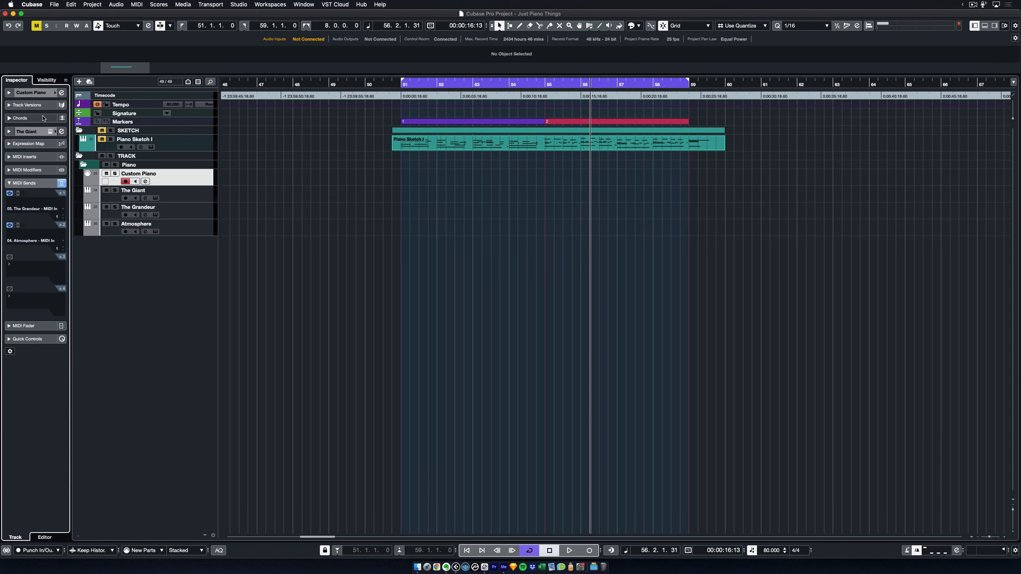
Step: Copy the Piano Sketch I part onto the Custom Piano track at the same position and color the track blue
left_click_drag(463, 145, 462, 181)
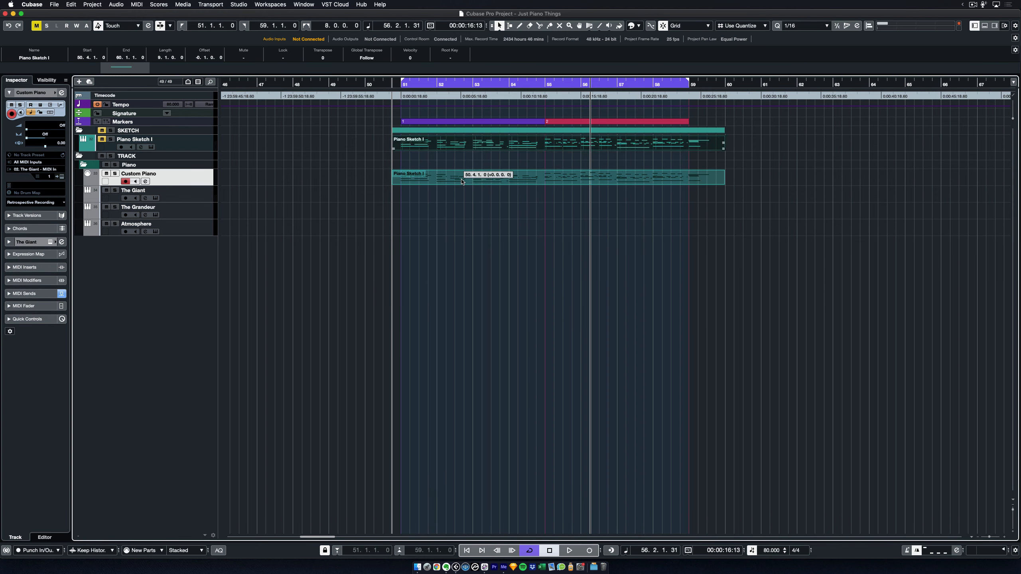
left_click(470, 215)
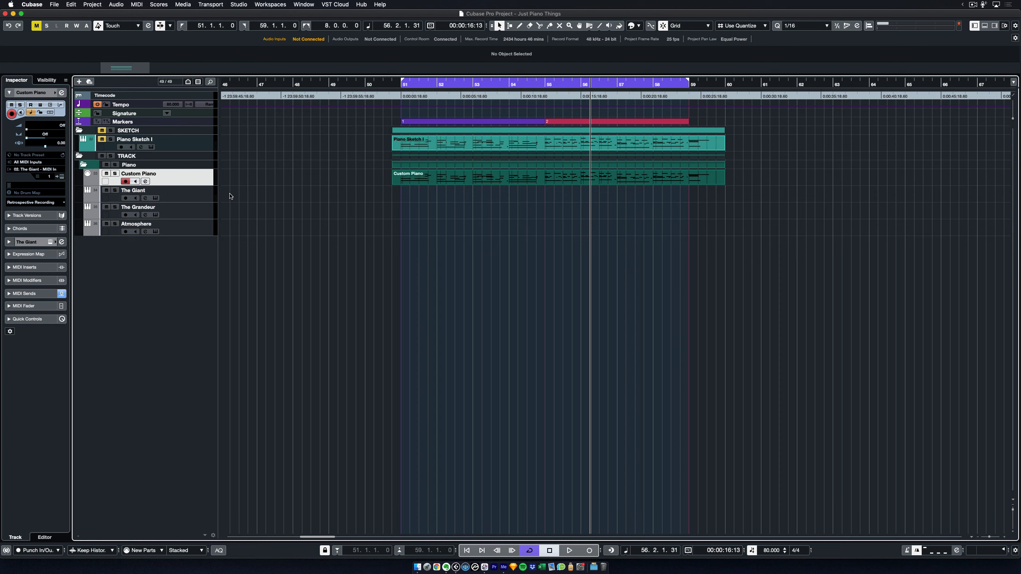
left_click(633, 26)
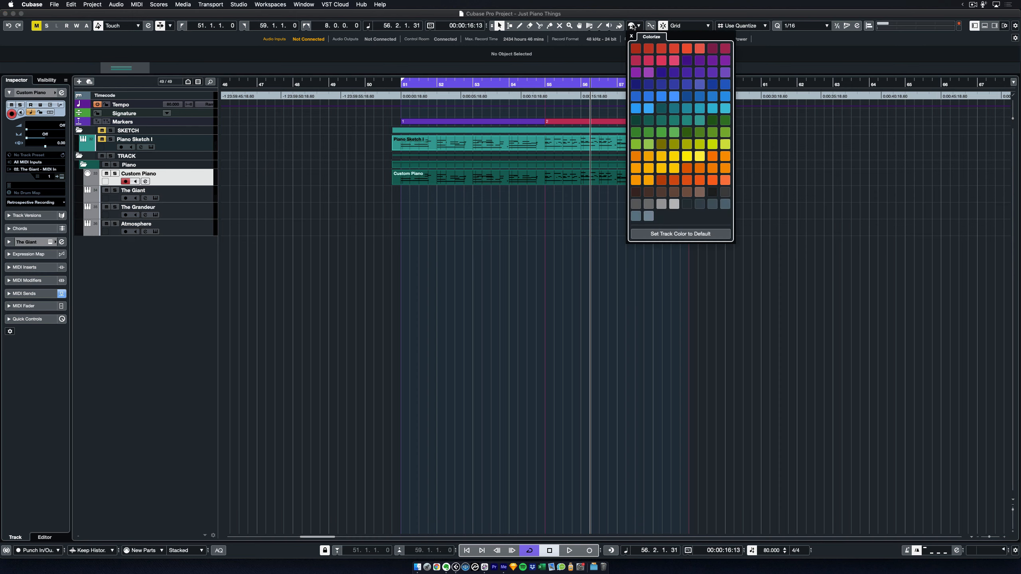
left_click(674, 98)
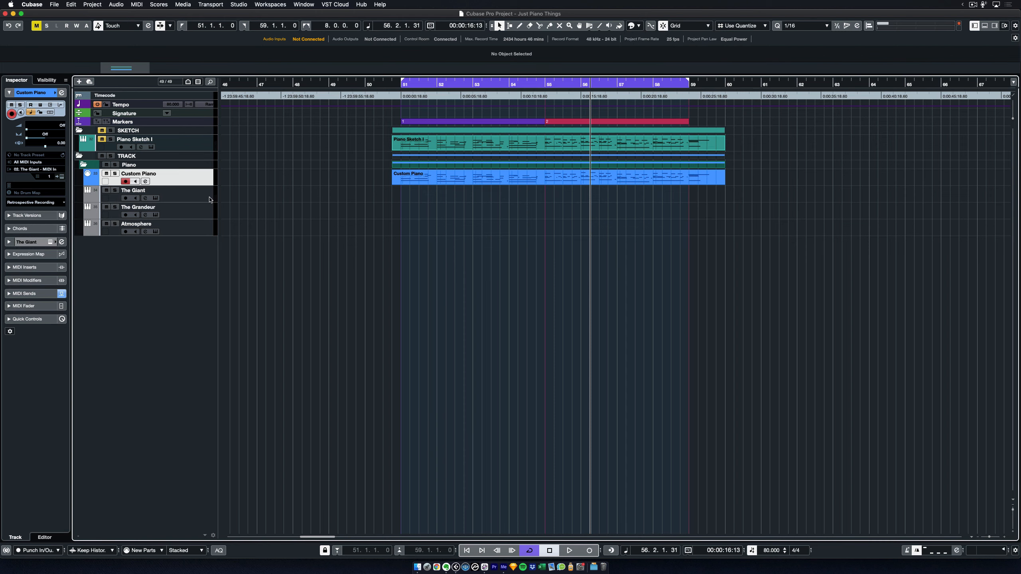
Step: Group The Giant, The Grandeur and Atmosphere in a new folder named Custom Piano VSTi and color the folder dark slate gray
left_click(209, 200)
left_click(209, 229, "shift")
key("super+shift+f")
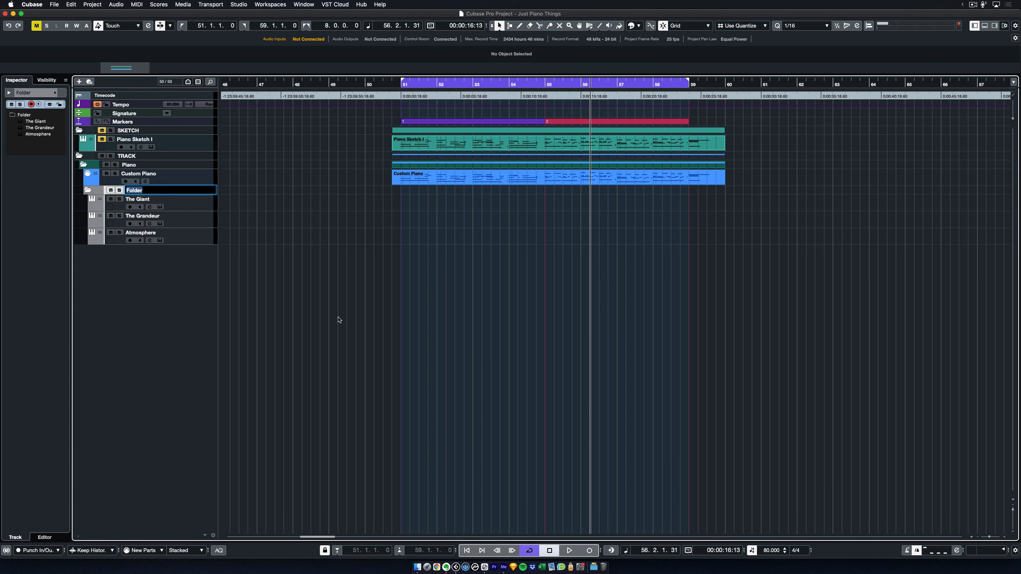
type("Custom Piano VSTi")
key("Return")
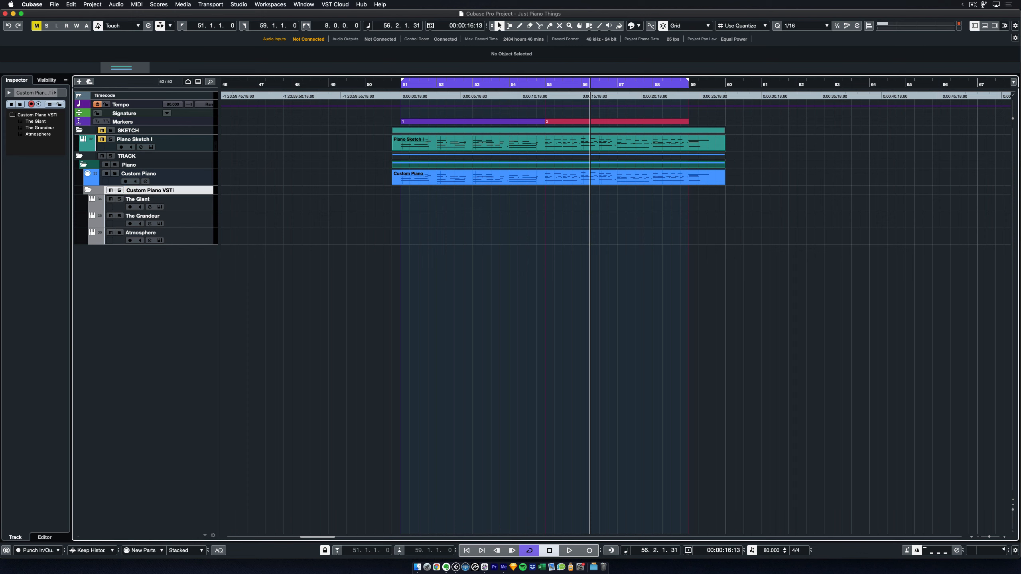
left_click(634, 25)
left_click(699, 207)
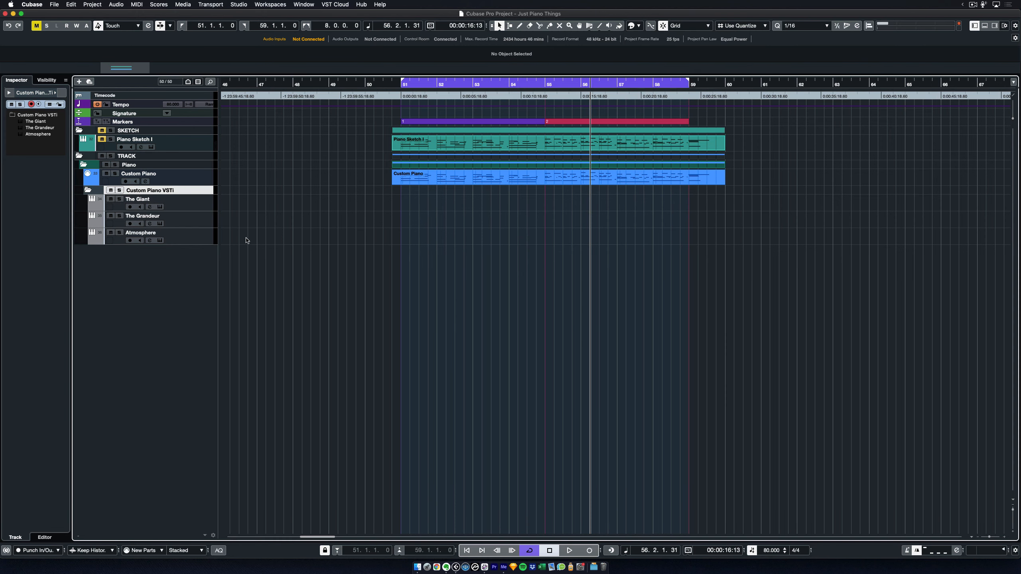
Step: Play the Custom Piano part from the start of the loop to check that all three instruments sound
key("KP_1")
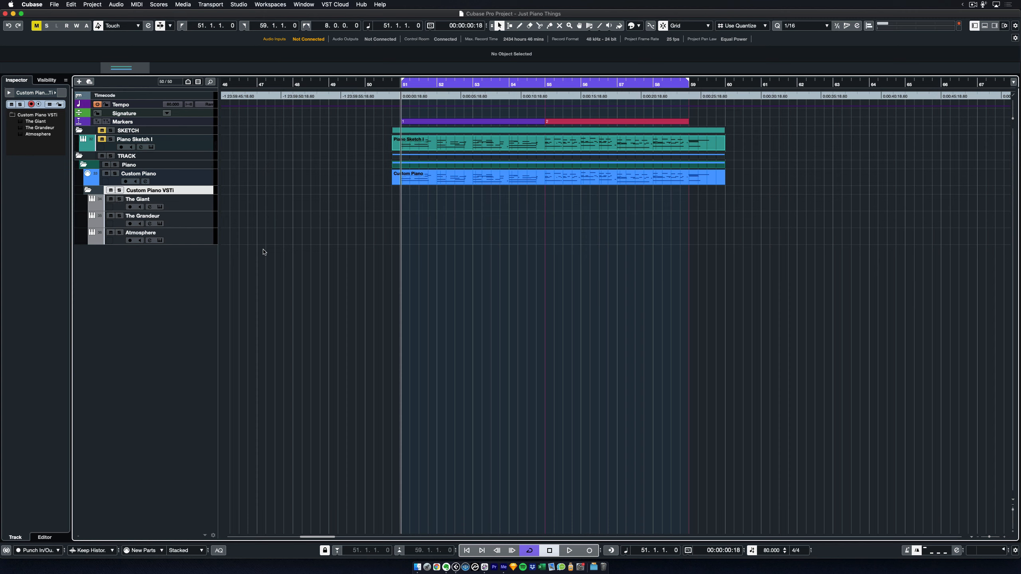
key("space")
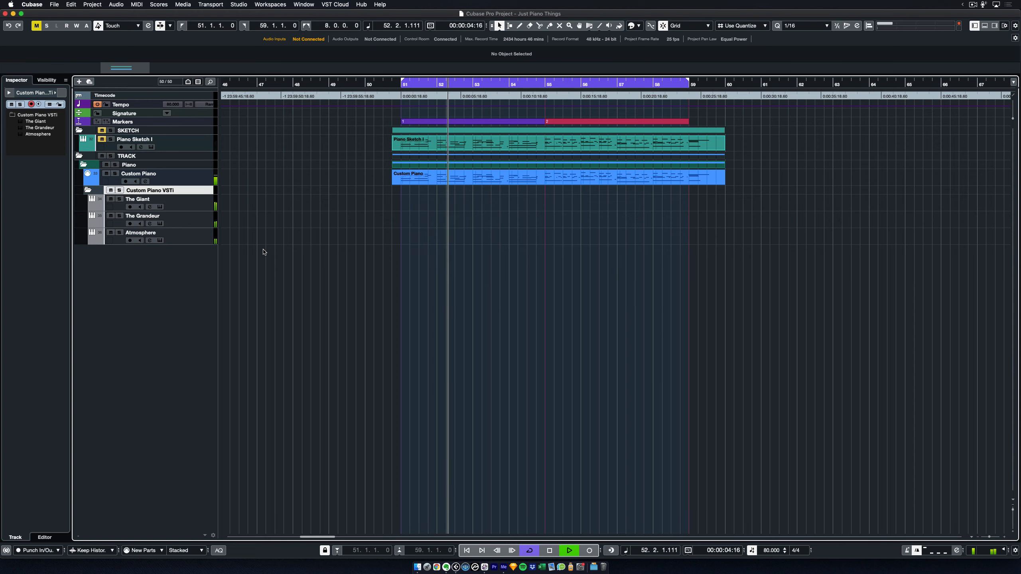
key("space")
Step: Collapse the Custom Piano VSTi folder, leave the Custom Piano track selected, and save the project
left_click(87, 190)
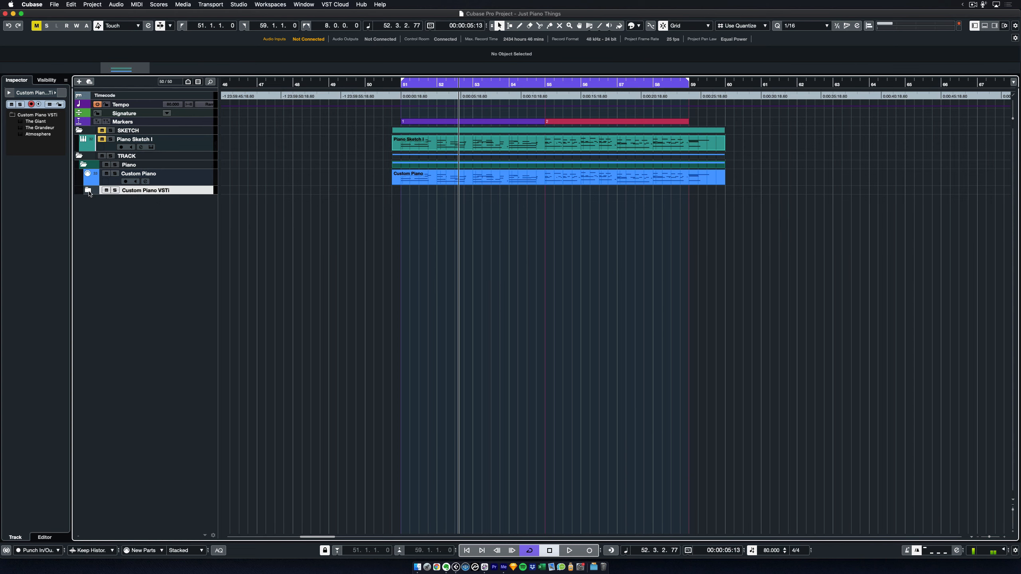
left_click(209, 181)
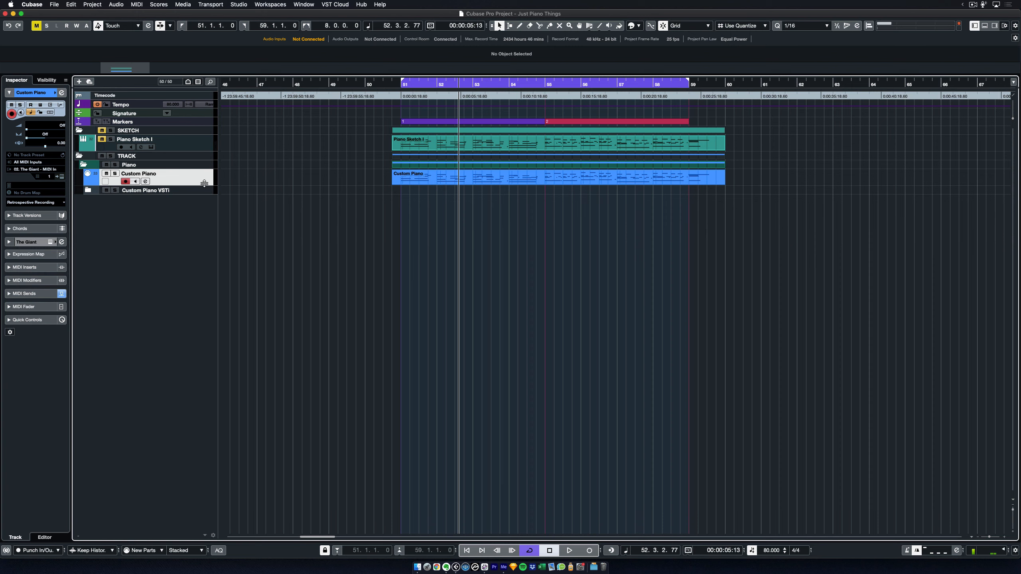
left_click(88, 190)
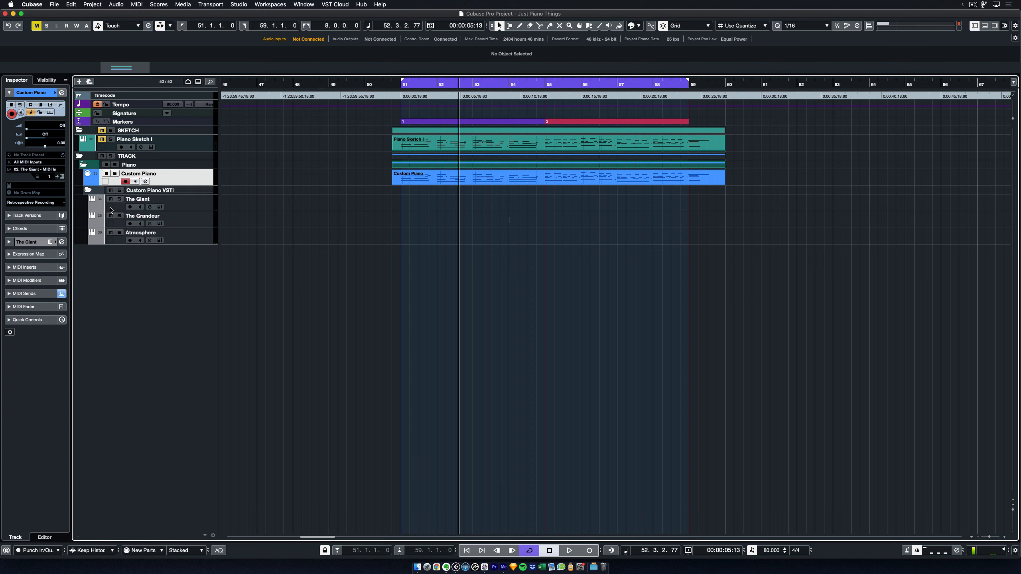
left_click(88, 189)
key("comma")
key("super+s")
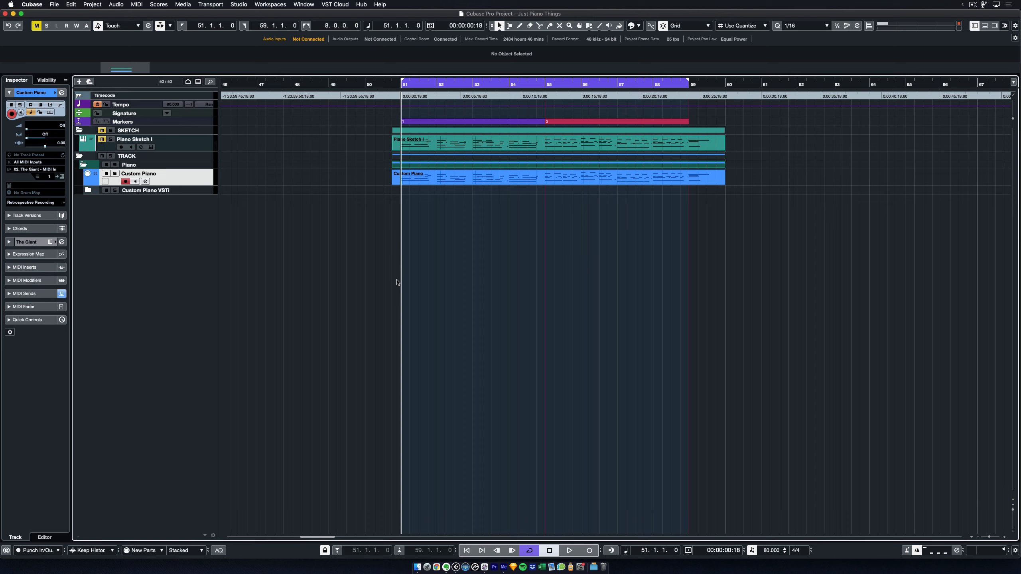
Step: Open MixConsole 2 and hide the group channels from STR LONG through IMPACTS
key("F3")
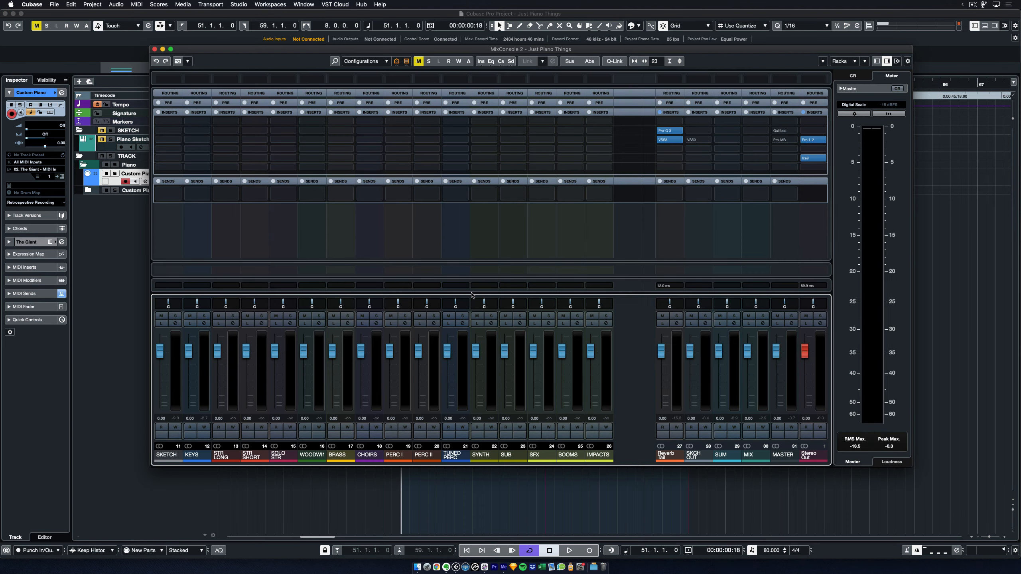
left_click(219, 457)
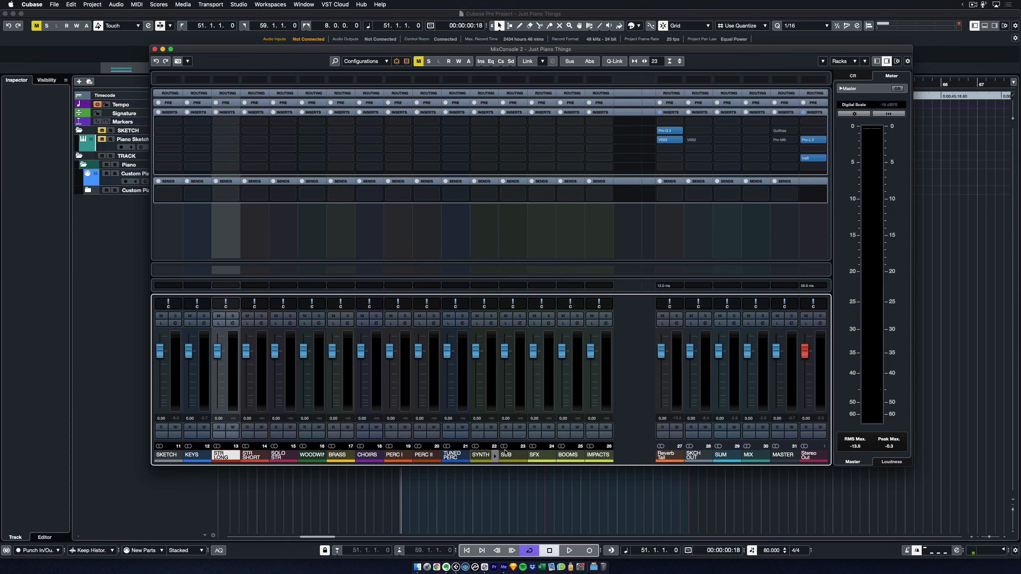
left_click(597, 457, "shift")
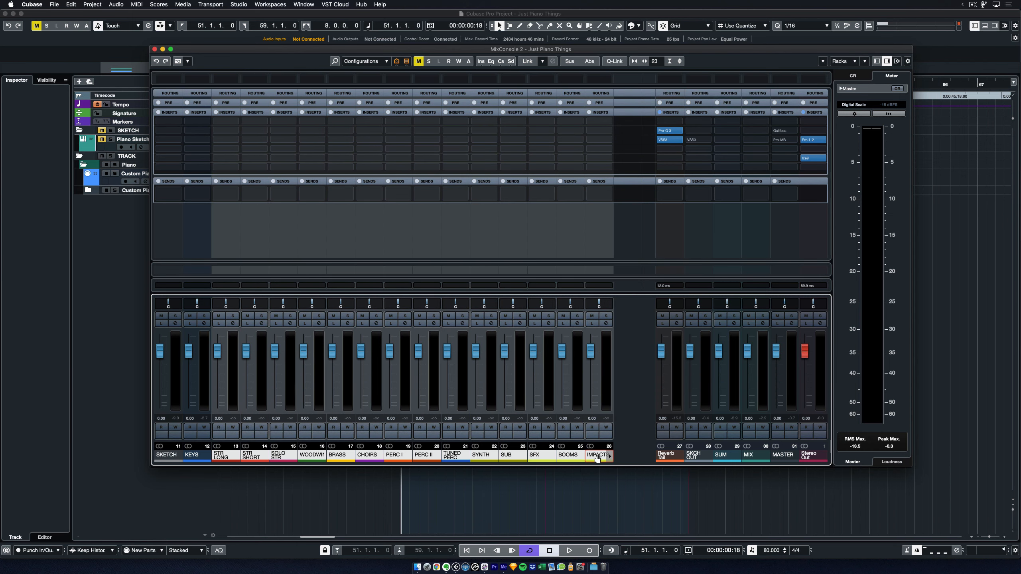
key("alt+h")
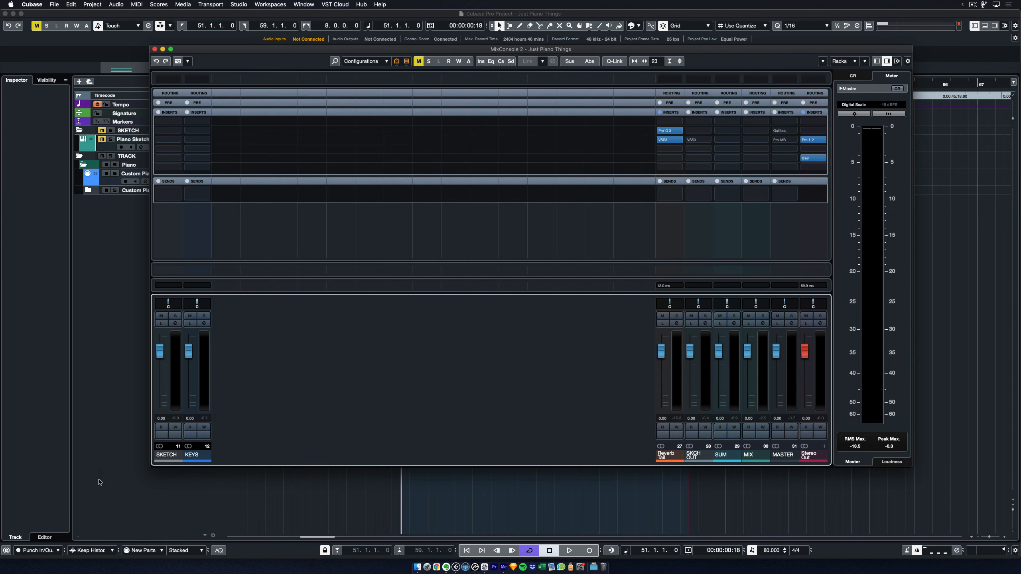
Step: Hide the SKETCH group channel in the mixer
left_click(168, 456)
key("alt+h")
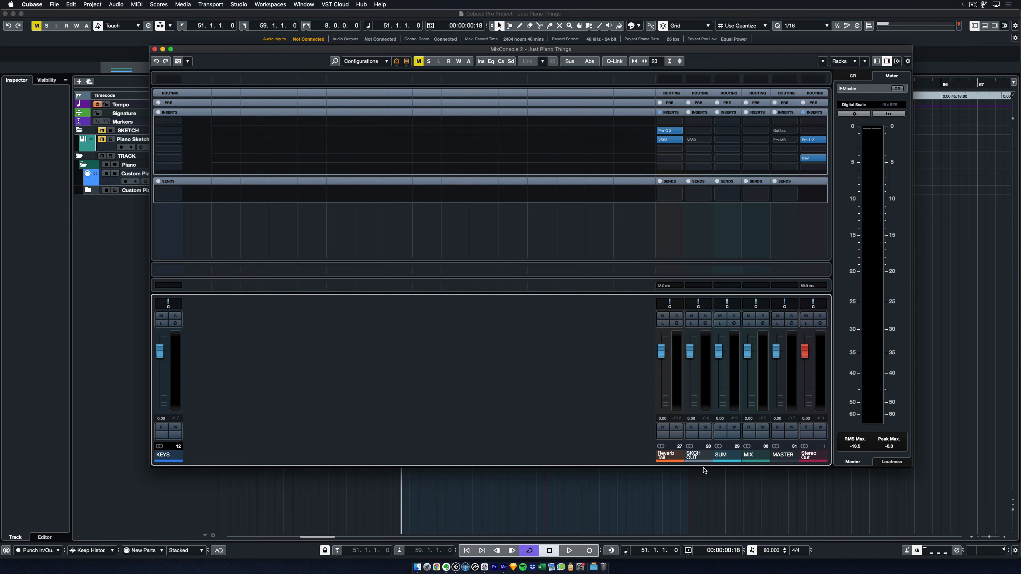
Step: Try to hide the SKCH OUT channel in the mixer
left_click(694, 457)
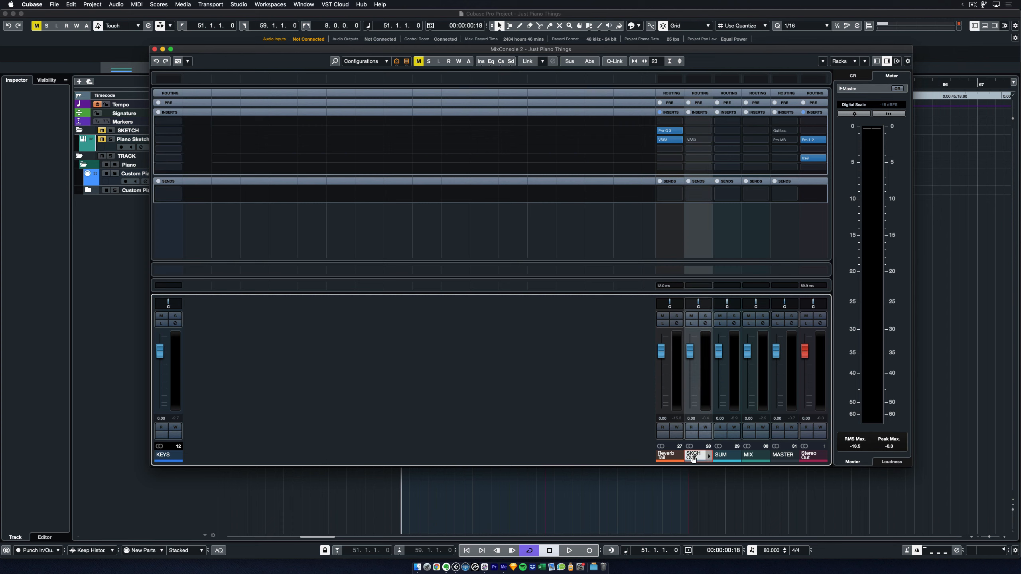
left_click(708, 456)
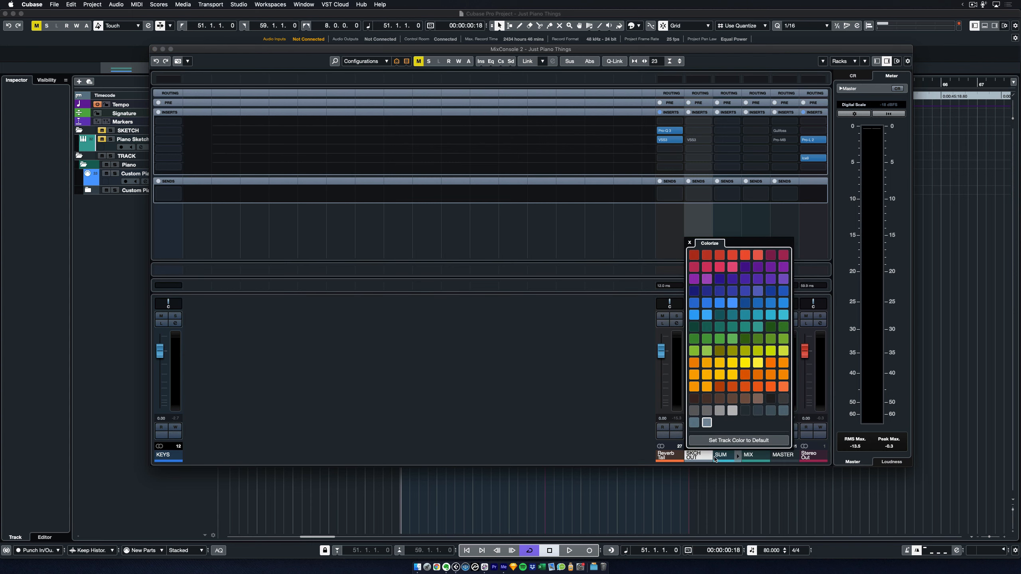
left_click(698, 462)
right_click(698, 461)
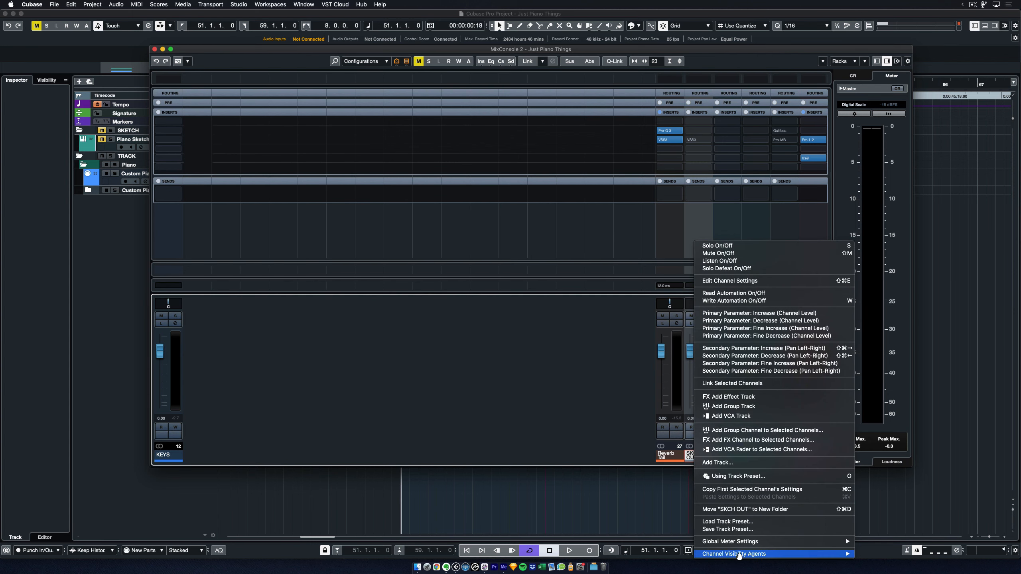
mouse_move(743, 555)
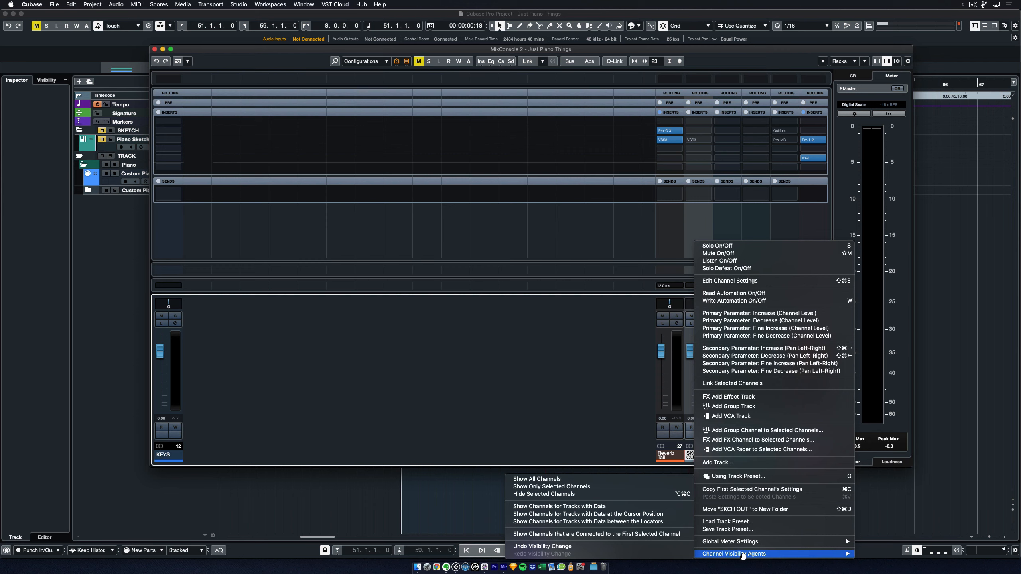
left_click(621, 494)
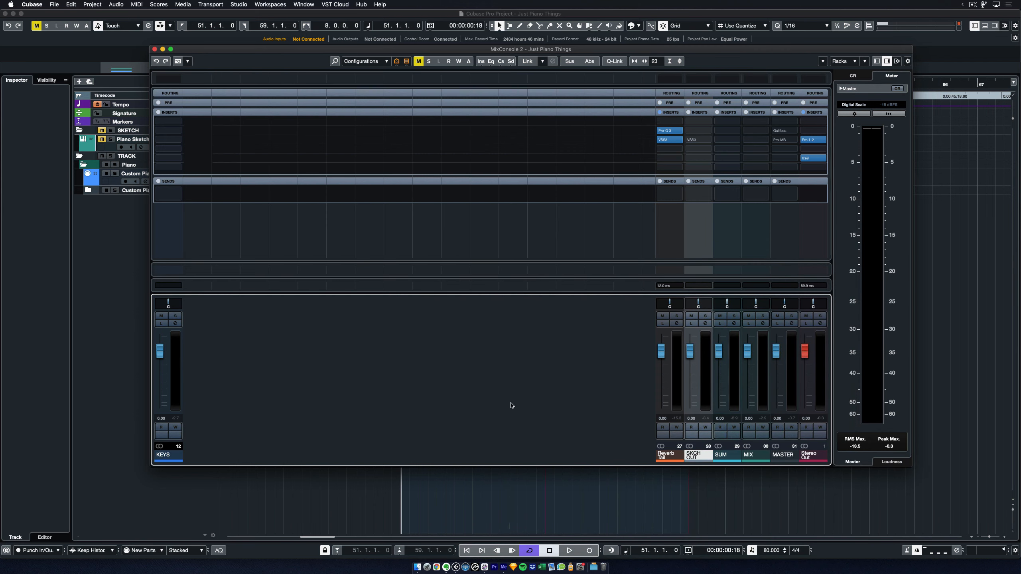
Step: Expand the Routing rack and trace the signal path from KEYS through the SUM, MIX and MASTER channels
left_click(167, 455)
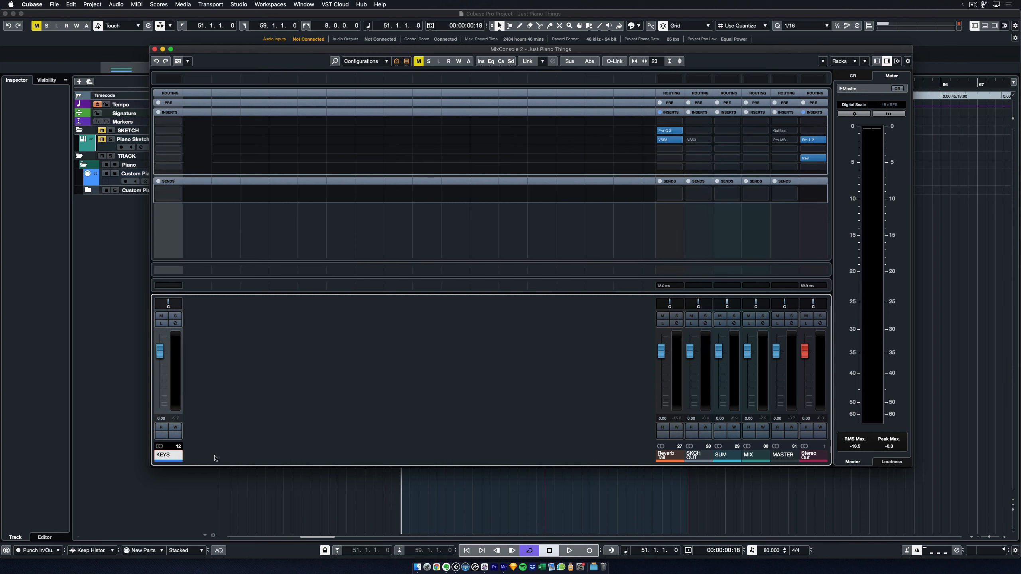
mouse_move(176, 304)
left_click(197, 95)
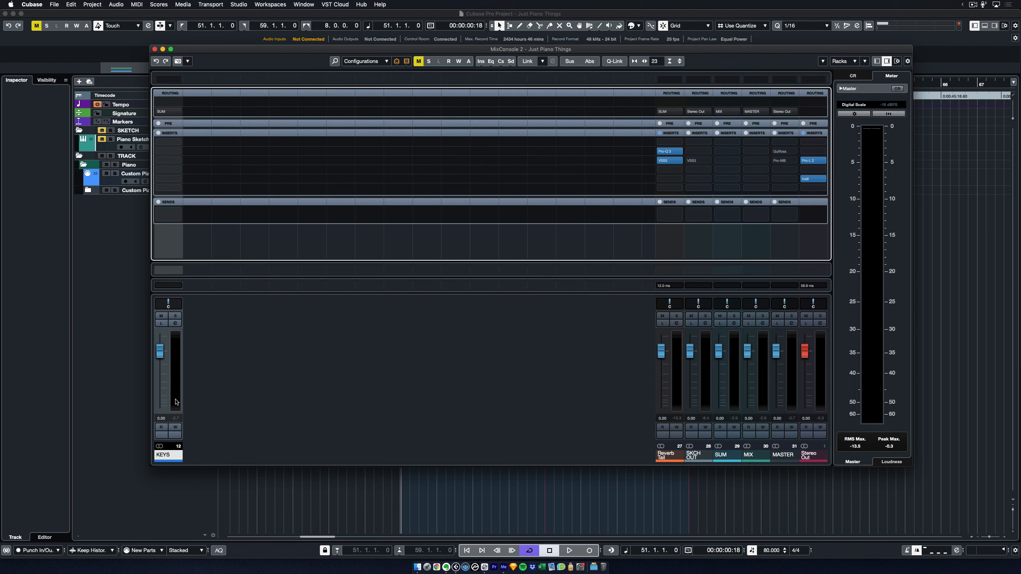
left_click(721, 457)
left_click(754, 456)
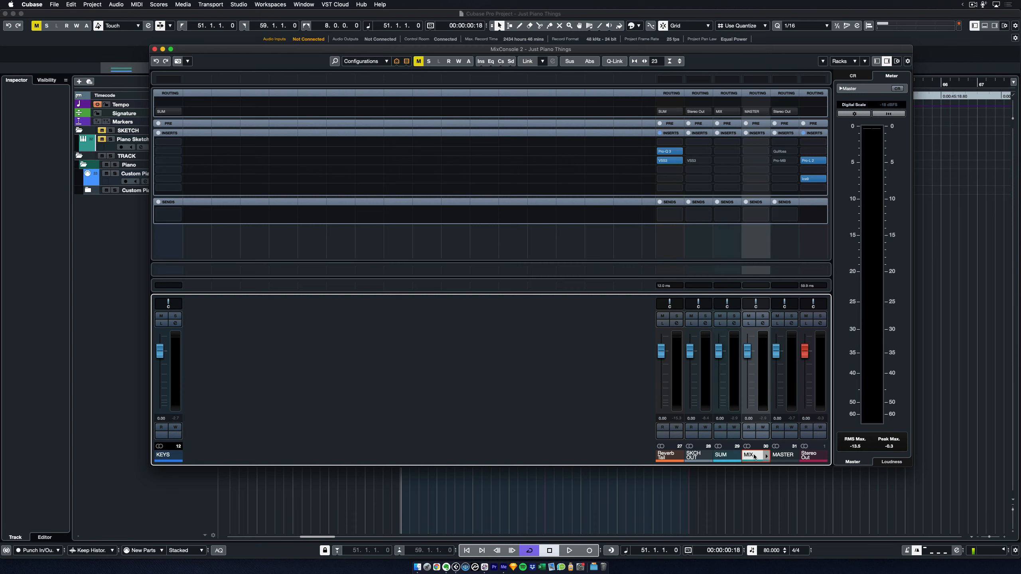
left_click(780, 456)
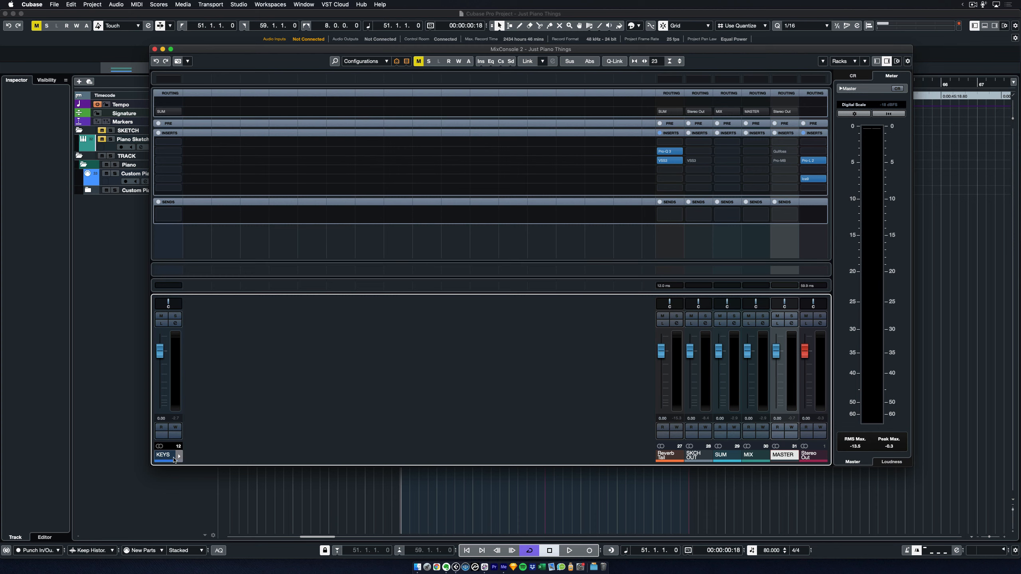
Step: Insert Pro-MB in the fourth insert slot of the KEYS channel and close its plug-in window
left_click(168, 455)
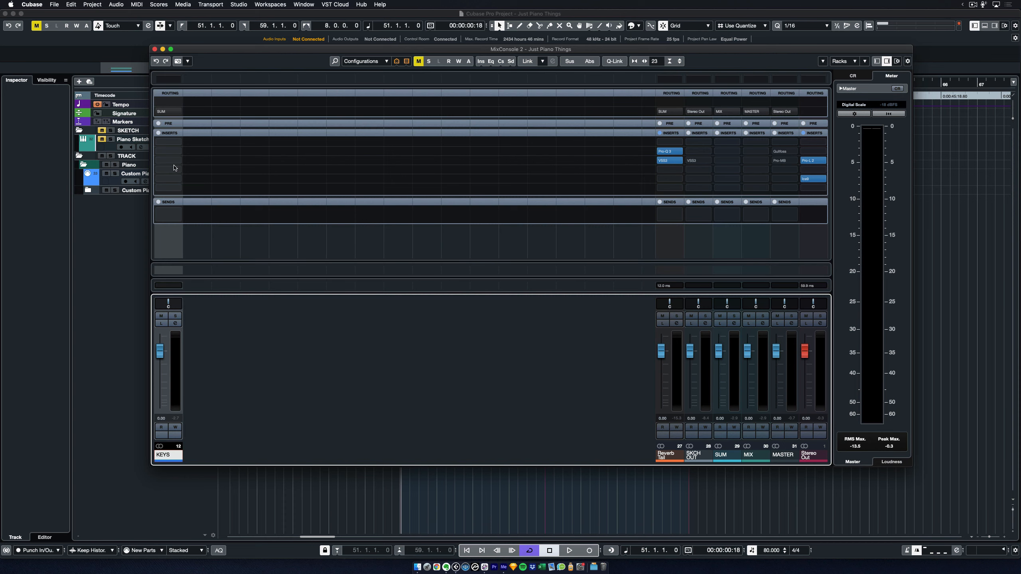
left_click(176, 170)
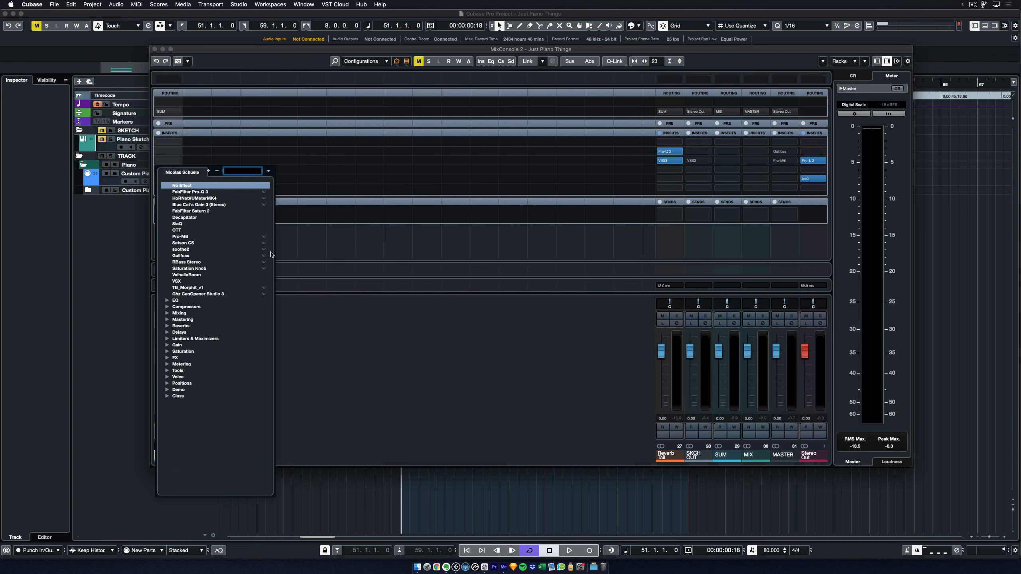
left_click(191, 237)
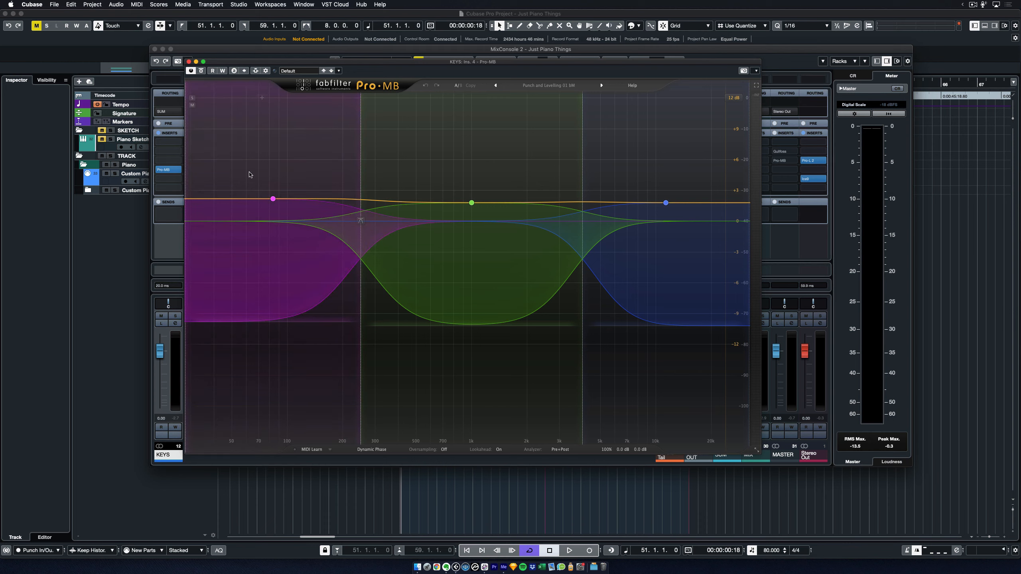
left_click_drag(295, 63, 348, 100)
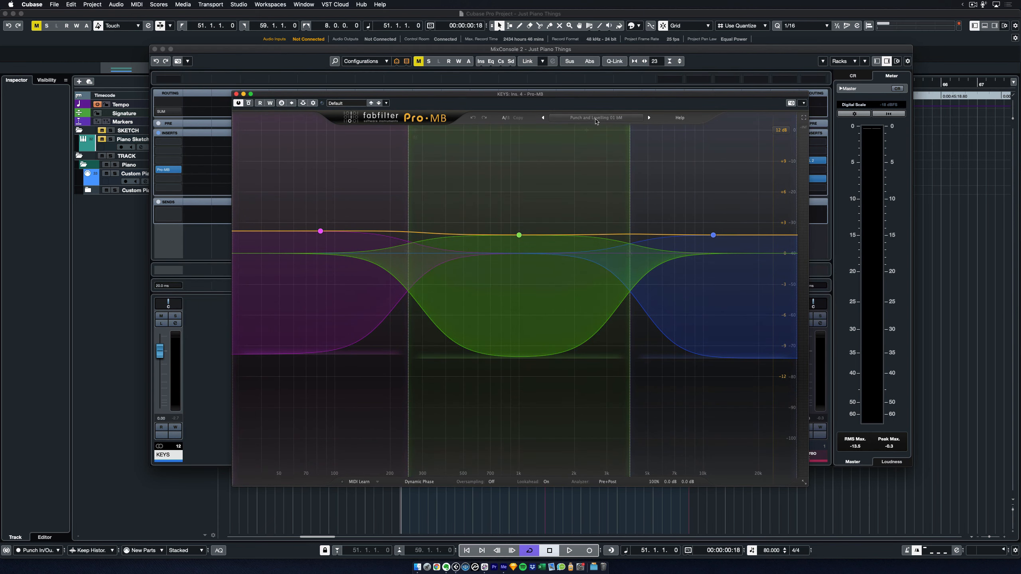
left_click(236, 94)
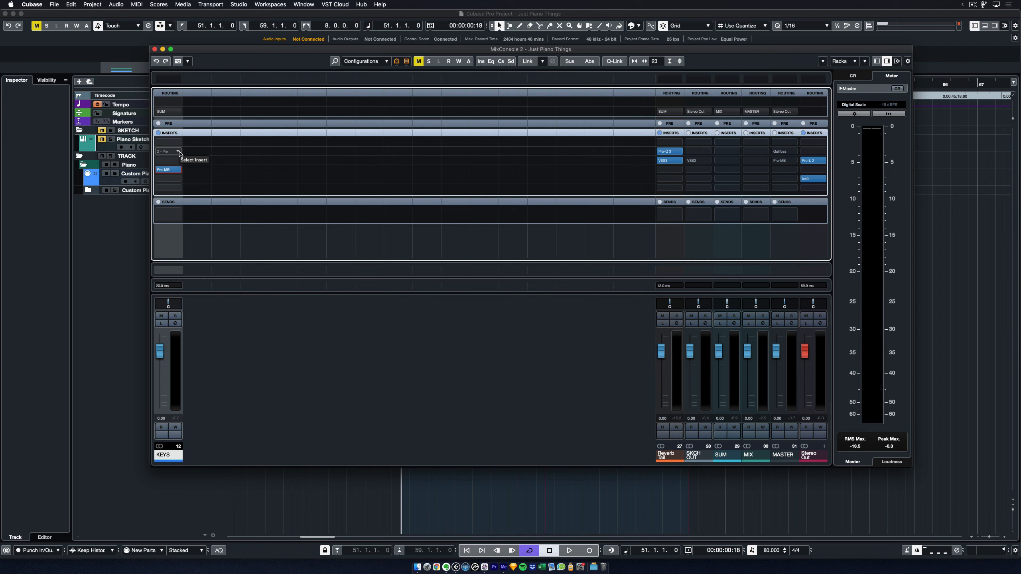
Step: Insert Decapitator in the second insert slot of KEYS and set its Mix to 90% during playback
left_click(179, 152)
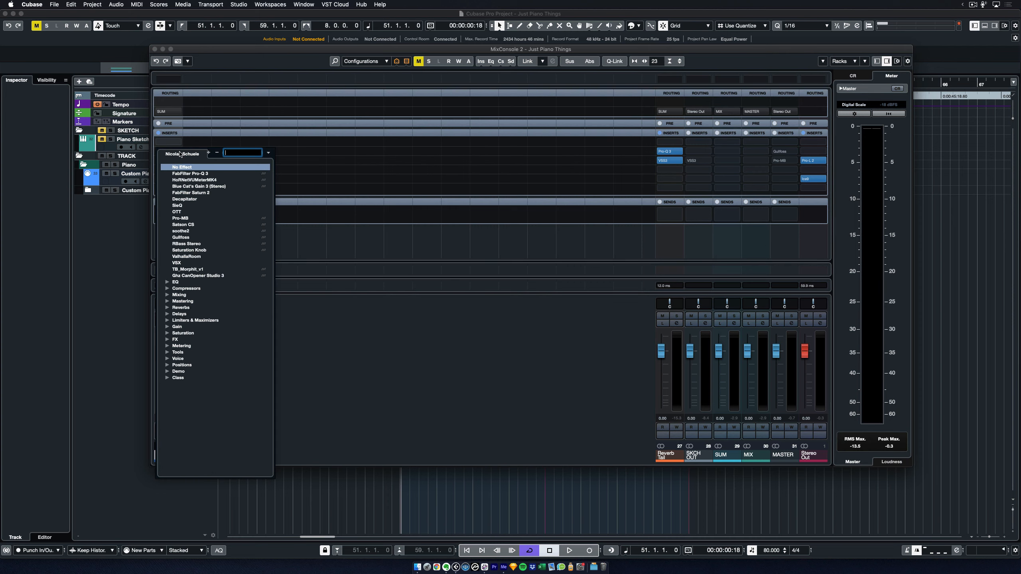
left_click(181, 218)
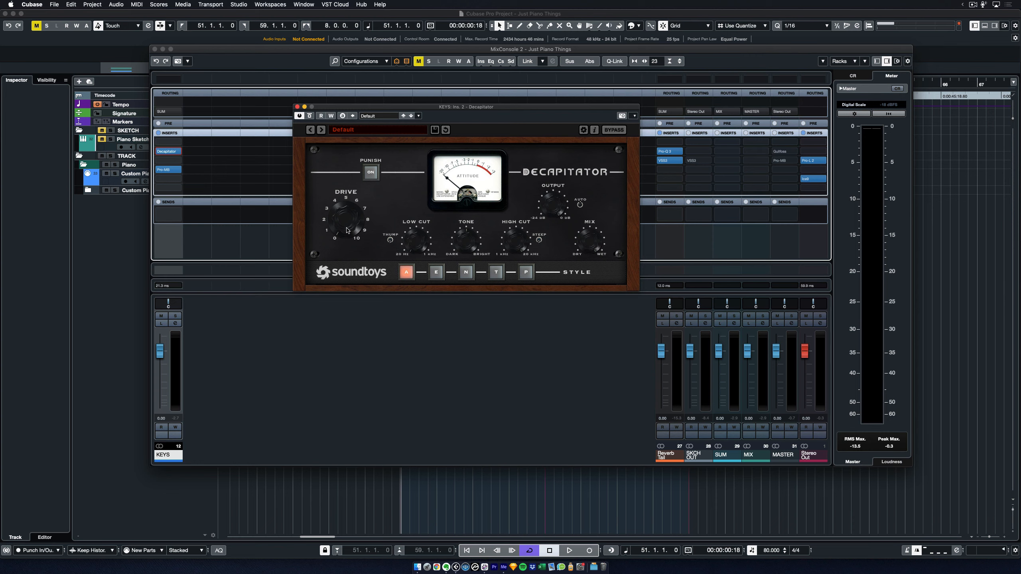
key("space")
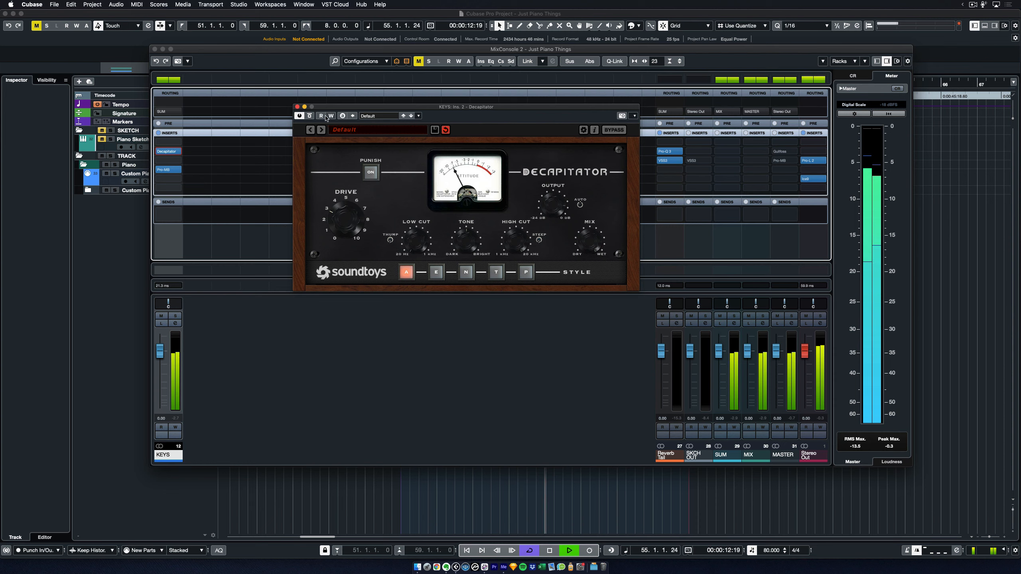
mouse_move(594, 240)
left_click_drag(594, 240, 591, 247)
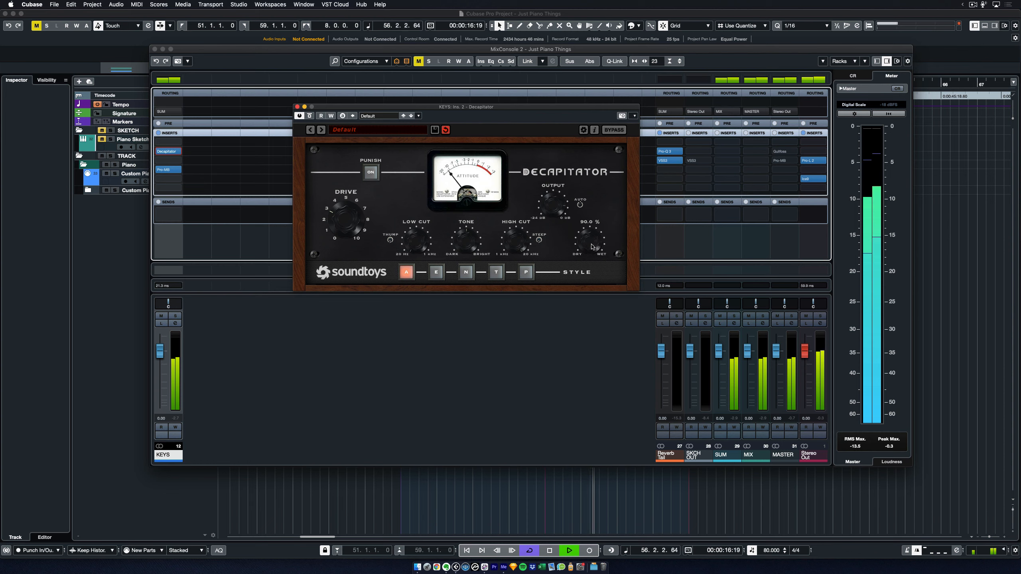
Step: Compare the piano with Decapitator bypassed and active during playback, leave the effect active and close its window
left_click(309, 116)
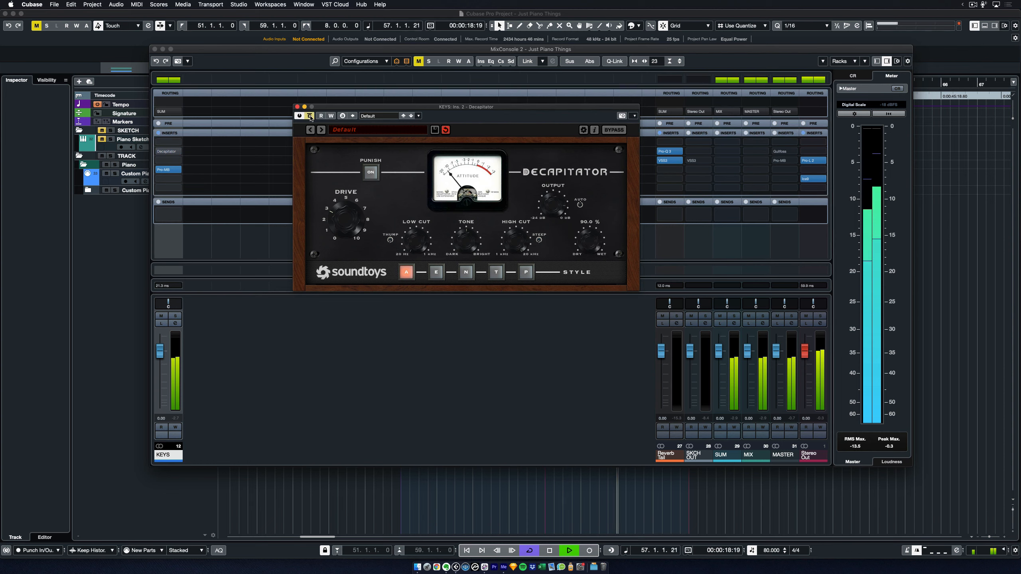
key("space")
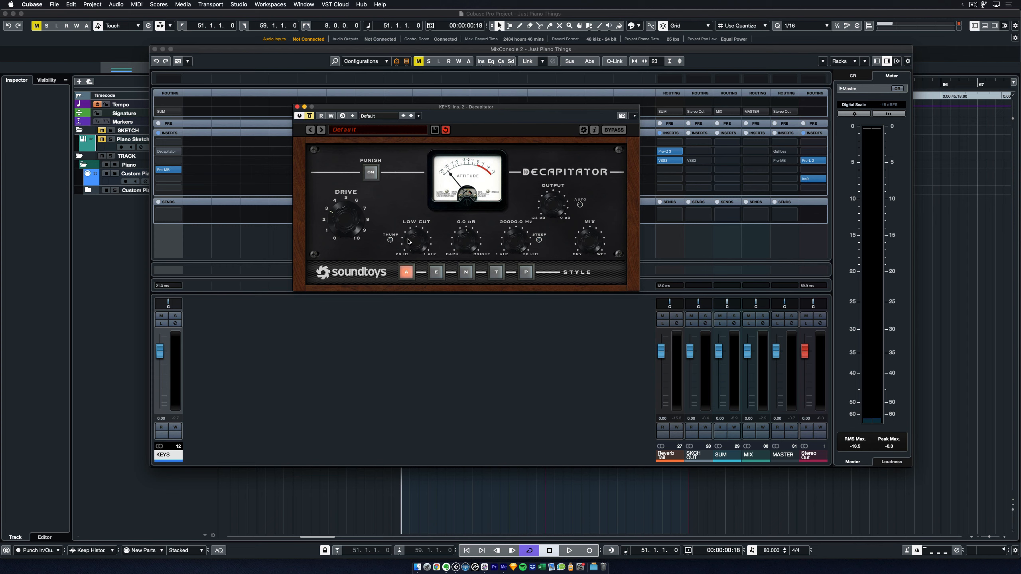
left_click_drag(343, 214, 342, 220)
mouse_move(591, 232)
left_click_drag(338, 108, 349, 142)
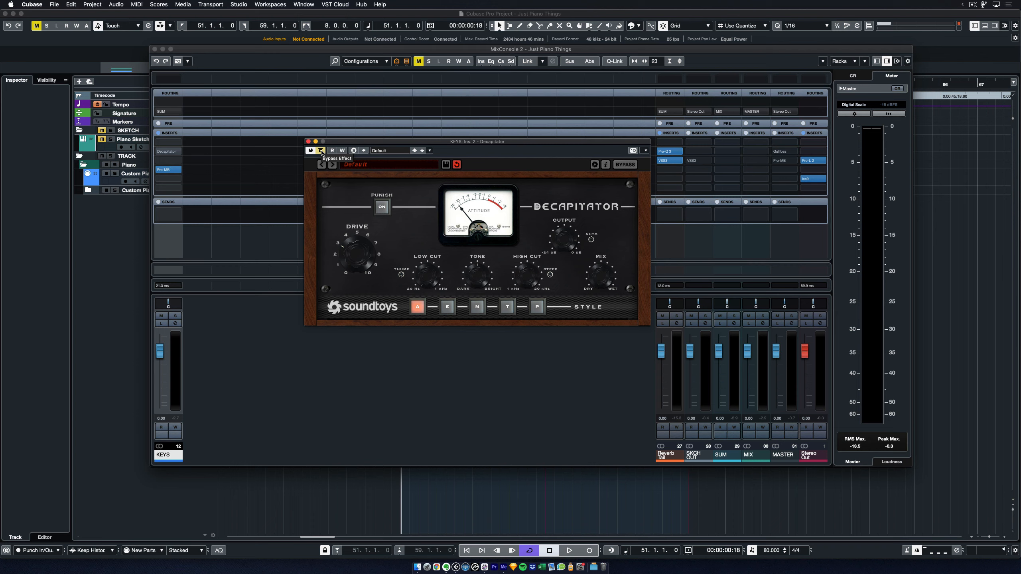
key("space")
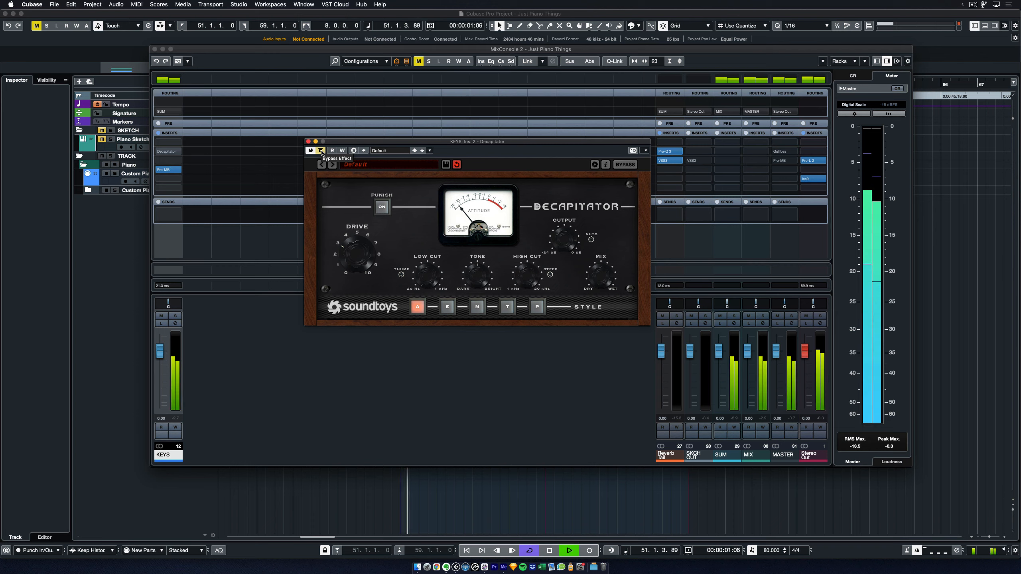
left_click(321, 151)
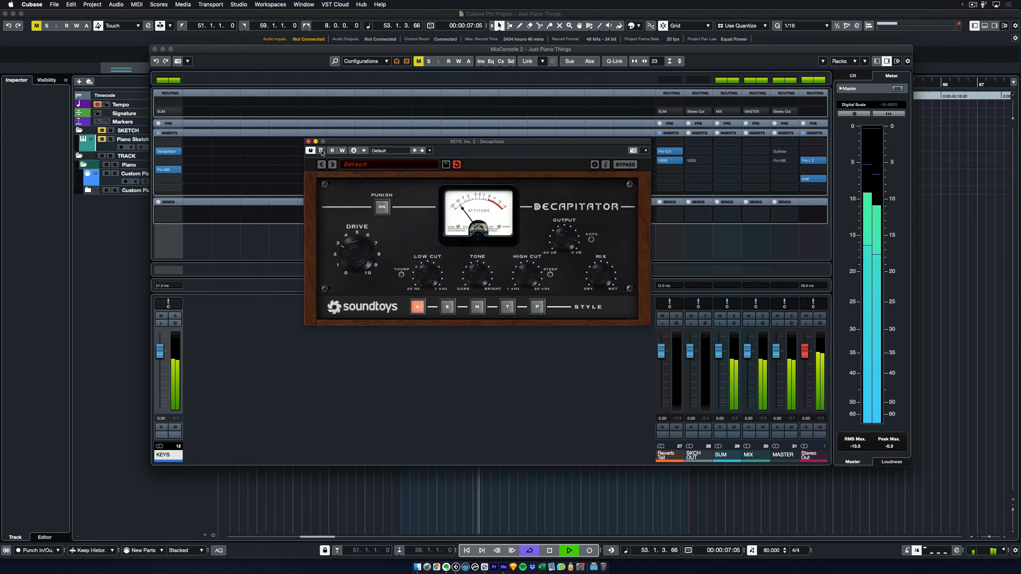
left_click(321, 151)
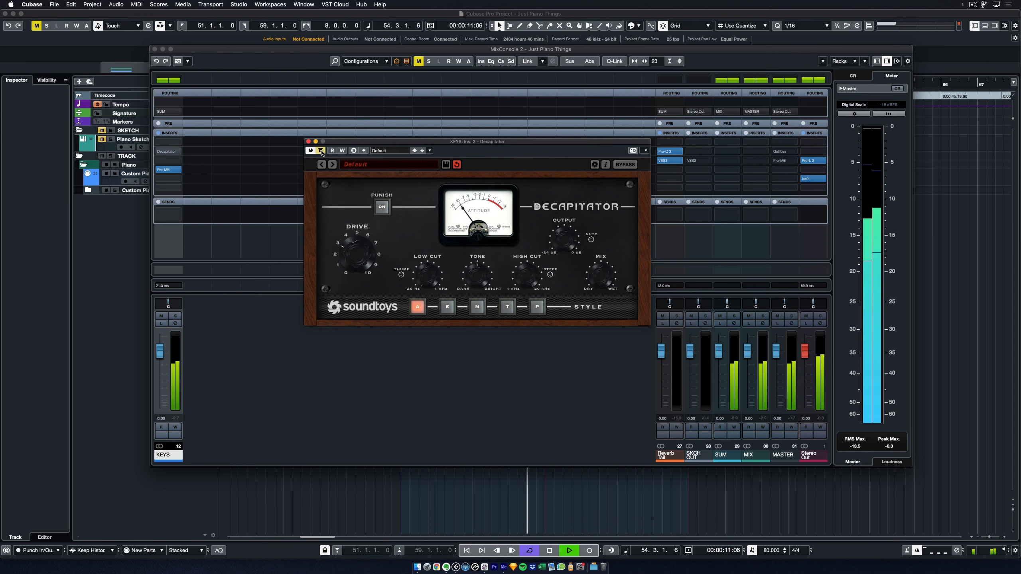
left_click(321, 150)
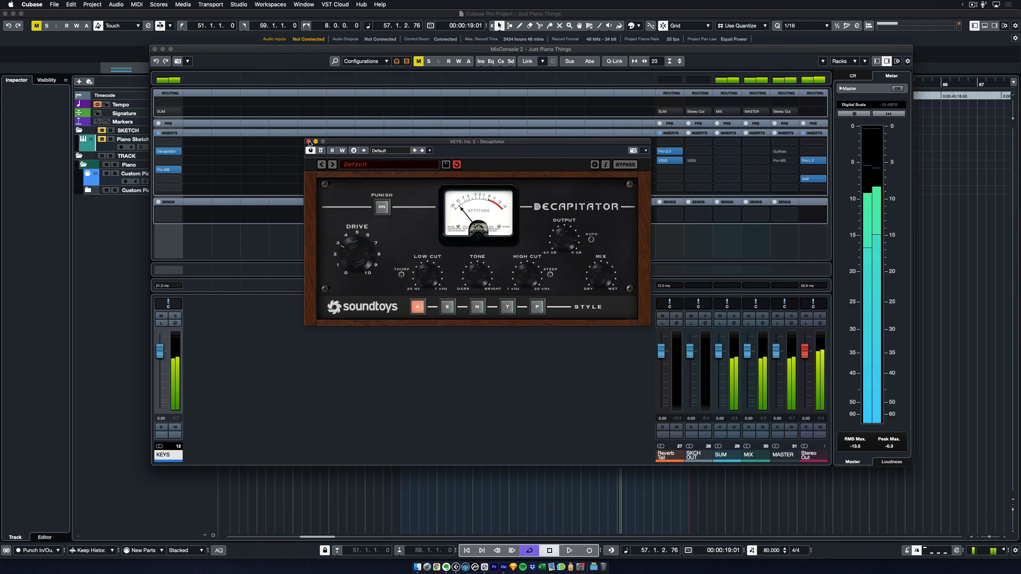
left_click(308, 141)
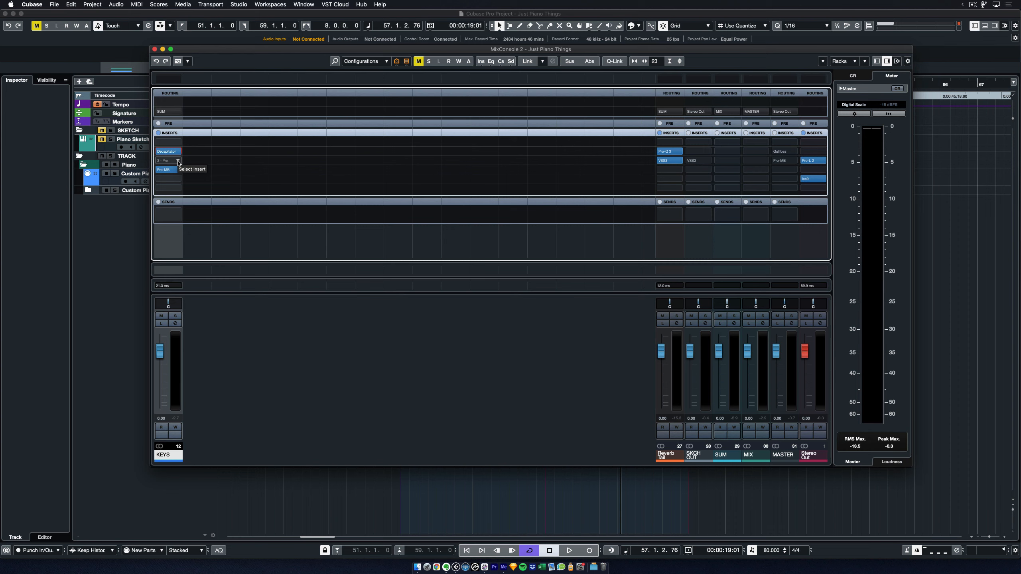
Step: Insert OTT in the third insert slot of KEYS and set its Depth to 10% during playback
left_click(178, 161)
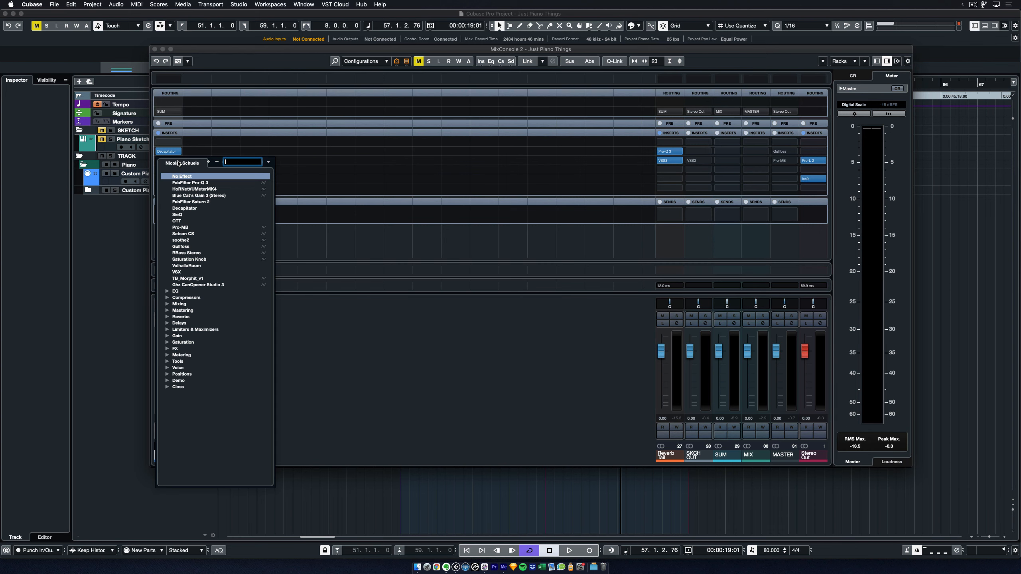
left_click(186, 221)
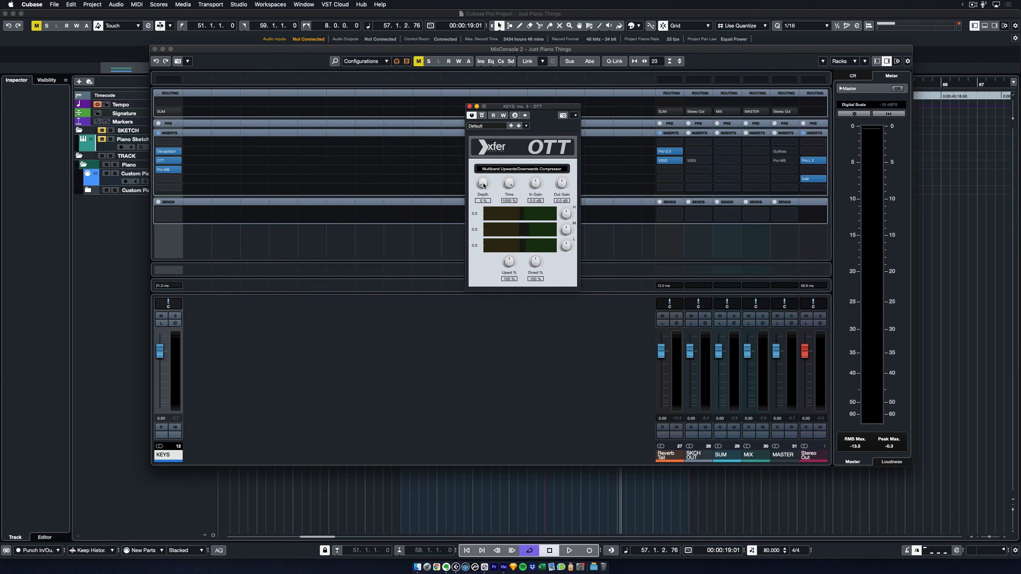
key("space")
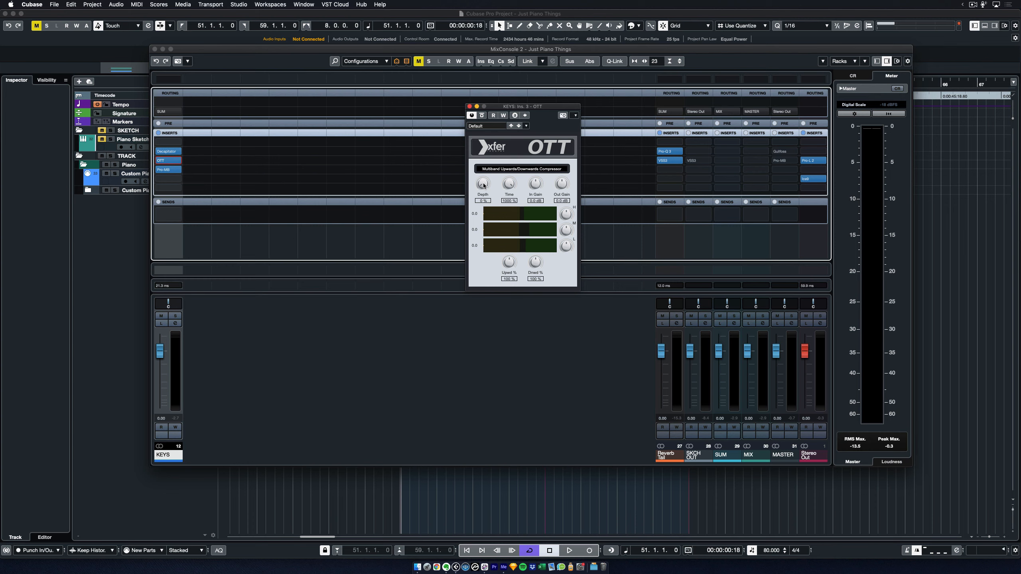
key("space")
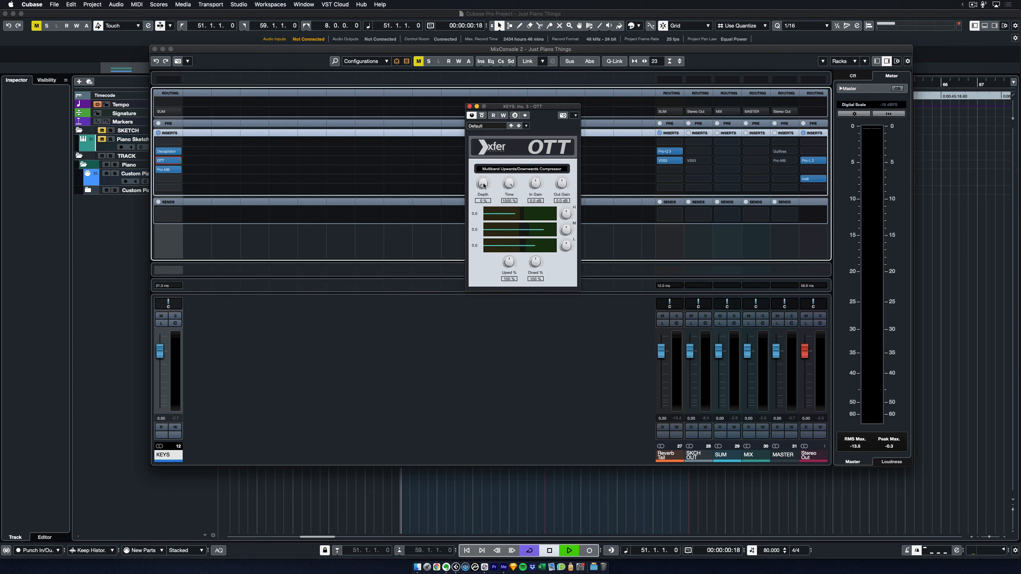
mouse_move(482, 185)
left_mouse_down()
mouse_move(489, 139)
mouse_move(482, 189)
left_mouse_up()
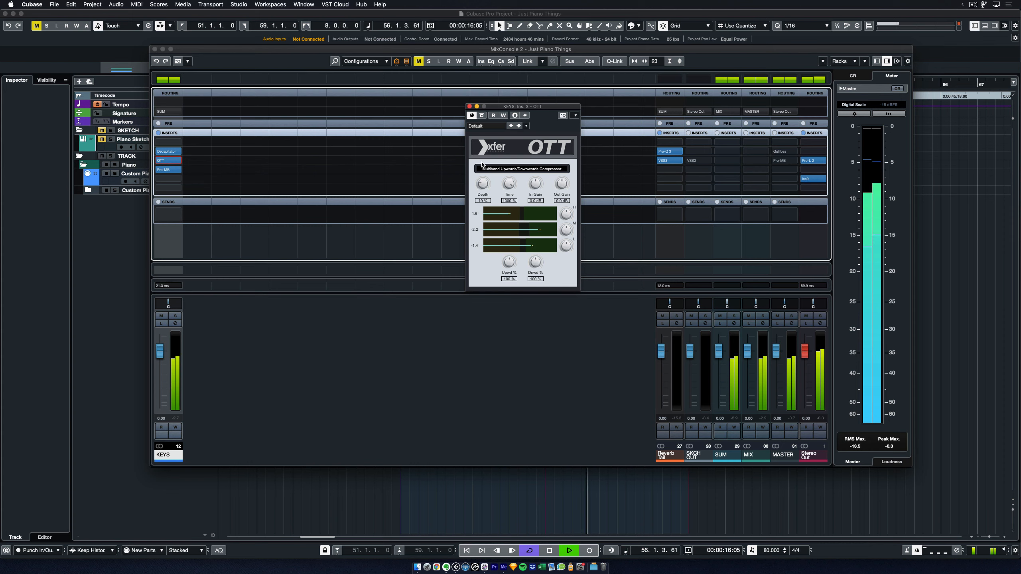
Step: Compare the playing piano with OTT bypassed and active, leave the effect active and close its window
left_click(482, 115)
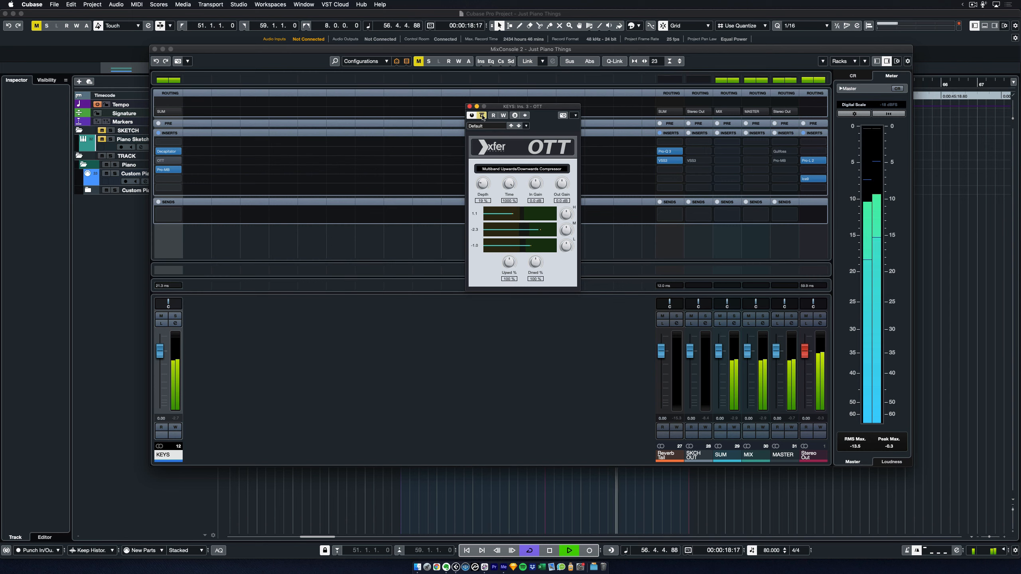
left_click(481, 115)
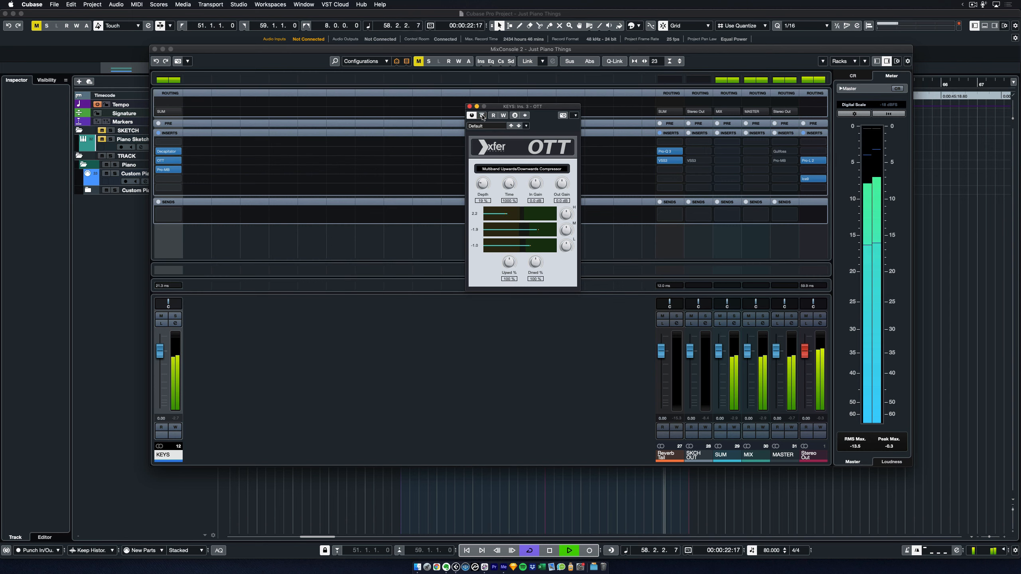
left_click(469, 107)
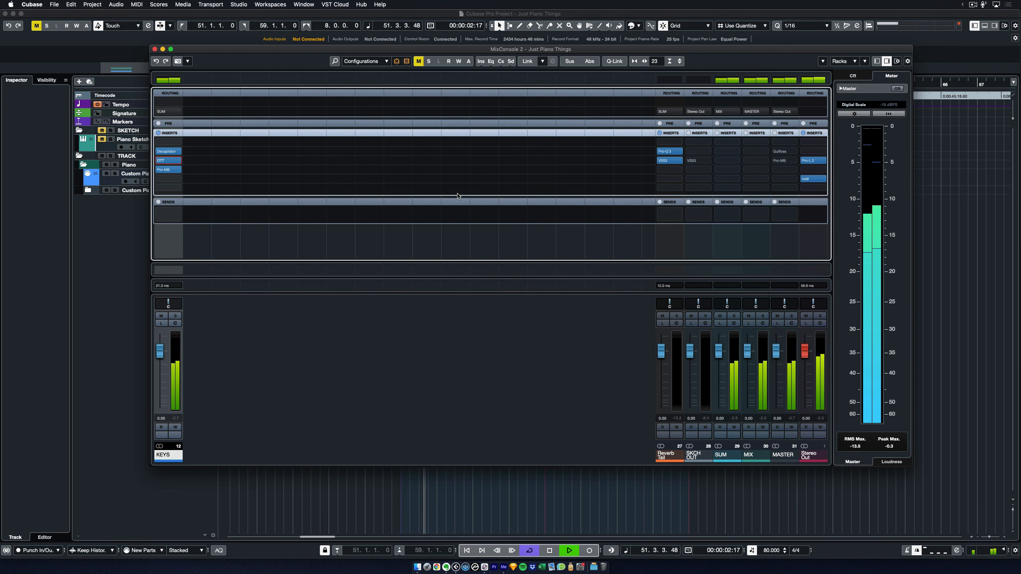
Step: Stop playback, move Pro-MB down one insert slot on KEYS and insert soothe2 in the freed fourth slot
key("space")
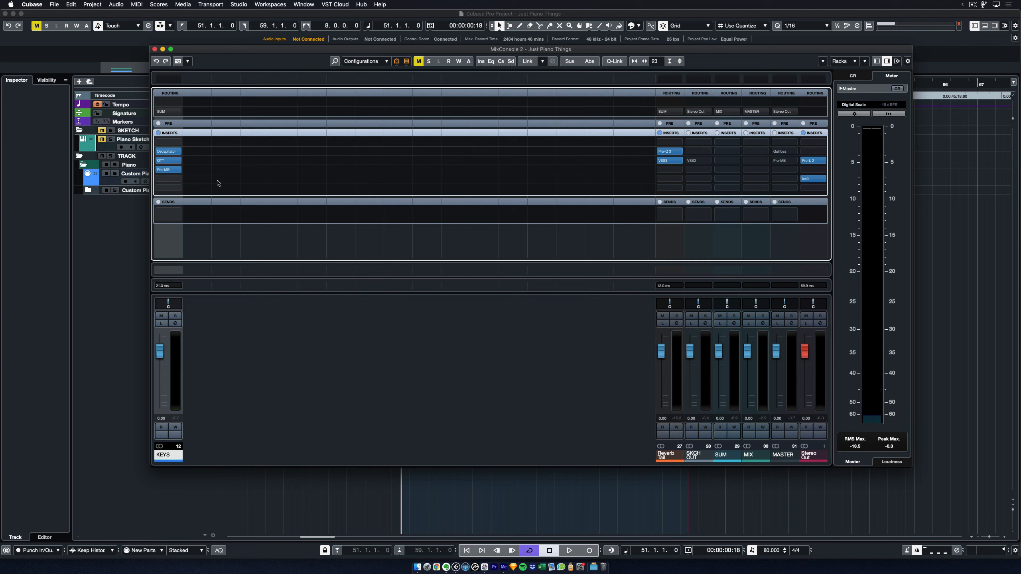
left_click_drag(174, 174, 171, 179)
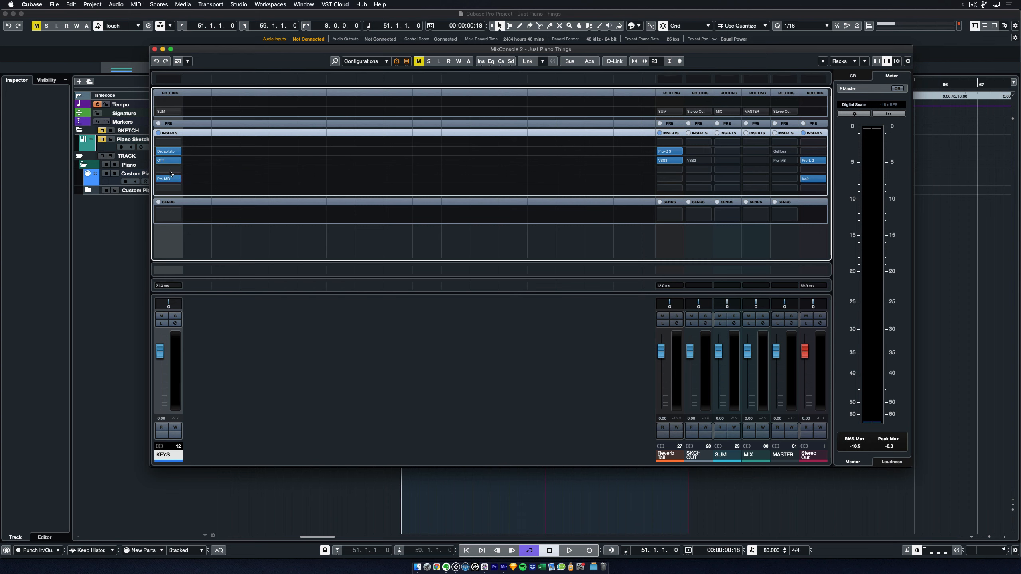
left_click(177, 170)
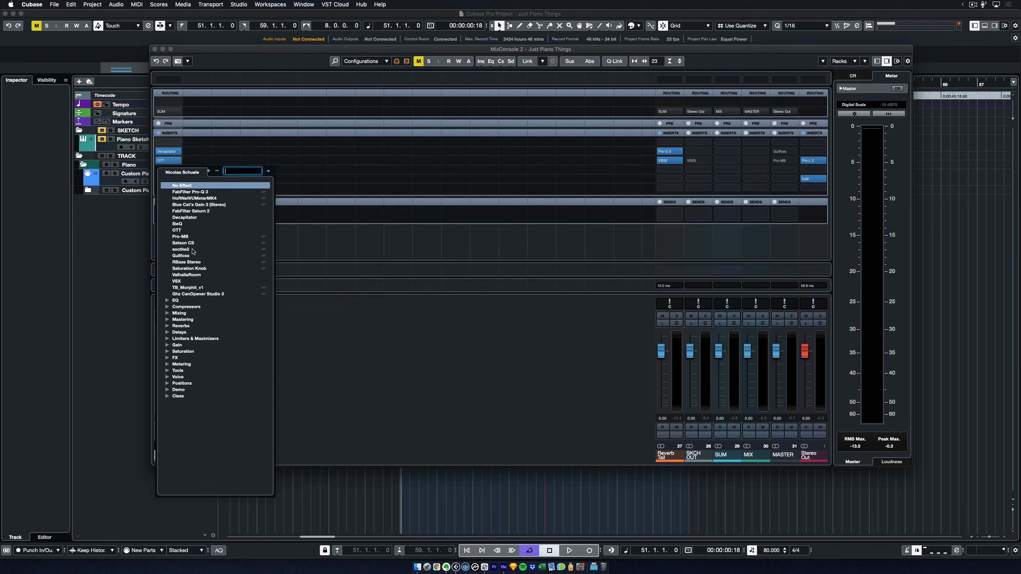
key("Escape")
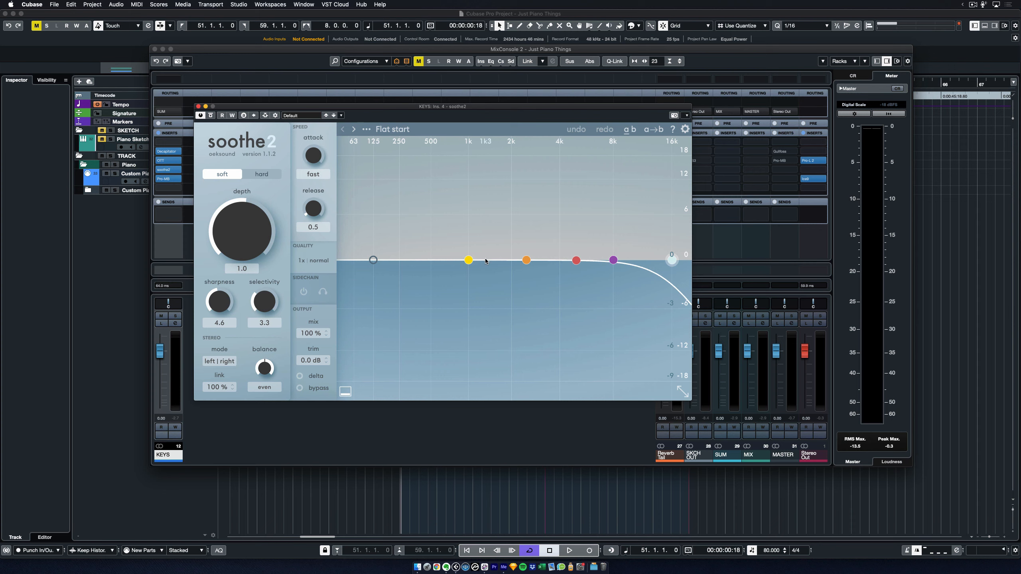
Step: Shape soothe2's band 1 during playback to 480 Hz with 8.8 dB sensitivity and a Q of 1.4
key("space")
left_click_drag(468, 261, 449, 237)
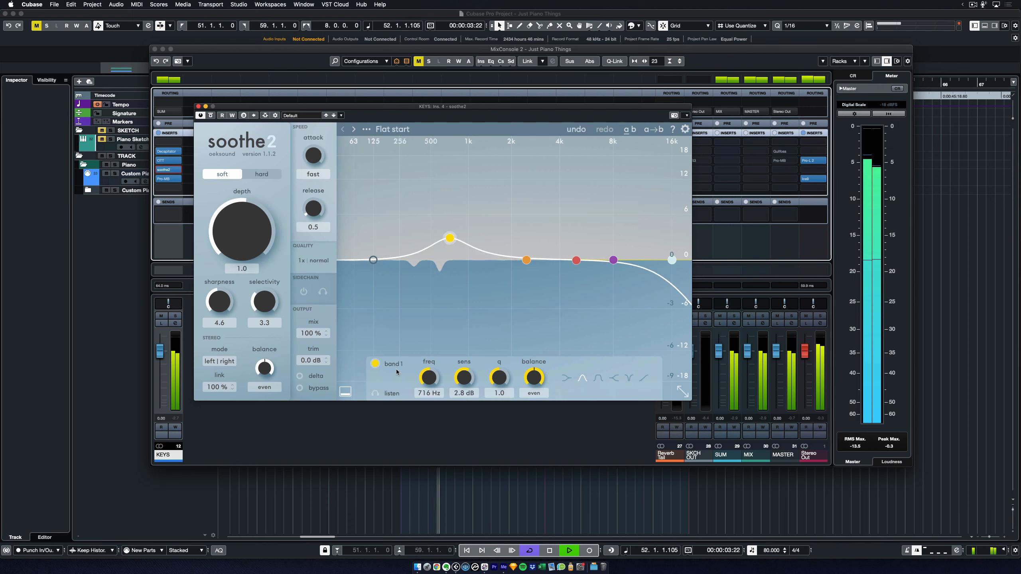
left_click_drag(498, 376, 499, 372)
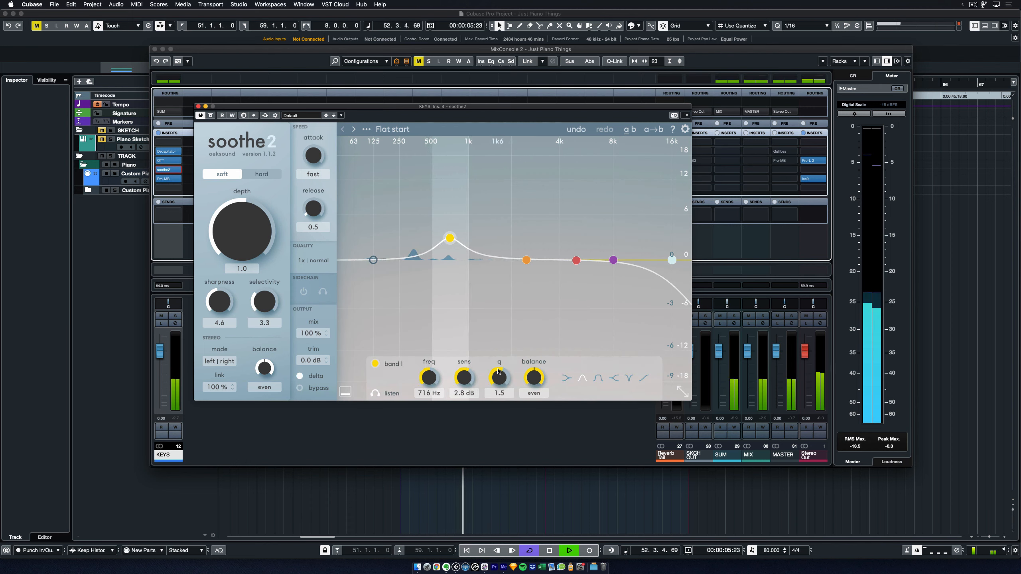
left_click_drag(450, 237, 429, 196)
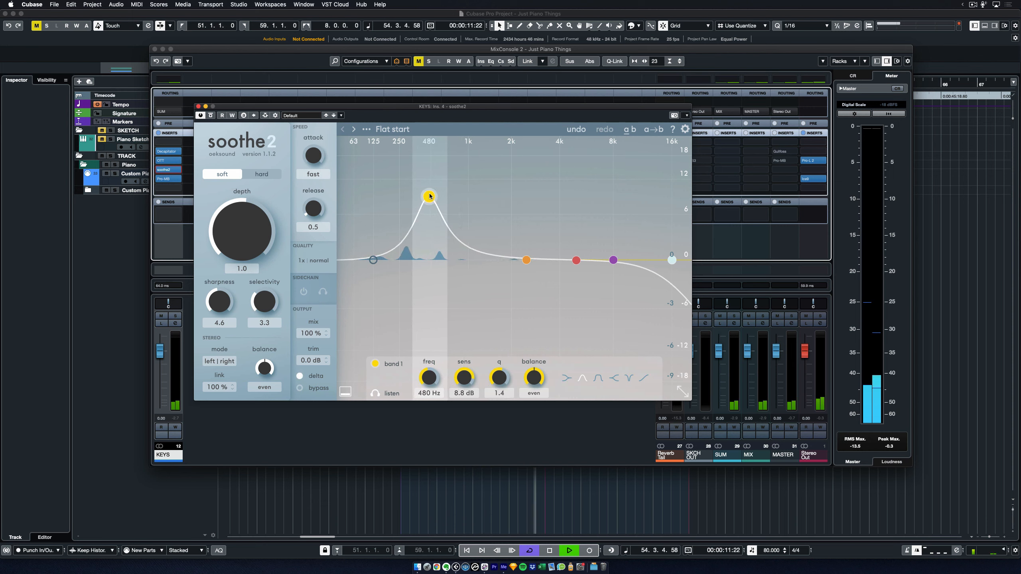
Step: Turn off band listening in soothe2, lower its high cut to 3.4 kHz and set the depth to 2.4
left_click_drag(243, 240, 247, 231)
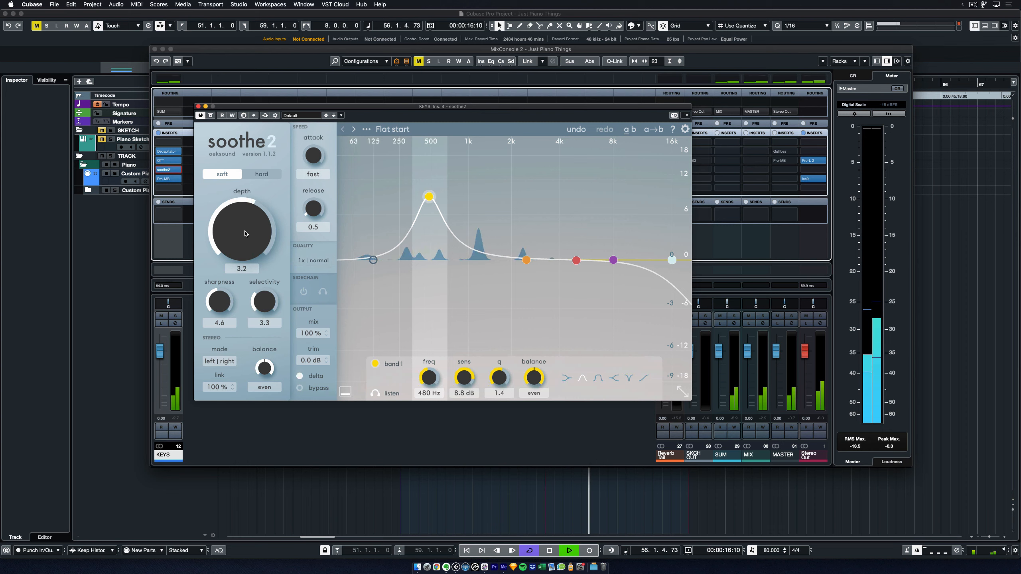
left_click(377, 394)
left_click_drag(668, 258, 544, 264)
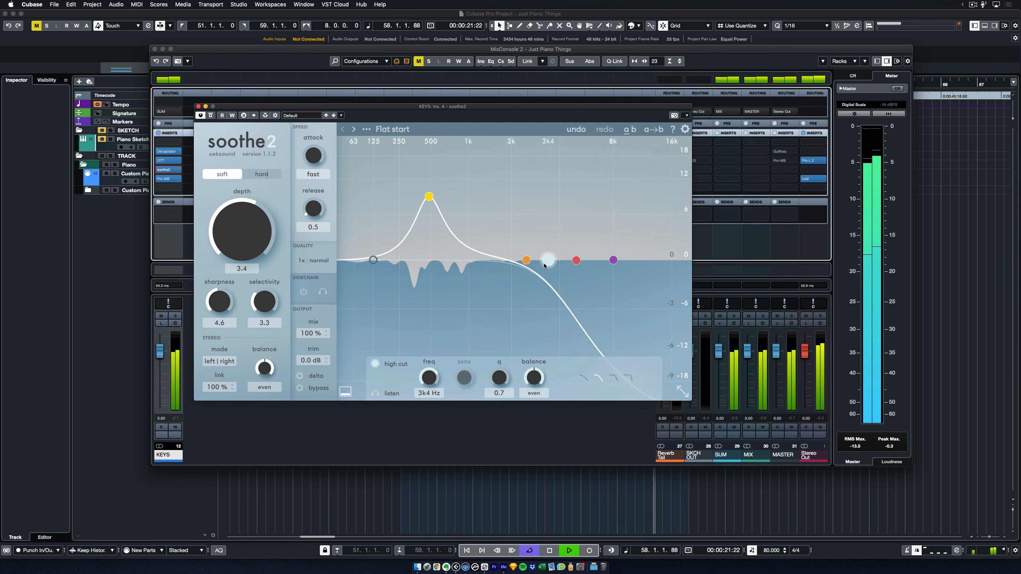
left_click_drag(272, 248, 273, 266)
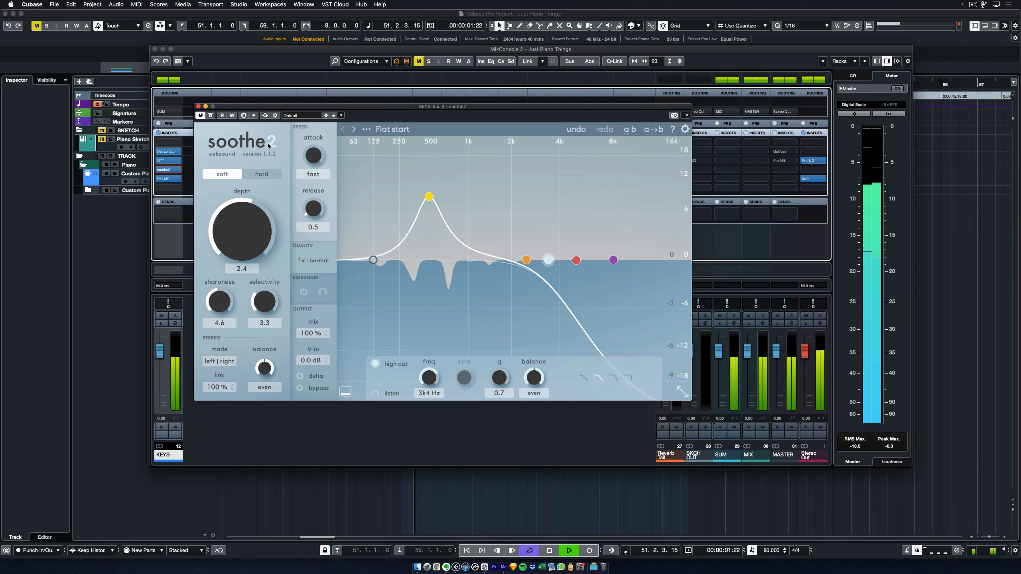
Step: Compare the playing piano with soothe2 bypassed and active, leave the effect active, close its window and stop playback
left_click(210, 116)
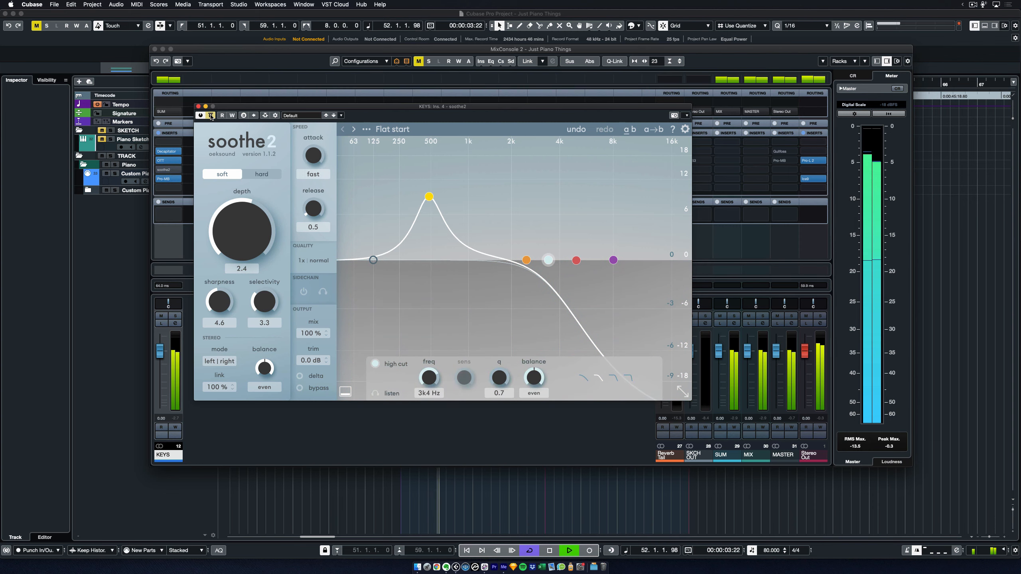
left_click(211, 116)
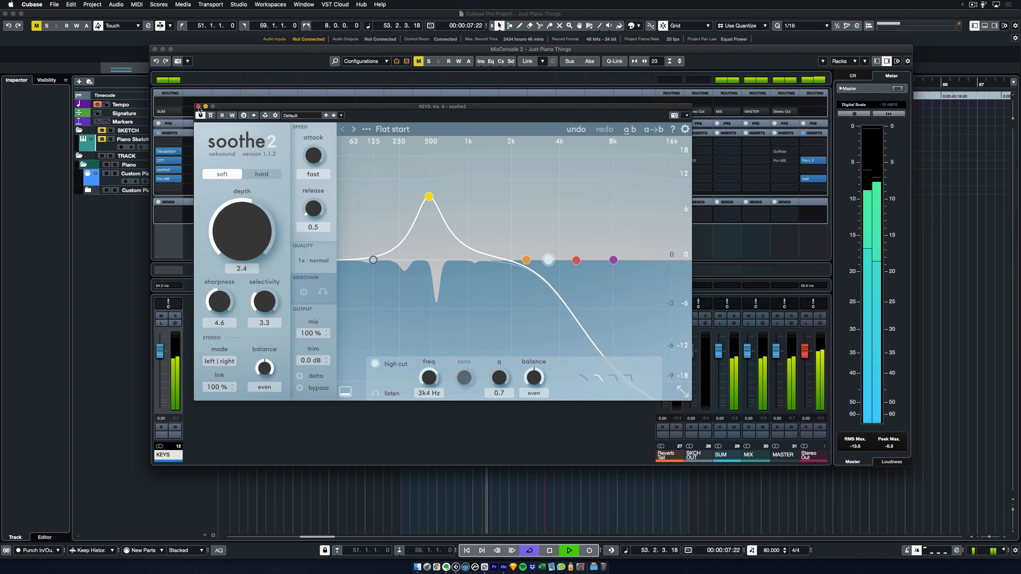
left_click(198, 106)
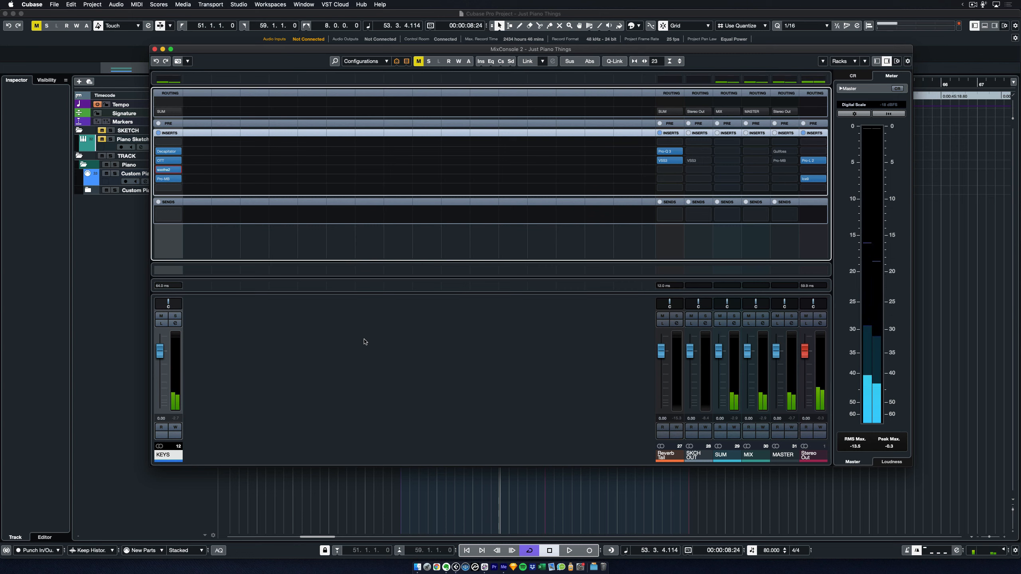
left_click(354, 336)
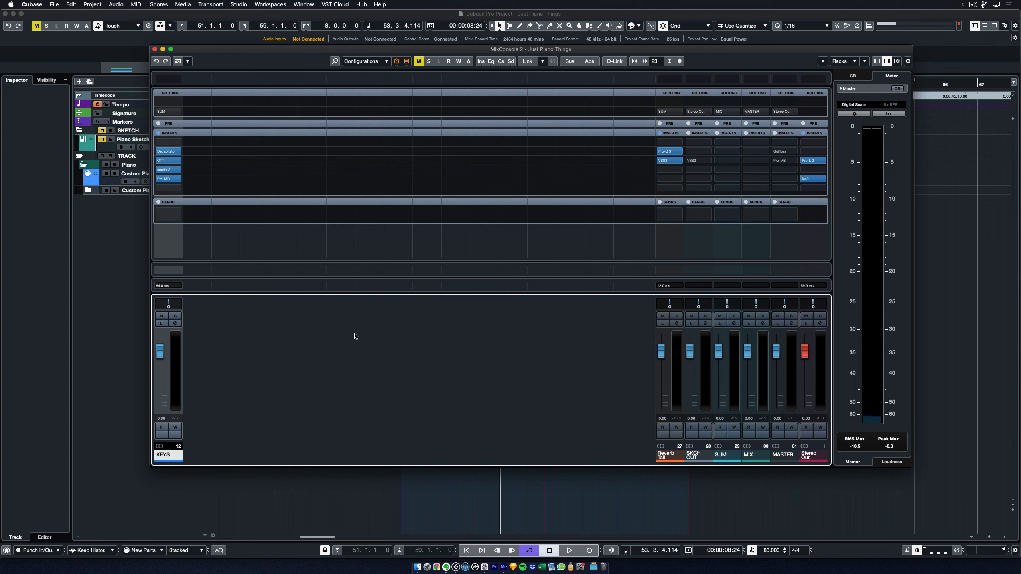
Step: Replace the VSS3 reverb in the third insert slot of Reverb Tail with LittlePlate and close its window
mouse_move(672, 155)
left_click(681, 161)
left_click(682, 176)
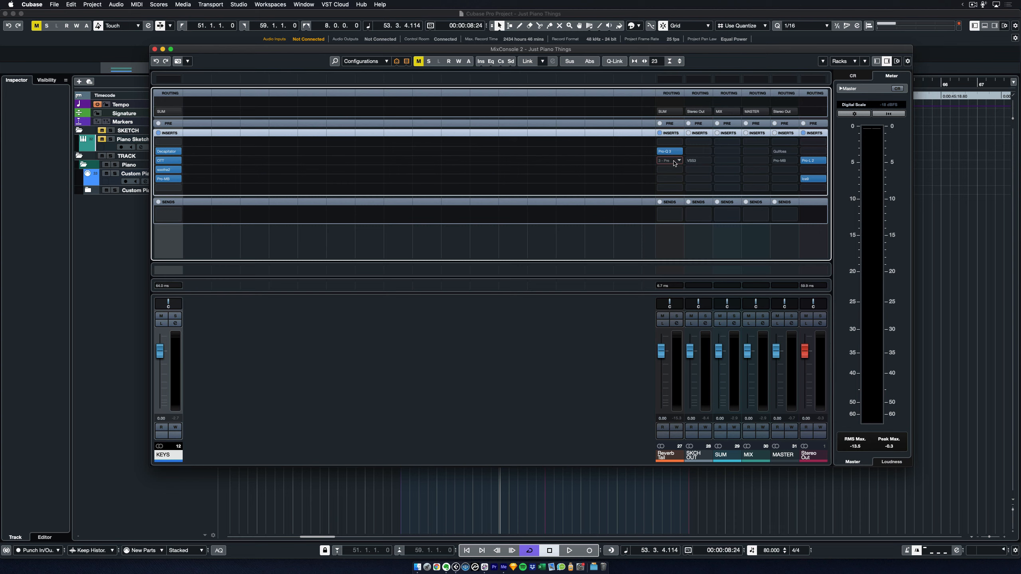
left_click(675, 162)
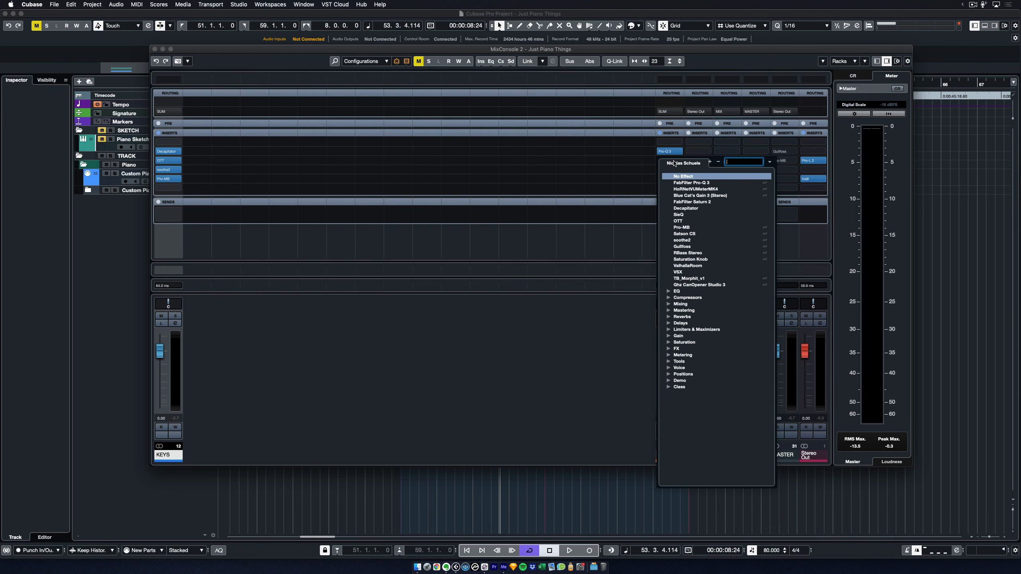
type("plate")
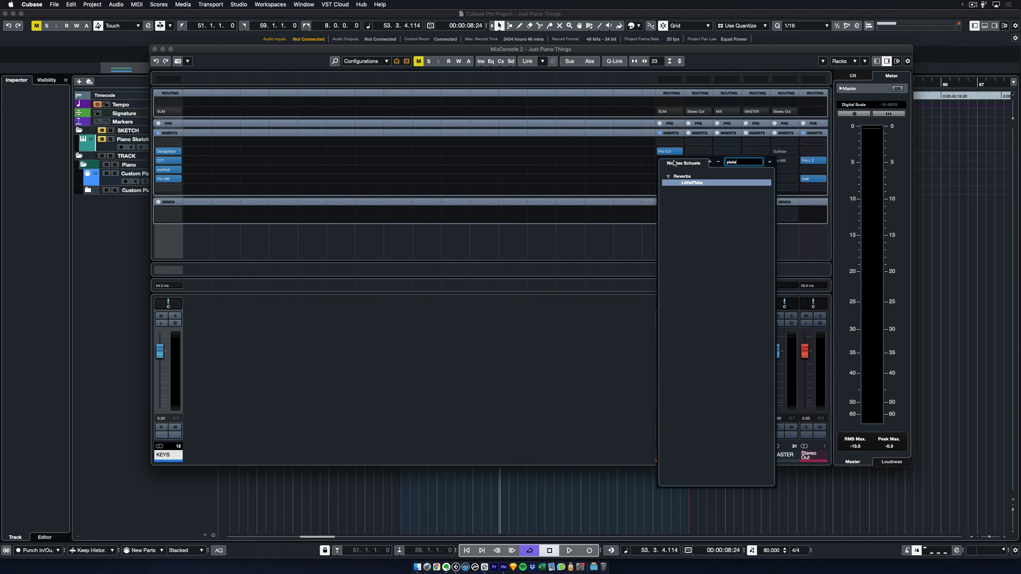
left_click(702, 183)
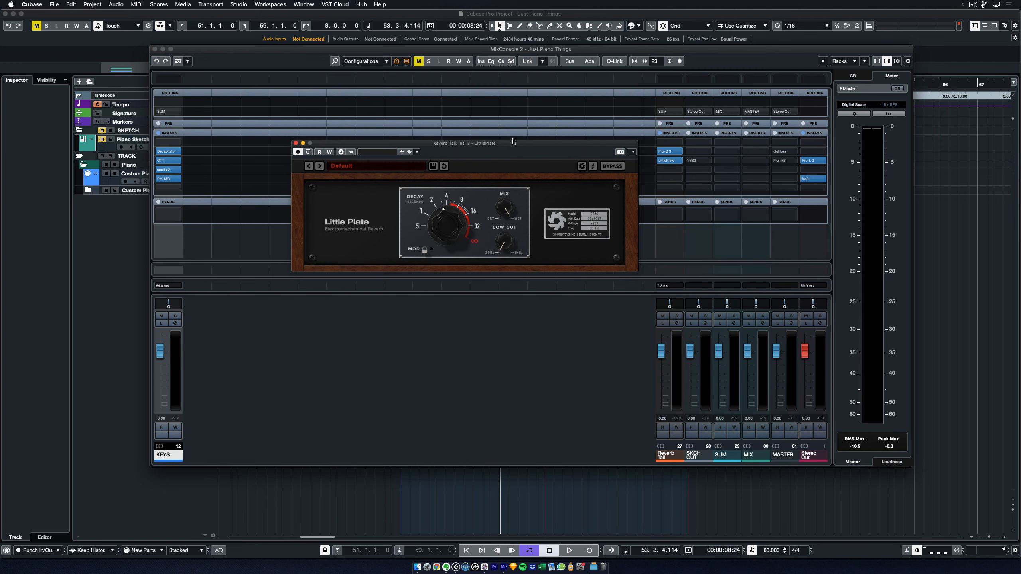
left_click_drag(511, 145, 509, 158)
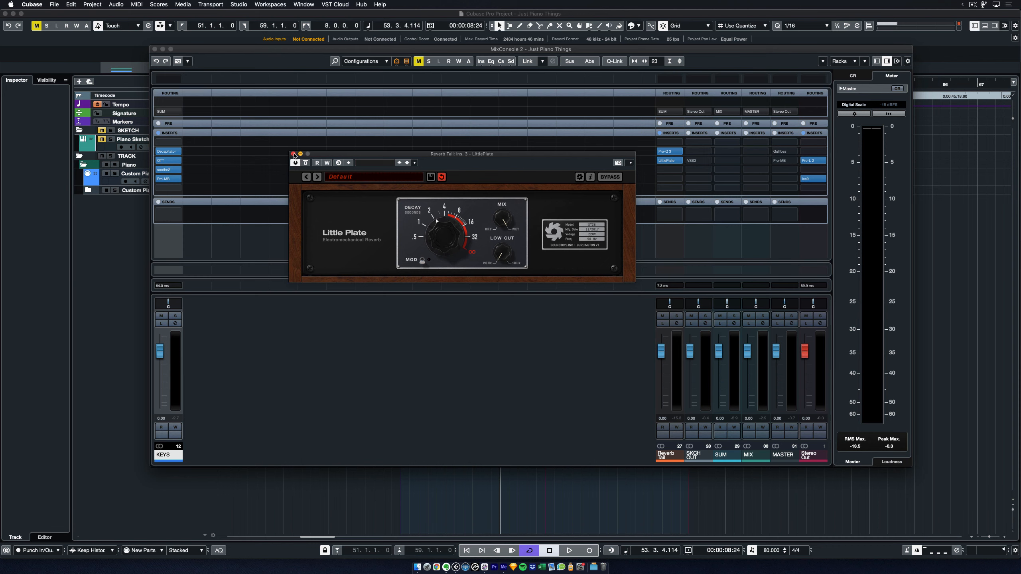
left_click(293, 154)
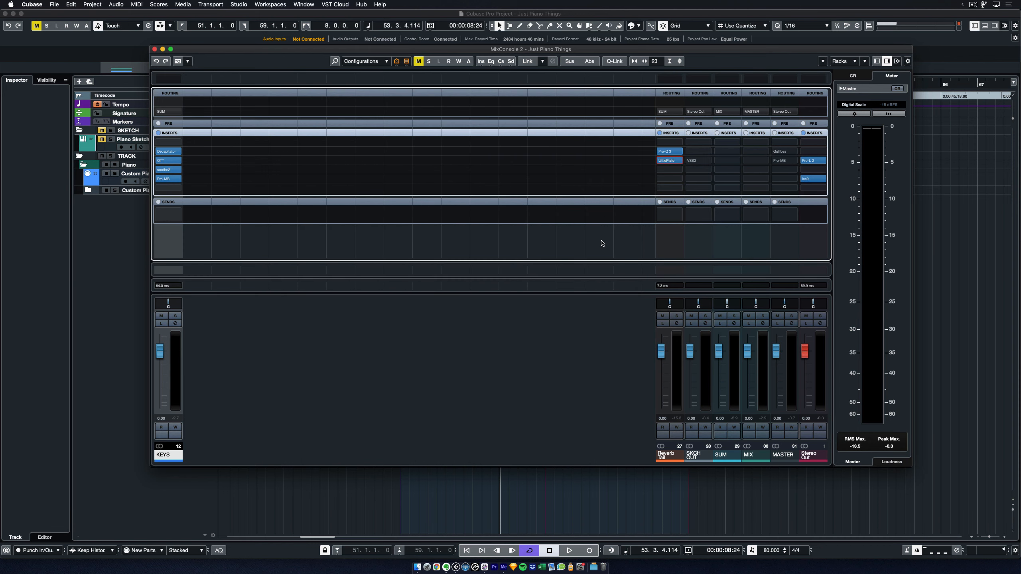
Step: Open the Pro-Q 3 on Reverb Tail and add a bell band at about 4 kHz
left_click(670, 154)
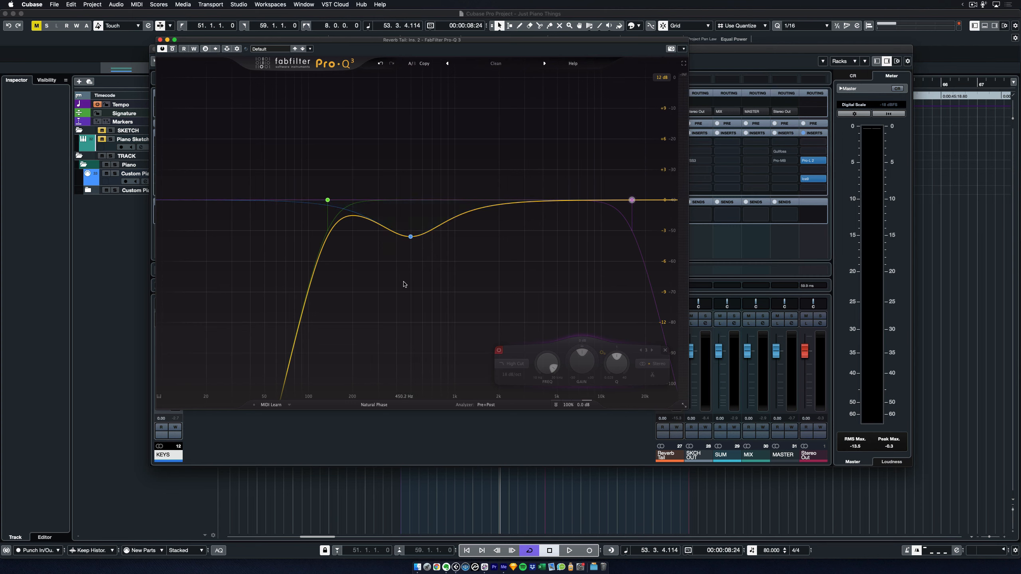
mouse_move(387, 231)
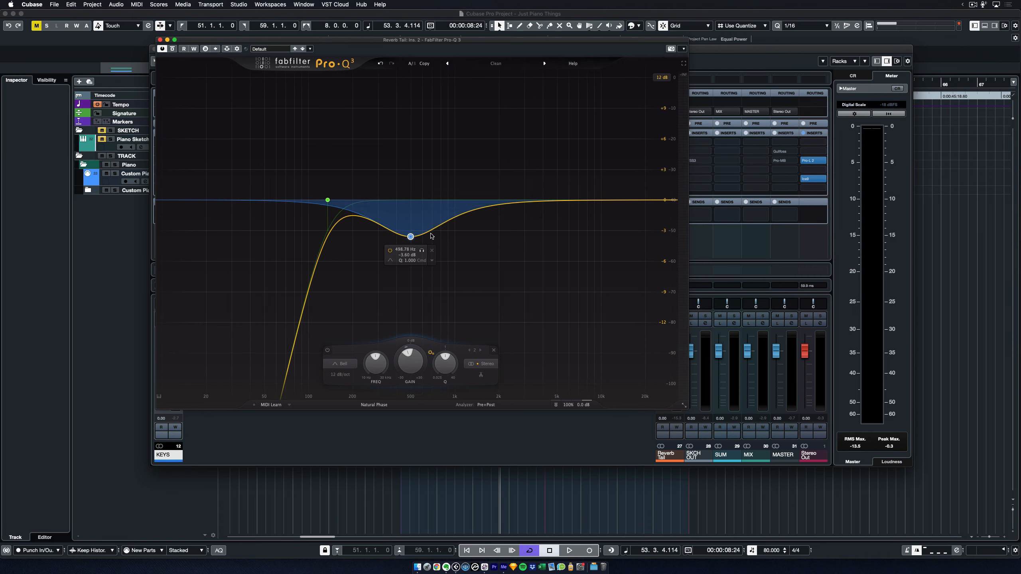
left_click(537, 202)
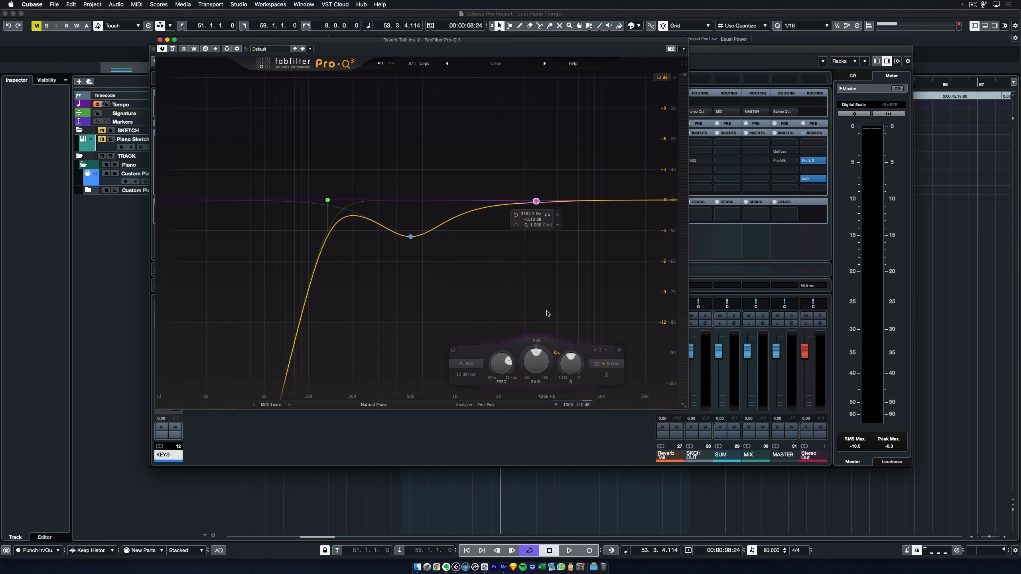
mouse_move(537, 205)
left_click_drag(537, 201, 544, 201)
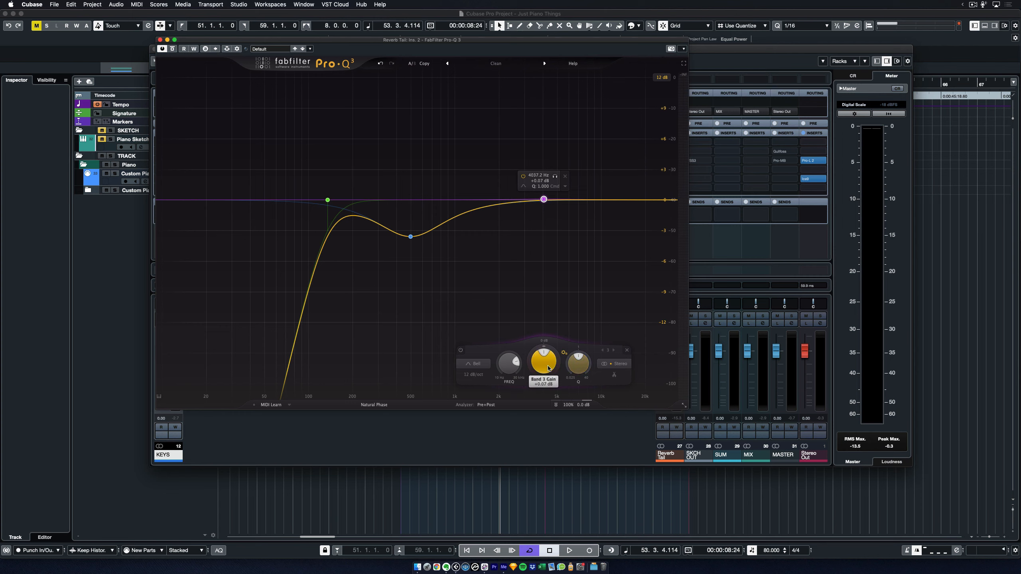
Step: Set the 4 kHz band's Q to about 3 and its gain to about -6 dB, and close the equalizer
scroll(578, 363, "up", 5)
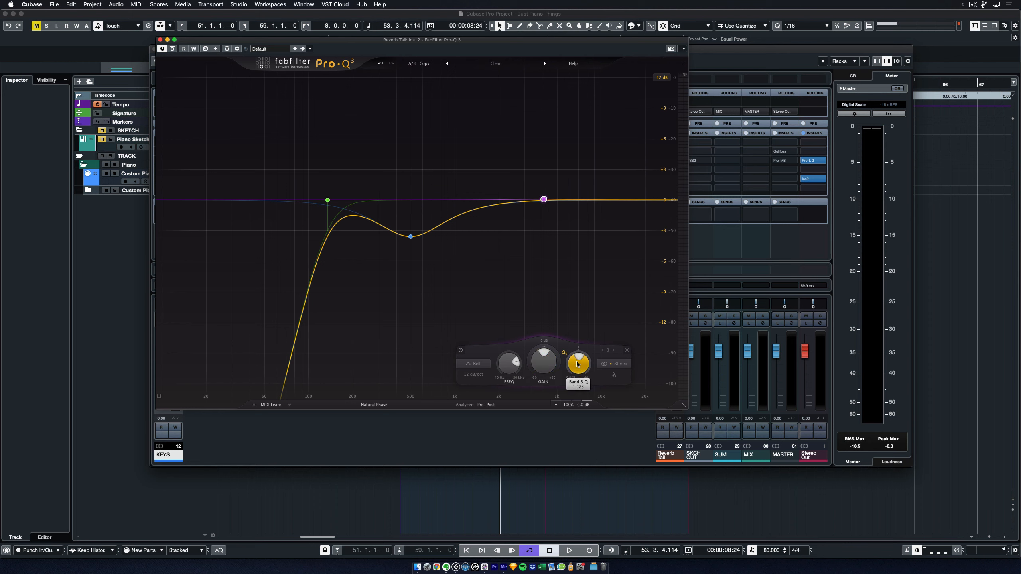
scroll(544, 358, "down", 10)
scroll(543, 359, "up", 12)
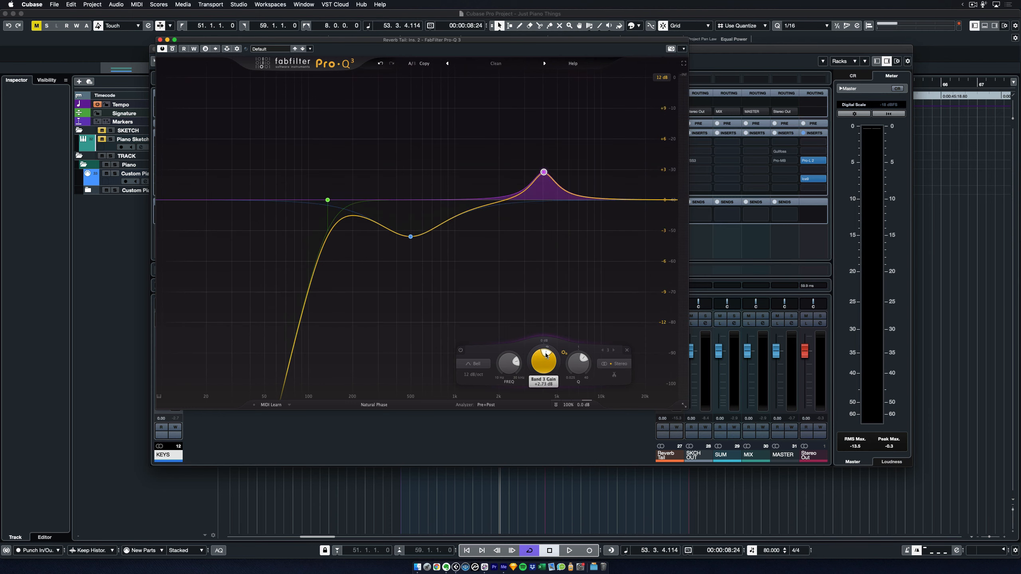
scroll(543, 359, "down", 9)
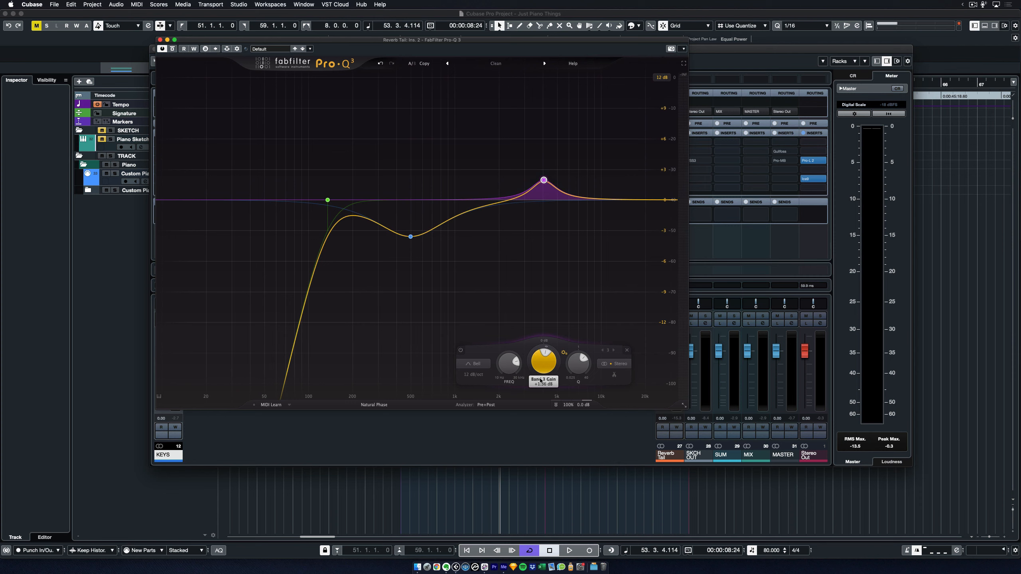
left_click_drag(546, 197, 543, 263)
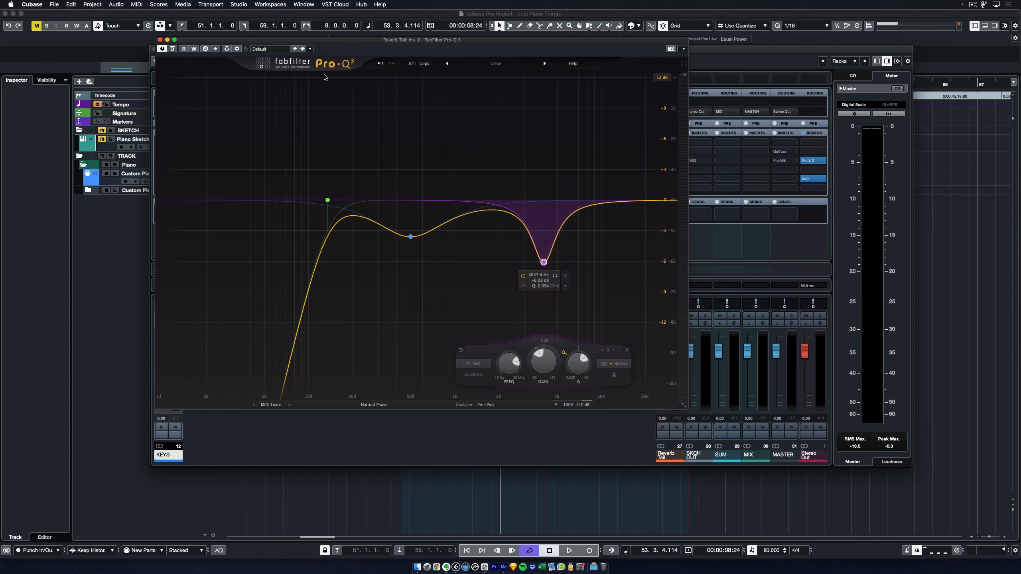
left_click(160, 39)
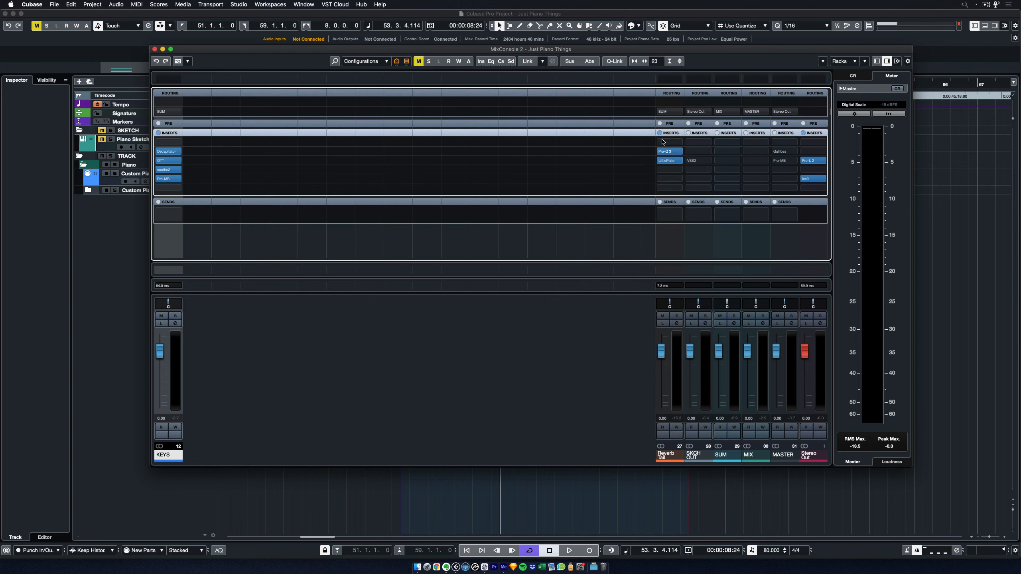
Step: Audition the Reverb Tail channel with Listen enabled during playback, and turn Listen off again
left_click(663, 323)
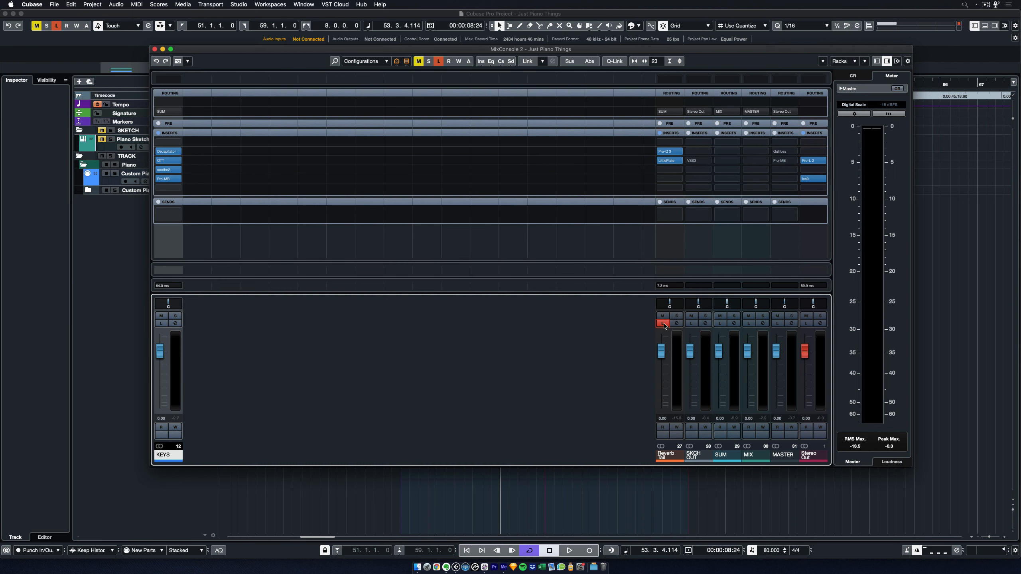
key("space")
key("space")
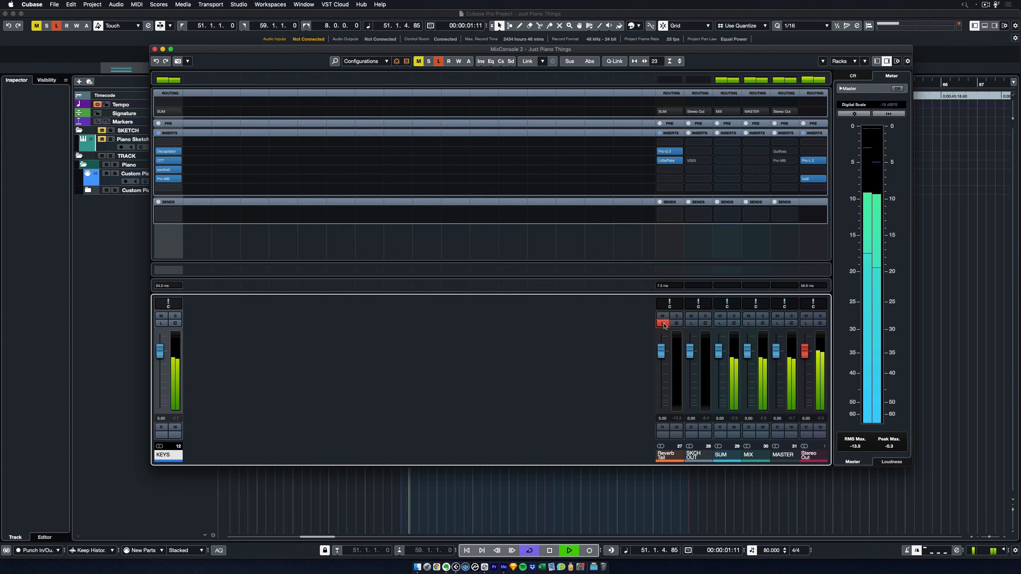
key("space")
left_click(662, 325)
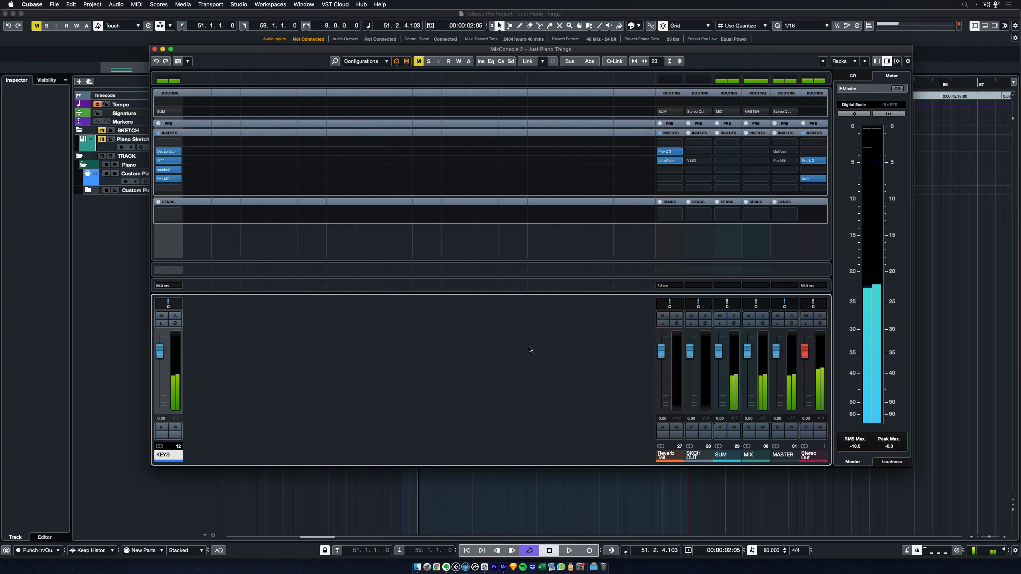
Step: Add a send from KEYS to Reverb Tail and set its level to -10 dB
left_click(168, 214)
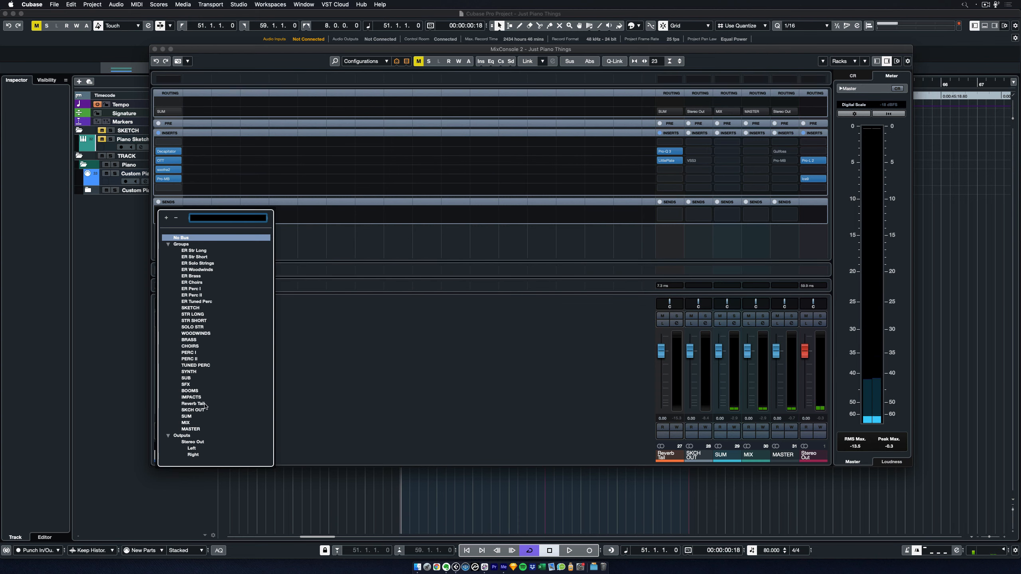
left_click(203, 403)
double_click(174, 219)
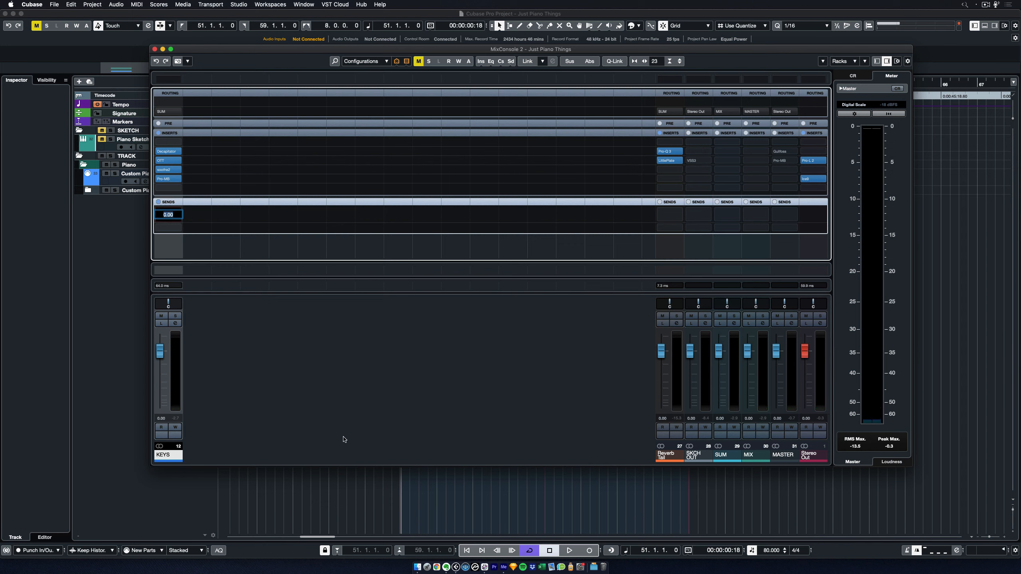
type("-10")
key("Return")
Step: Listen to the Reverb Tail channel with the KEYS send feeding it during playback, and disable its Listen mode
left_click(662, 323)
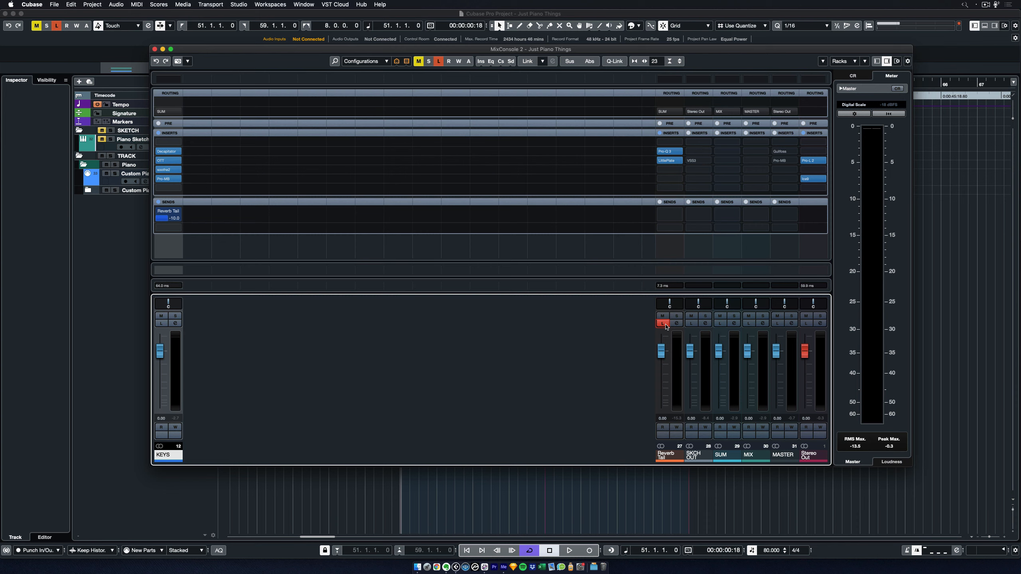
key("space")
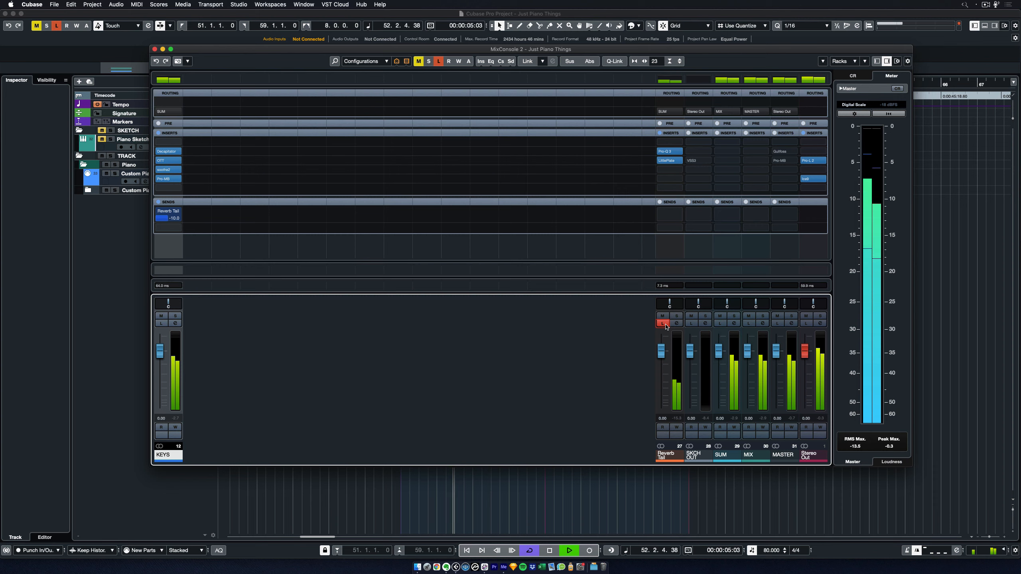
key("space")
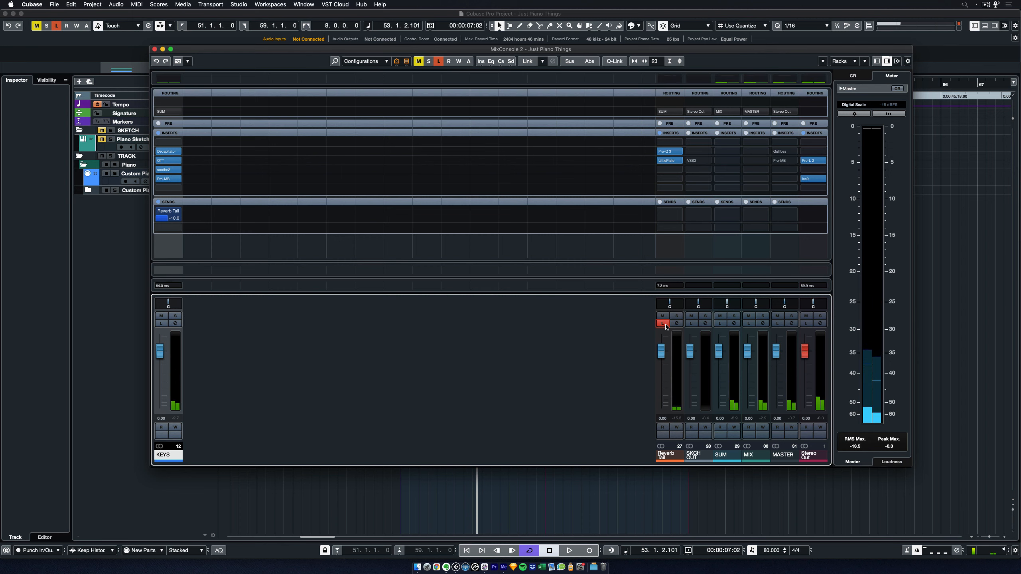
left_click(662, 323)
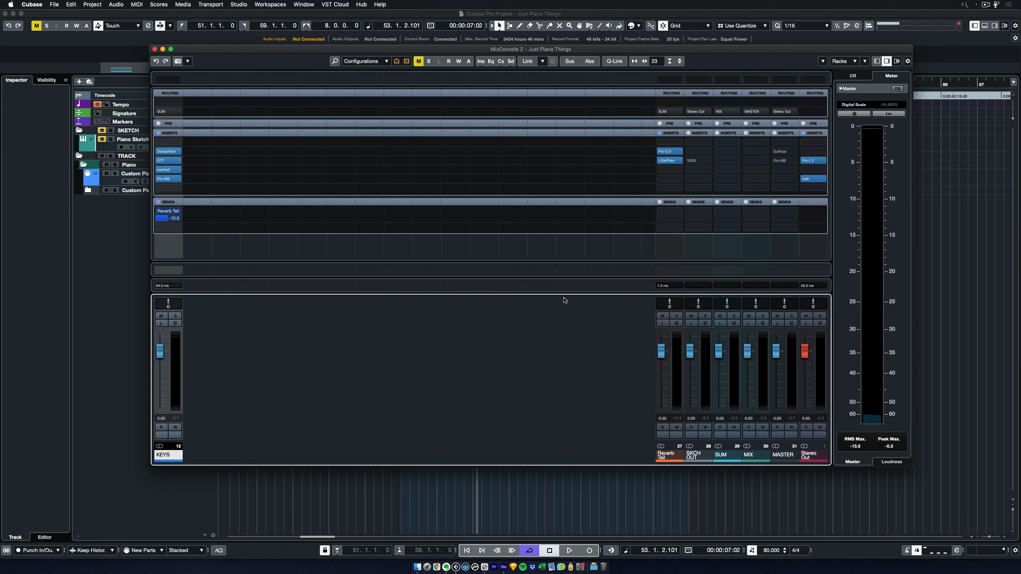
Step: Close the MixConsole, turn off cycle mode and place the playhead at 50.4.1, the start of the piano parts
left_click(154, 50)
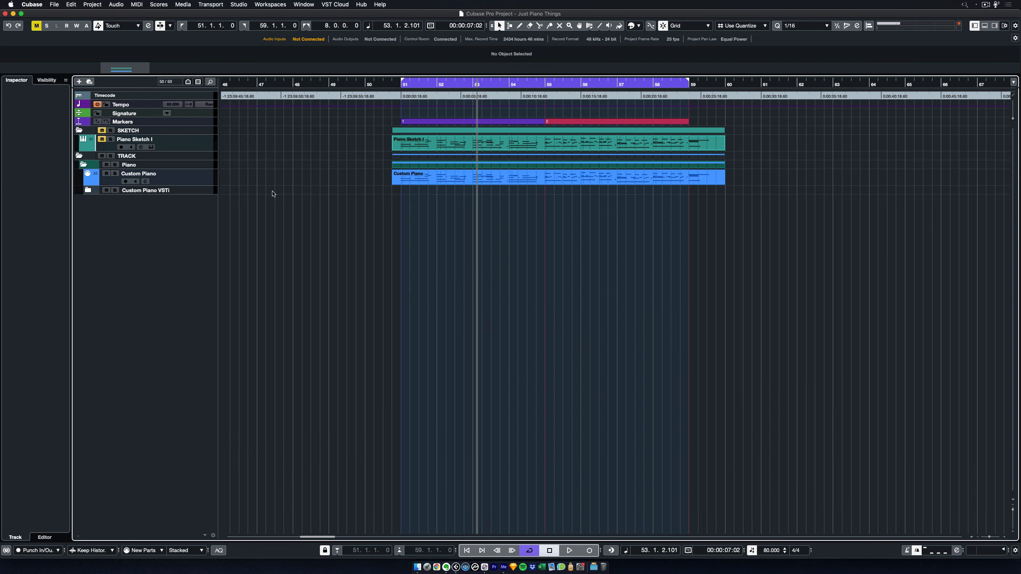
key("KP_Divide")
key("KP_1")
key("KP_Decimal")
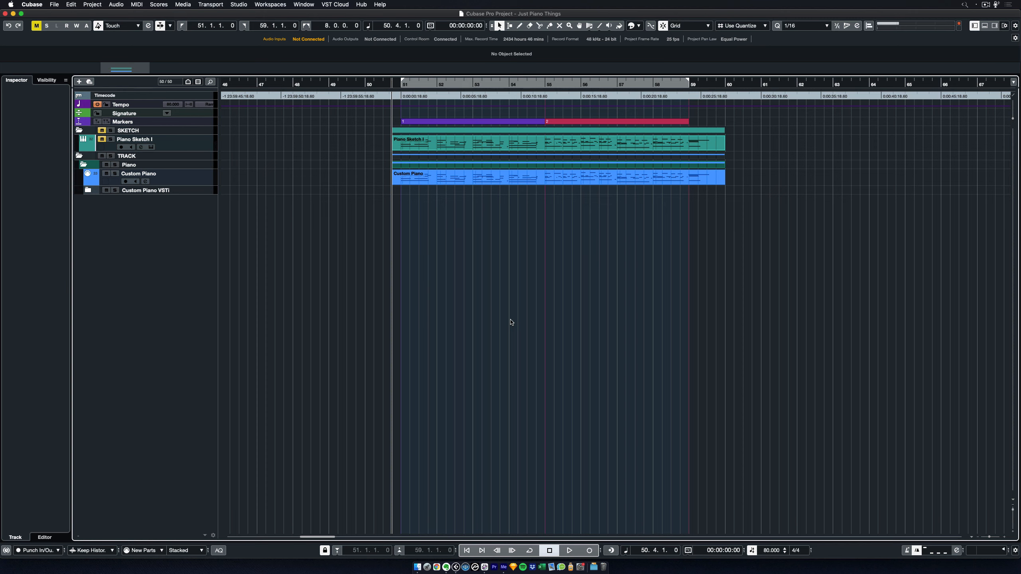
Step: Check the tracks inside the Custom Piano VSTi folder, select the Custom Piano track and play its whole part
left_click(88, 190)
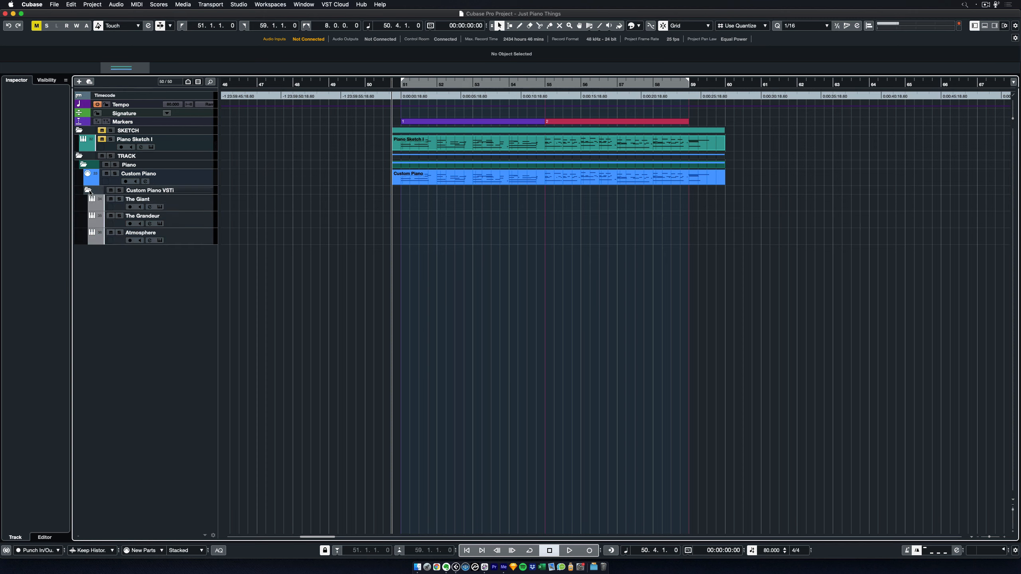
left_click(88, 191)
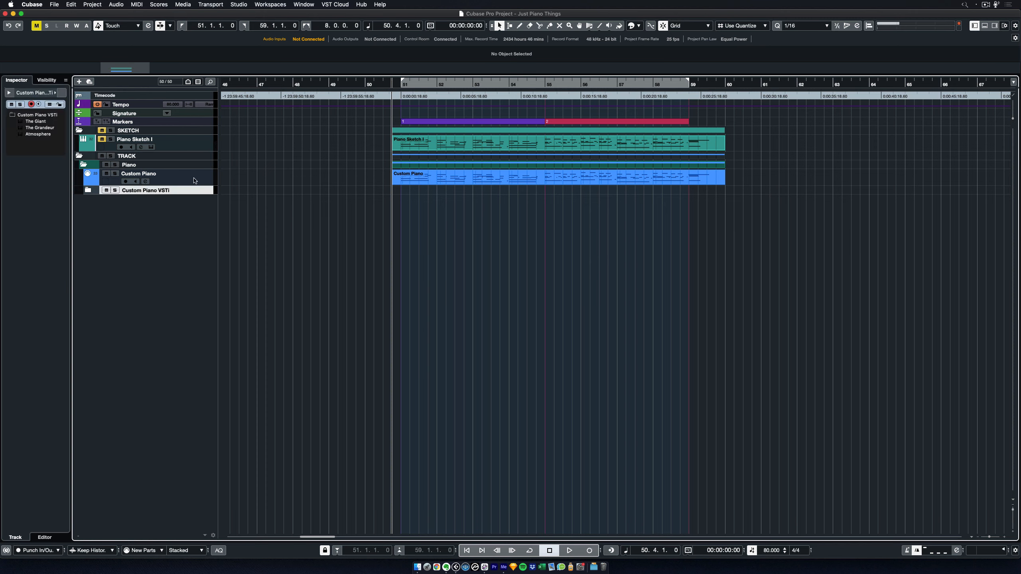
left_click(206, 177)
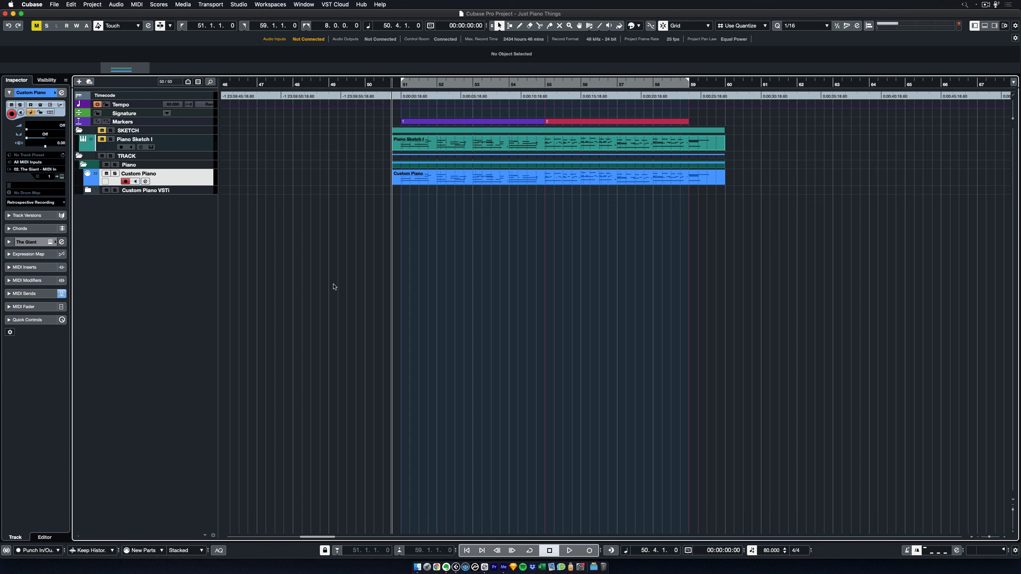
key("space")
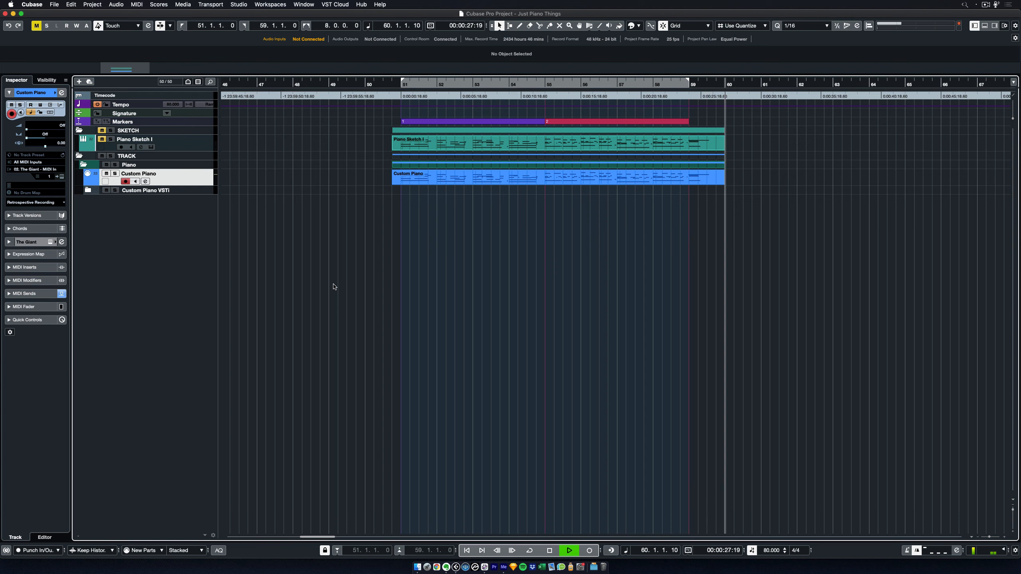
key("space")
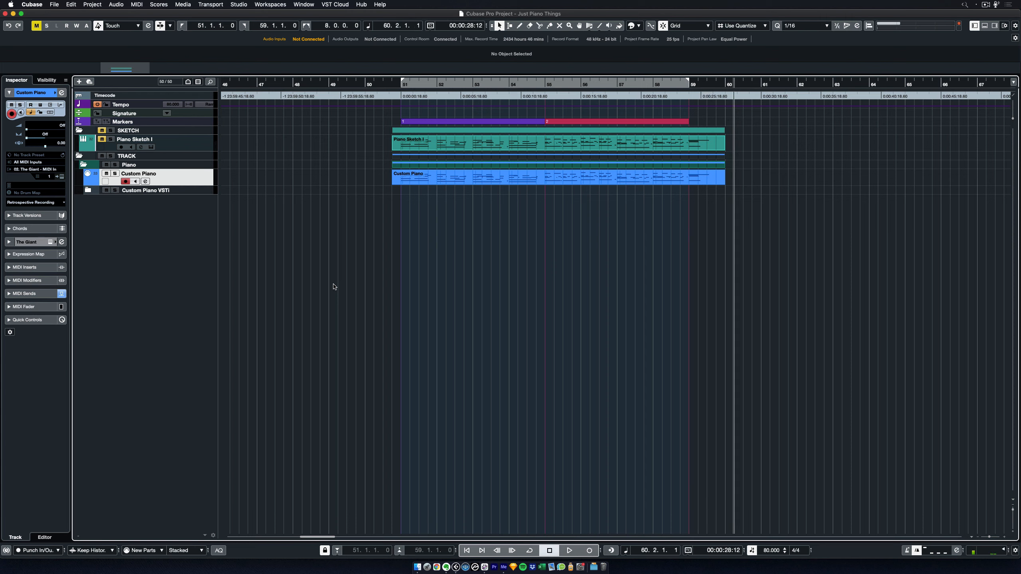
Step: Place the playhead at bar 55, solo Piano Sketch I and view the Kontakt instrument it uses
left_click(545, 84)
left_click(111, 139)
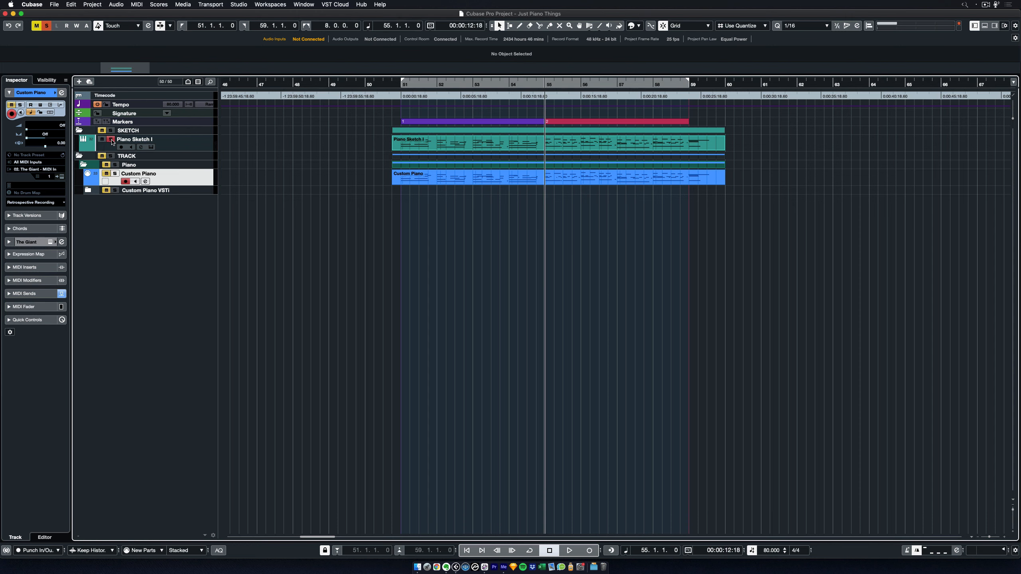
left_click(151, 146)
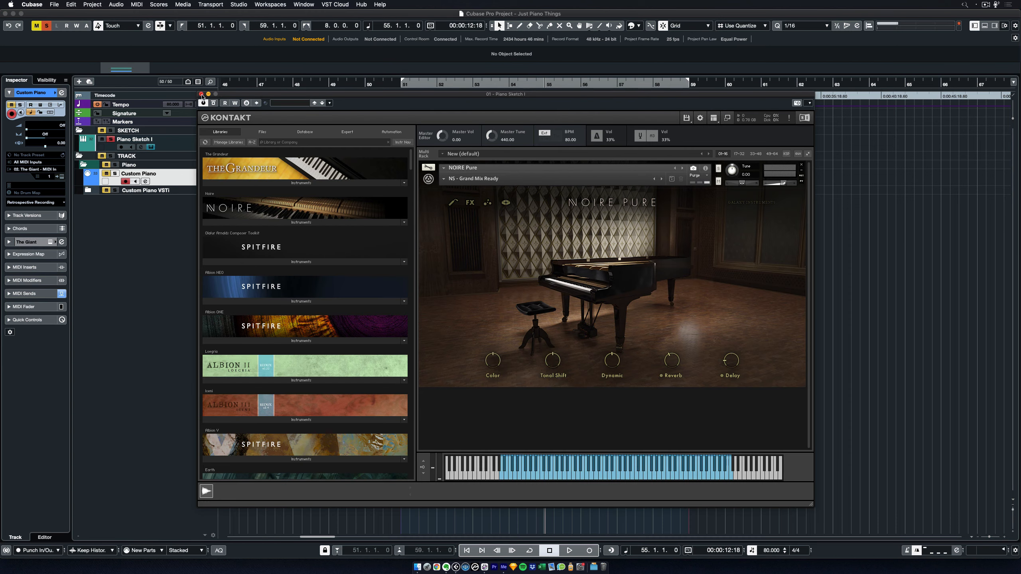
left_click(201, 94)
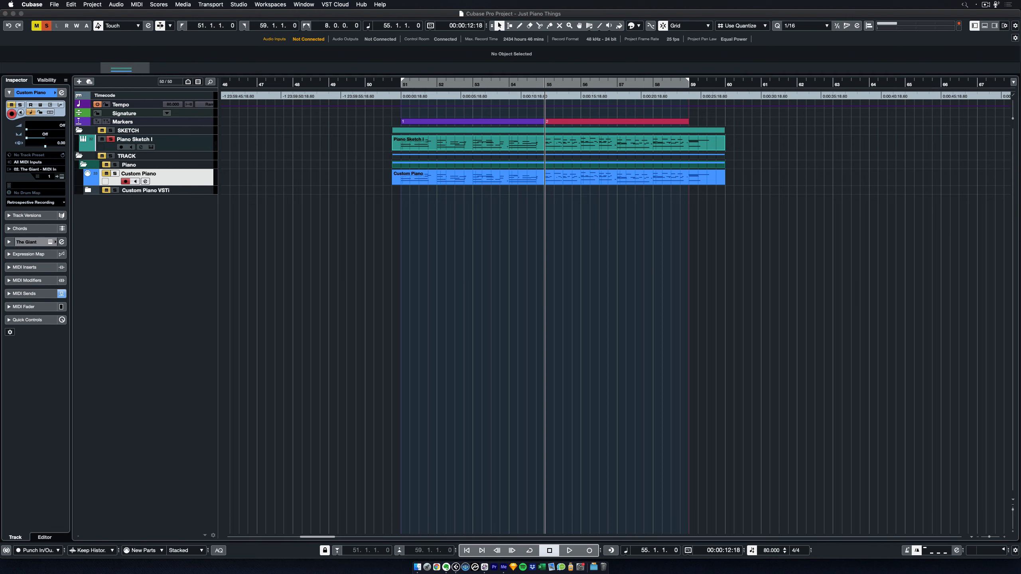
Step: Play the soloed Piano Sketch I from bar 55 for about two bars and unsolo the track
key("space")
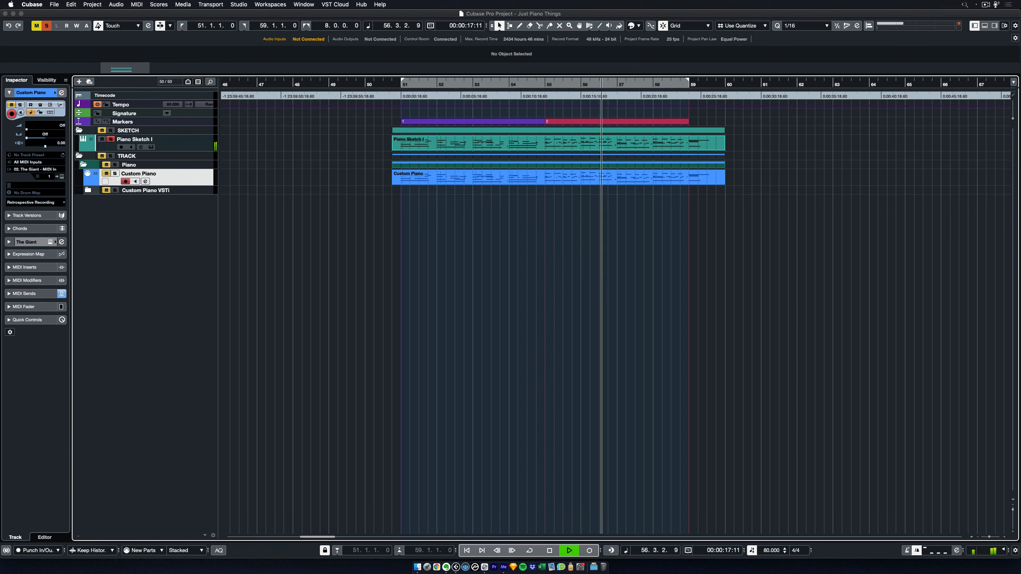
key("space")
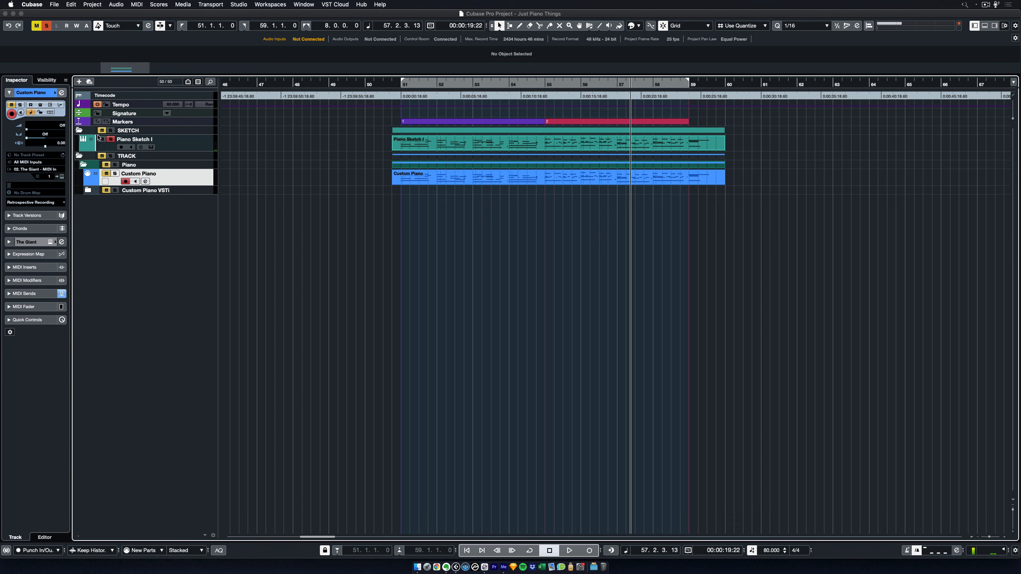
left_click(111, 140)
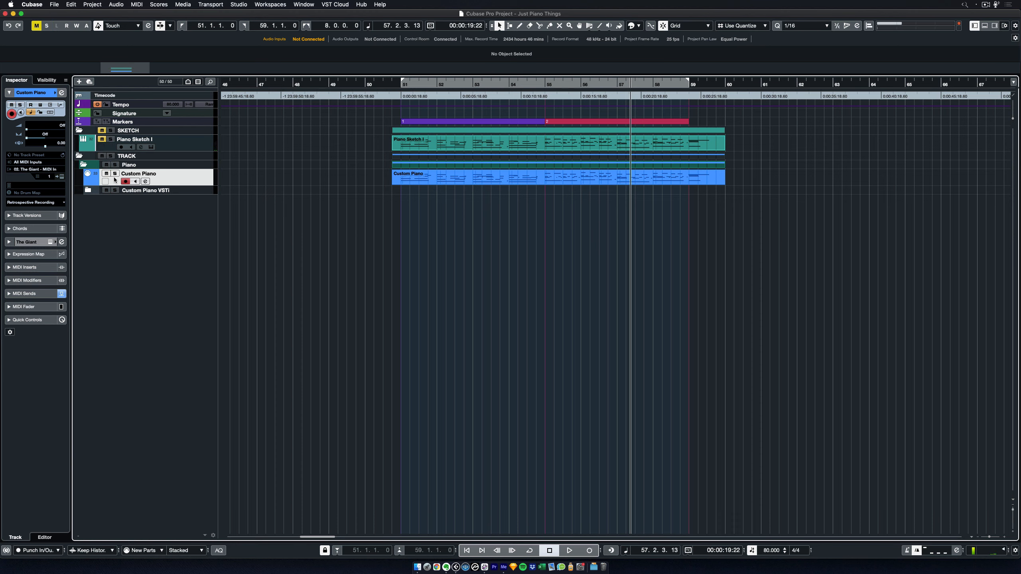
Step: Play the Custom Piano from bar 55 for about two bars to compare it with the sketch piano
left_click(544, 85)
key("space")
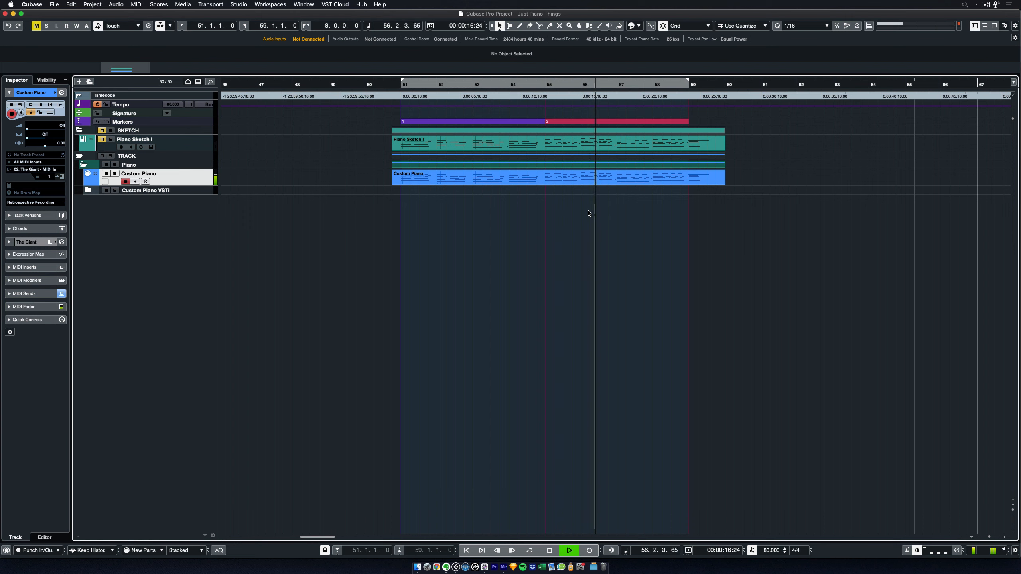
key("space")
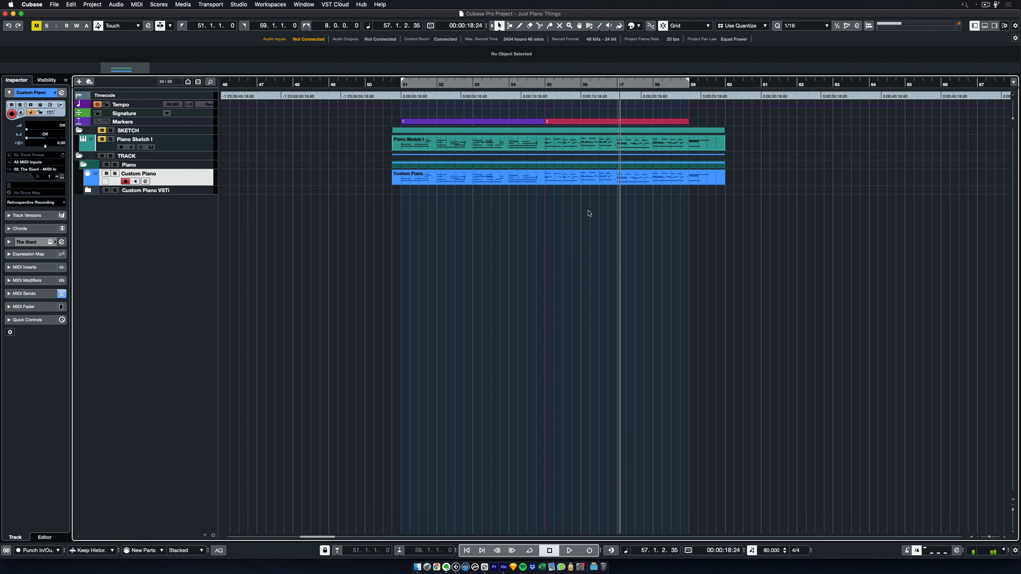